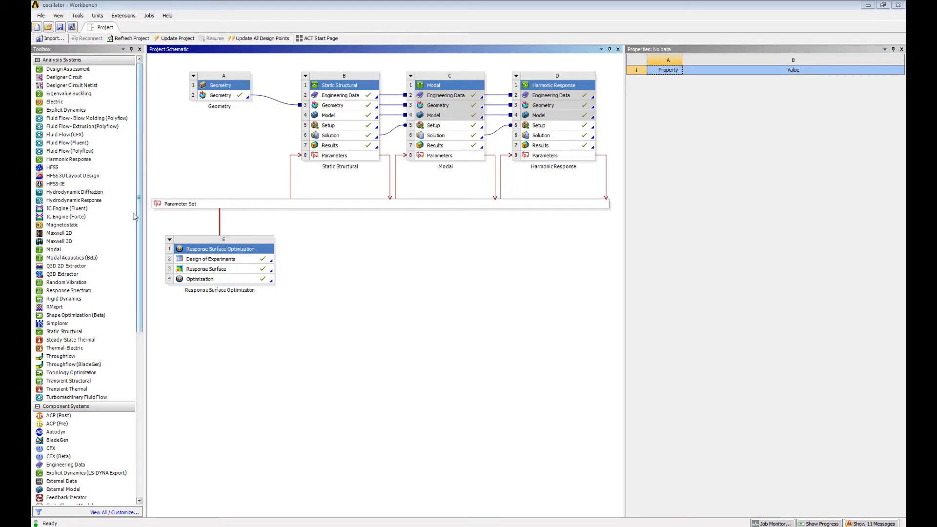
Step: Add a Static Structural system that shares the existing Geometry cell and open its Engineering Data
left_click_drag(78, 332, 240, 98)
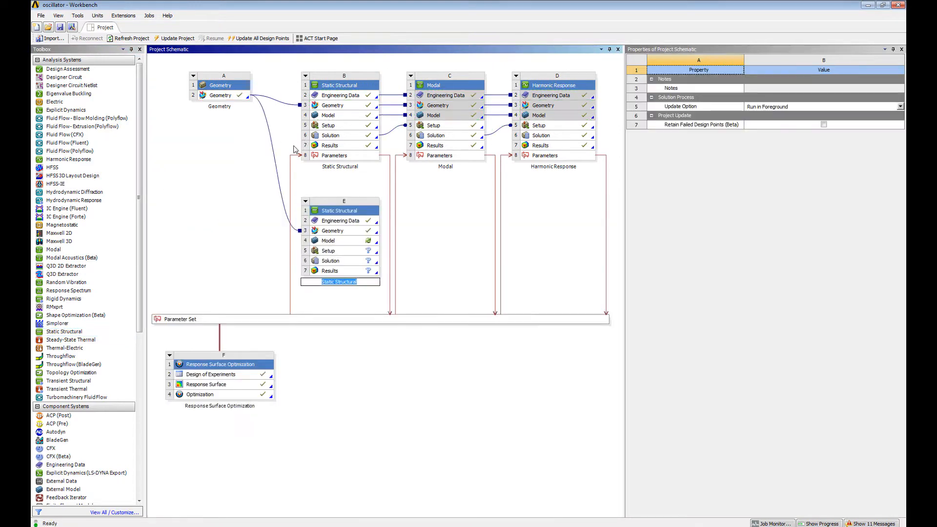
double_click(348, 222)
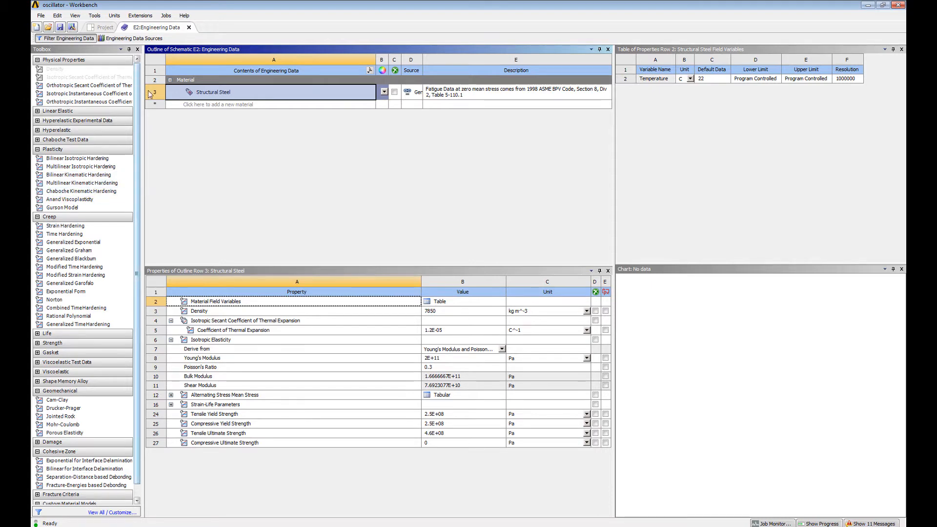
Step: Add Aluminum Alloy, Copper Alloy, Silicon Anisotropic and Stainless Steel from the General Materials library to the engineering data
left_click(131, 38)
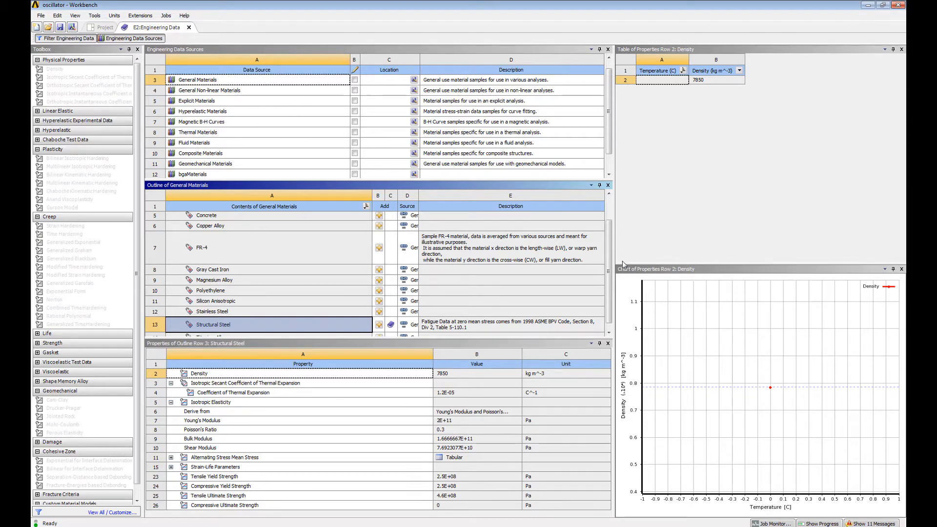
scroll(610, 254, "up", 1)
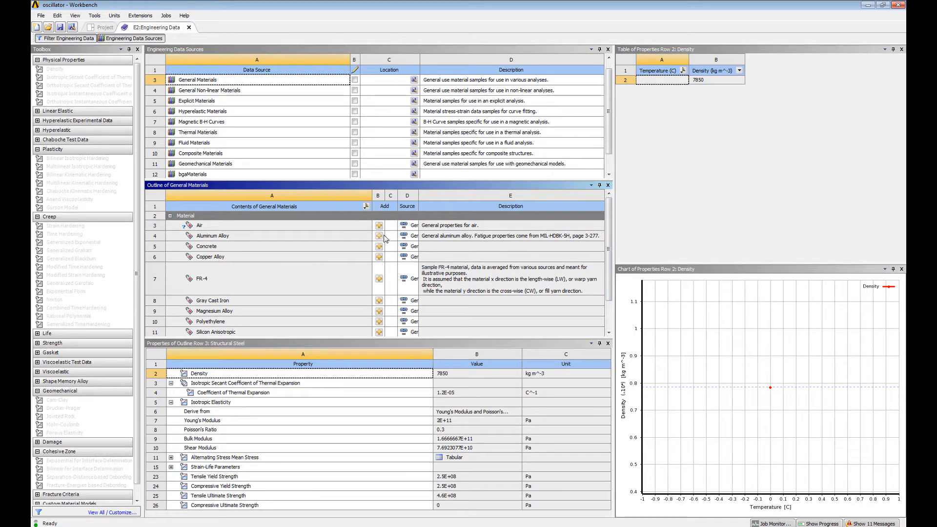
scroll(380, 239, "down", 1)
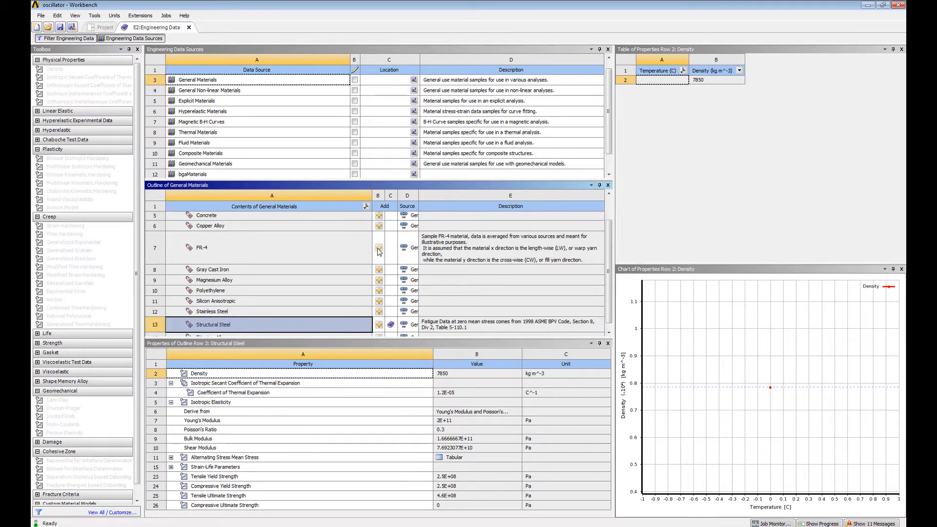
left_click(379, 225)
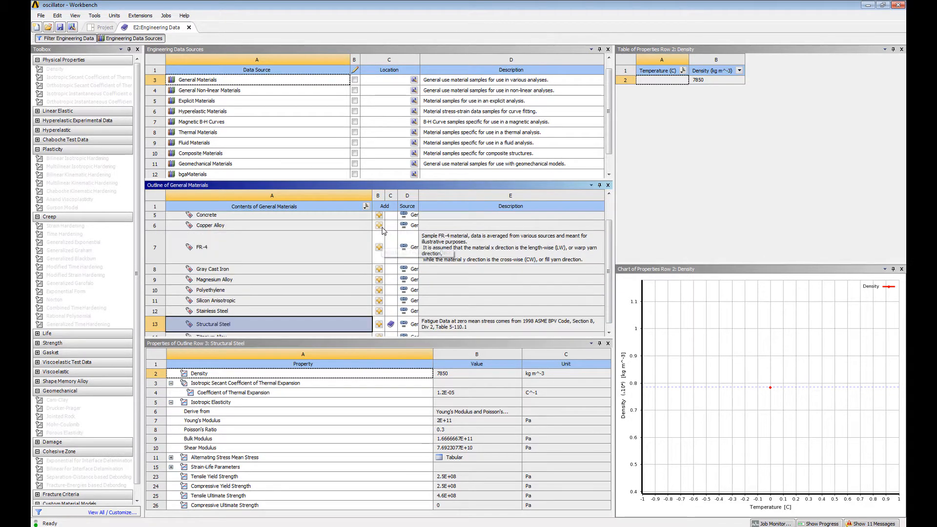
scroll(383, 296, "down", 1)
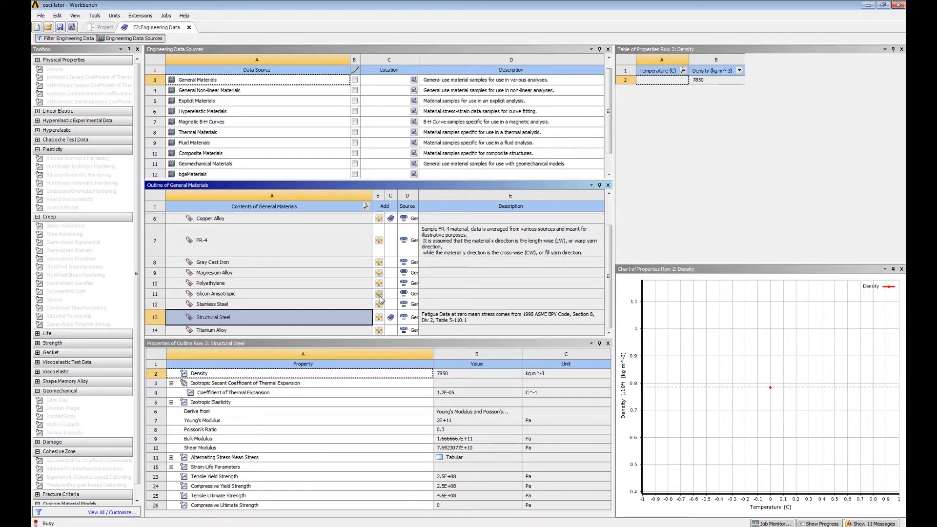
left_click(380, 294)
left_click(380, 304)
Step: Add Stainless Steel NL from the General Non-linear Materials library and close the engineering data
left_click(213, 91)
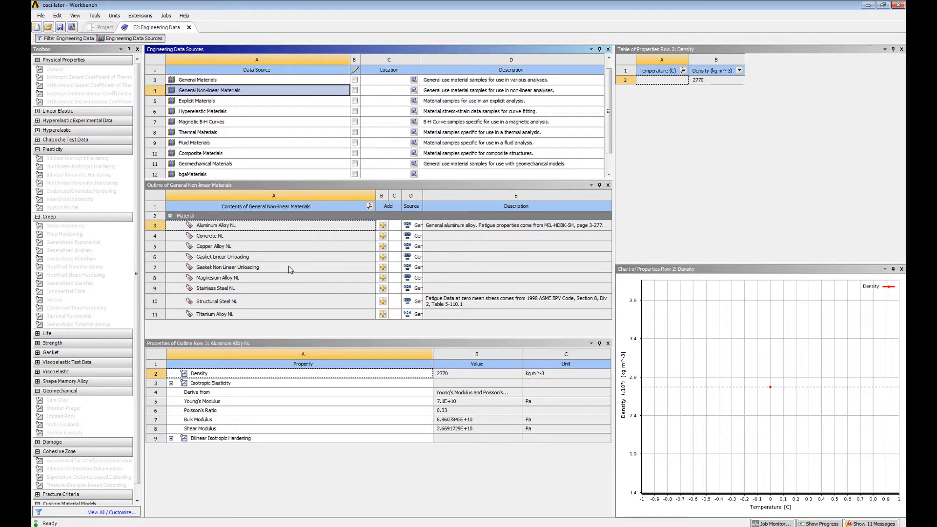
left_click(383, 289)
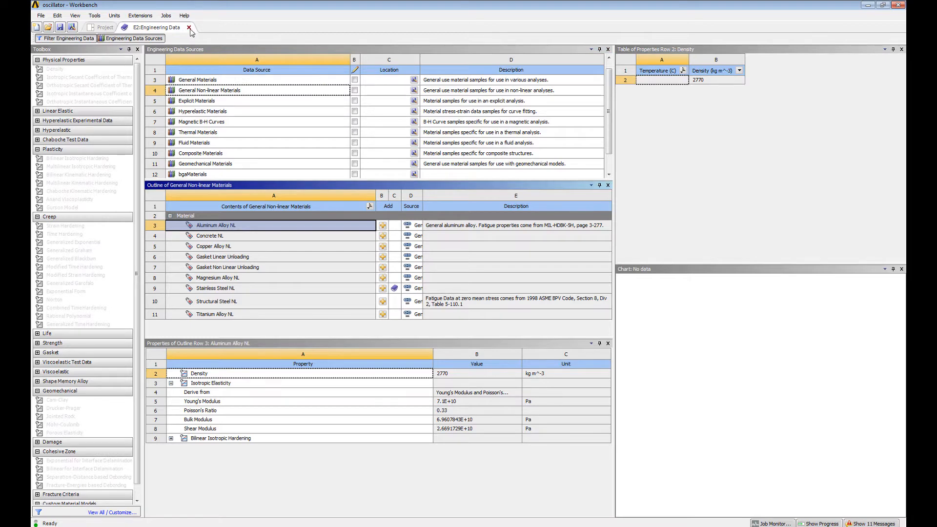
left_click(189, 28)
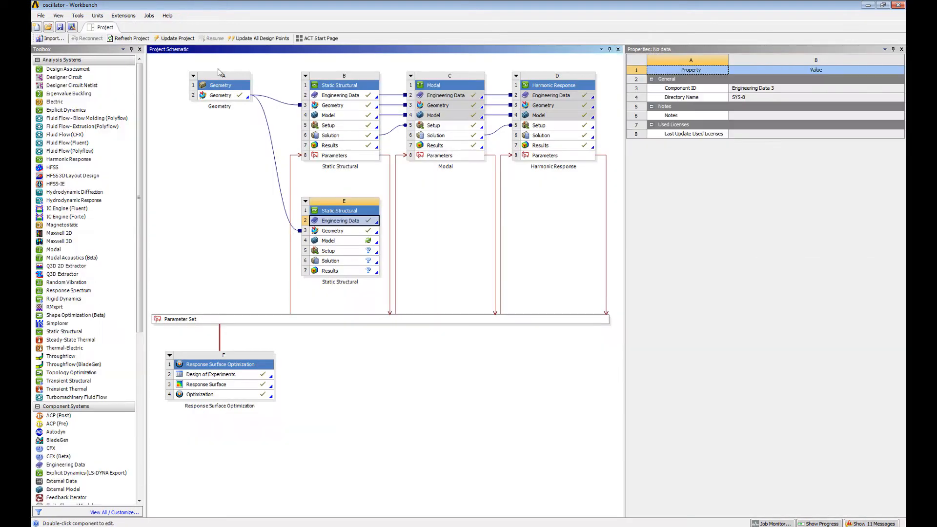
Step: Open the new static structural model and suppress the HOUSING body and the four separate MAGNET bodies
double_click(348, 241)
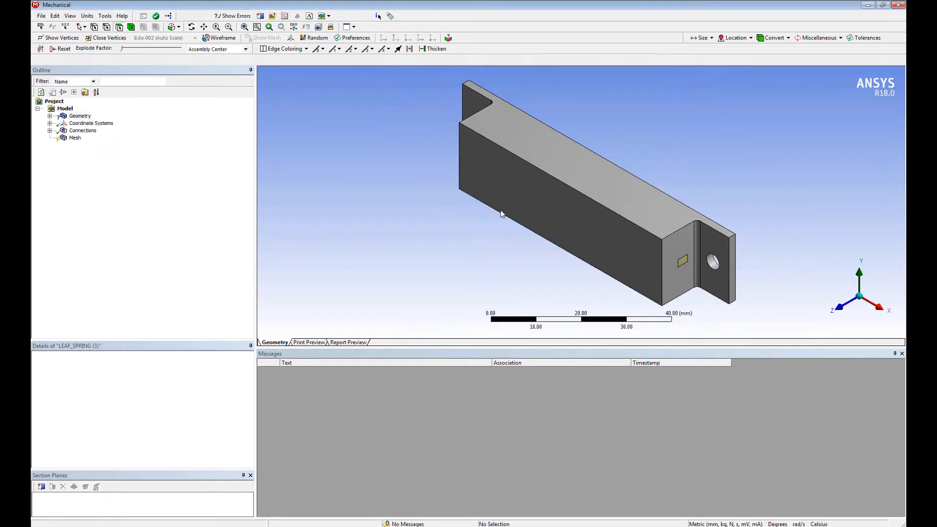
middle_click_drag(464, 290, 440, 209)
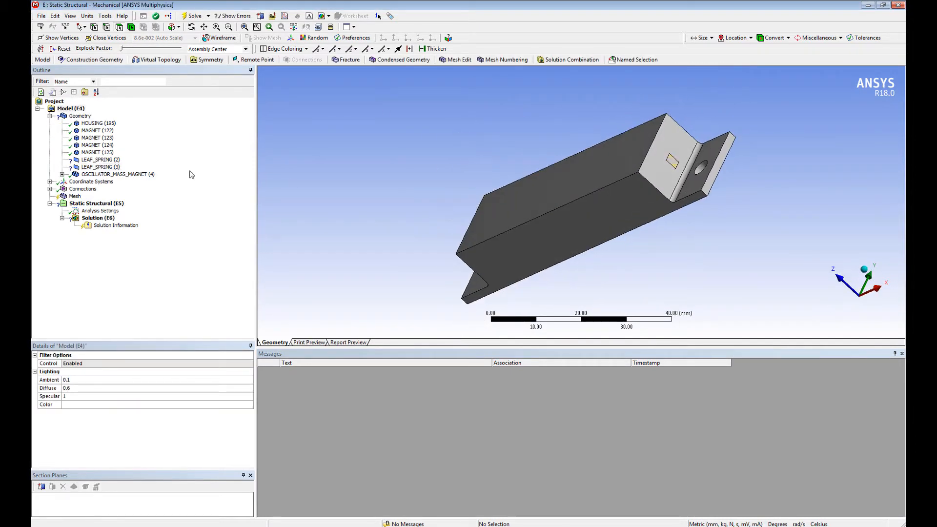
left_click(96, 152)
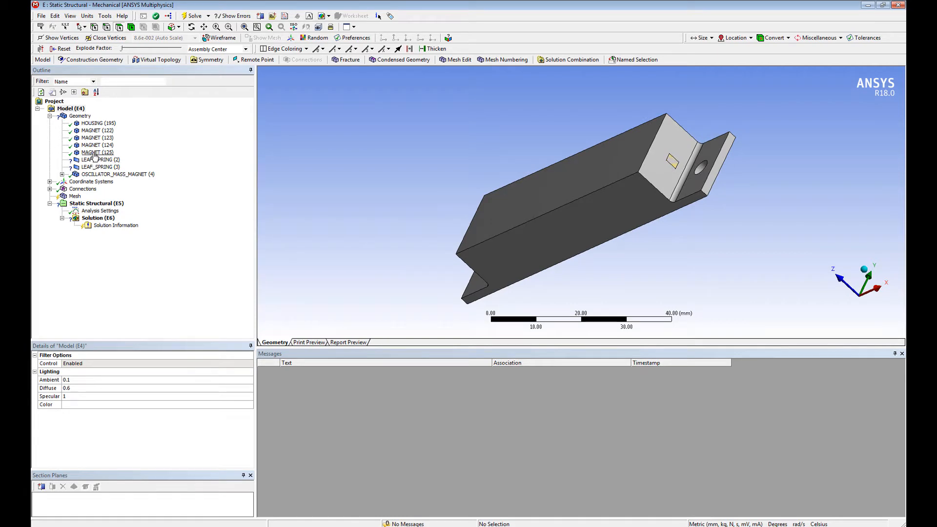
left_click(99, 124, "shift")
right_click(98, 127)
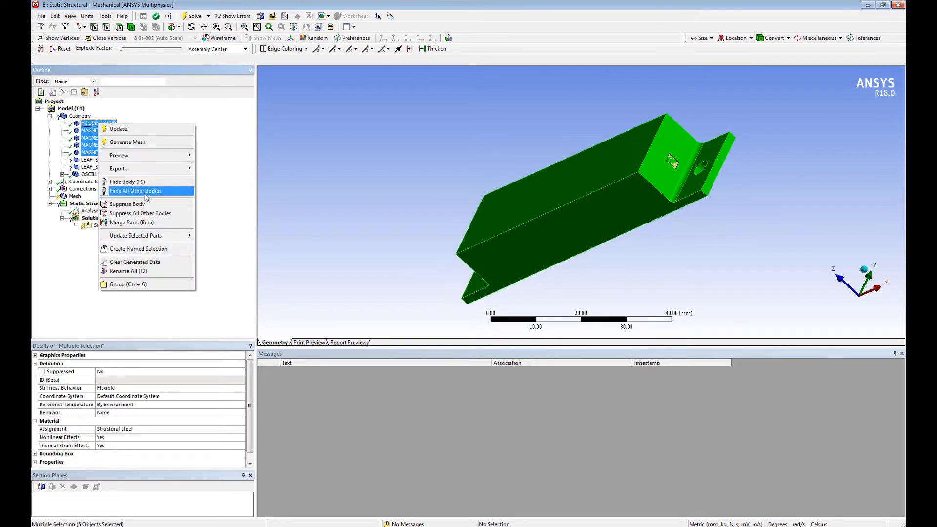
left_click(128, 205)
Step: Set the thickness of both LEAF_SPRING bodies to 0.36789526 mm, copied from parameter P3 of design point DP 1
left_click(101, 159)
left_click(100, 167, "shift")
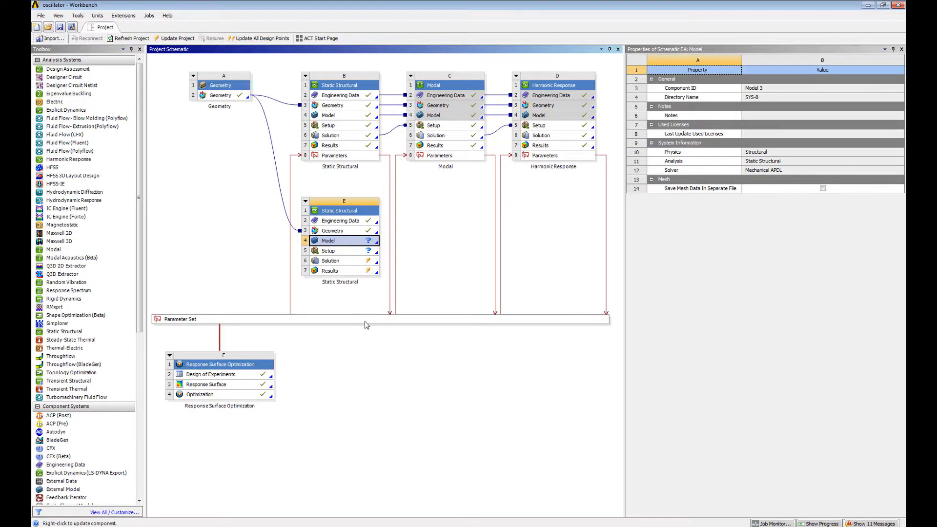
double_click(367, 325)
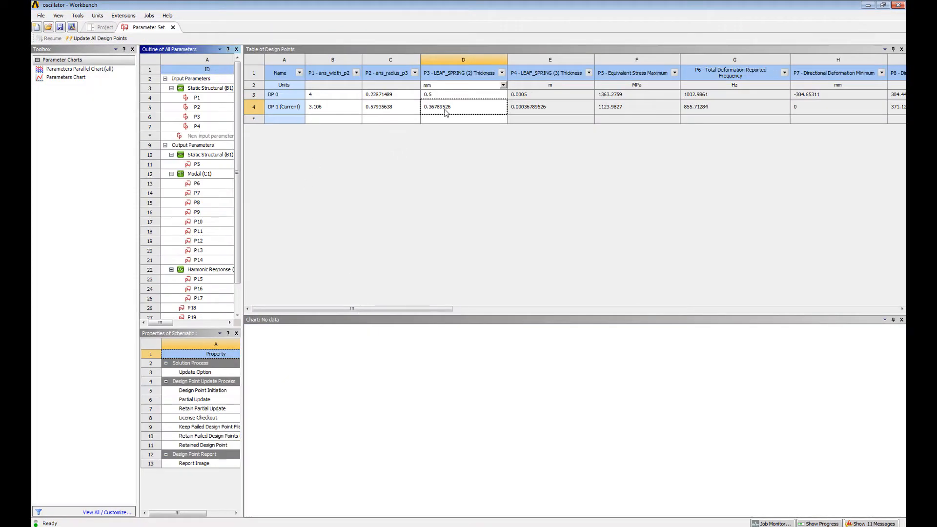
left_click(450, 110)
left_click(450, 110)
double_click(451, 110)
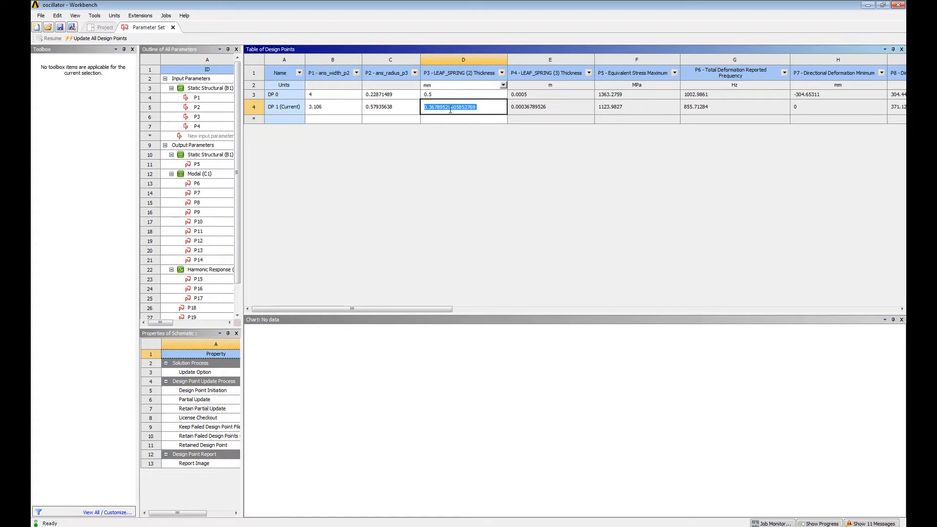
key("alt+Tab")
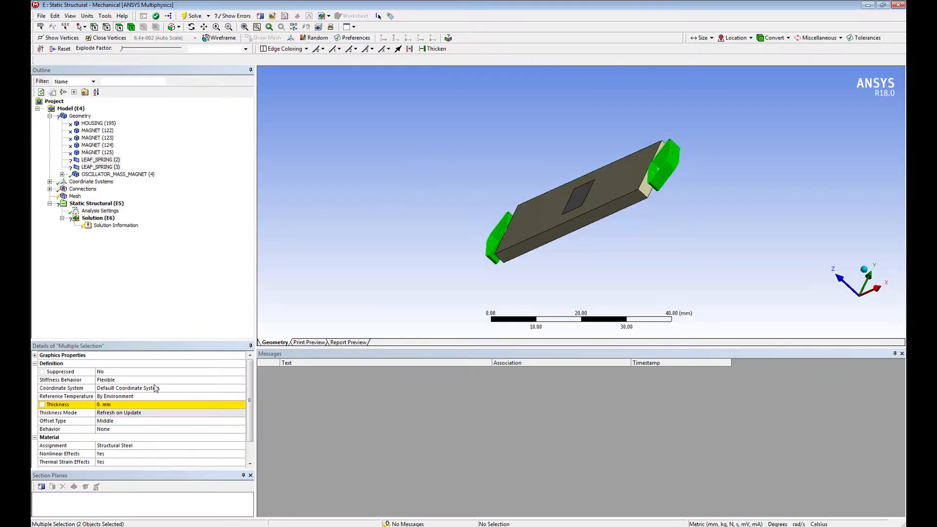
left_click(126, 405)
type("0.36789526")
key("Return")
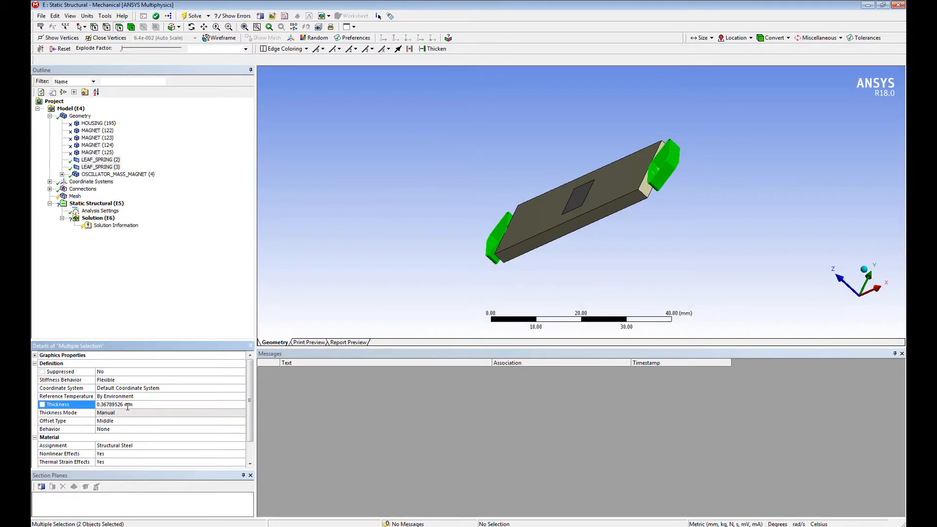
Step: Assign Stainless Steel NL to both leaf springs and Aluminum Alloy to the OSCILLATOR_MASS_MAGNET (7) body
left_click(241, 446)
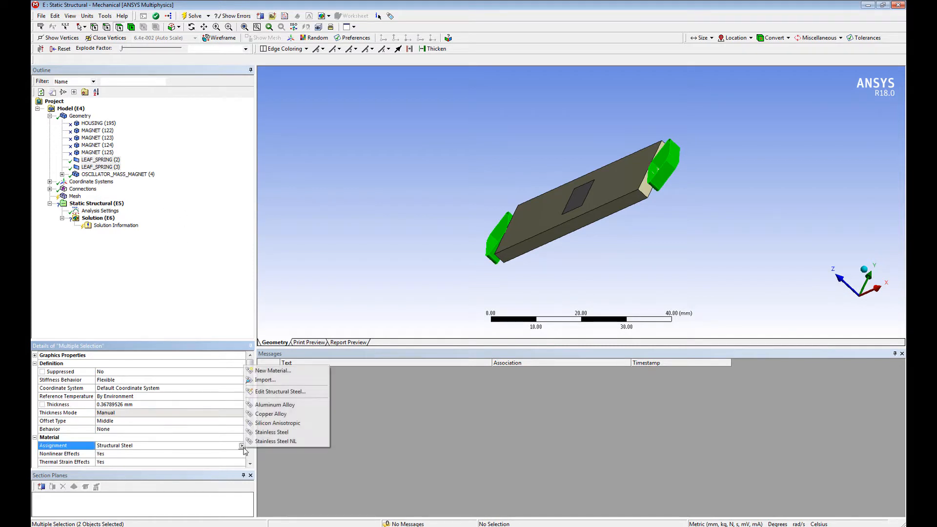
left_click(270, 441)
left_click(62, 174)
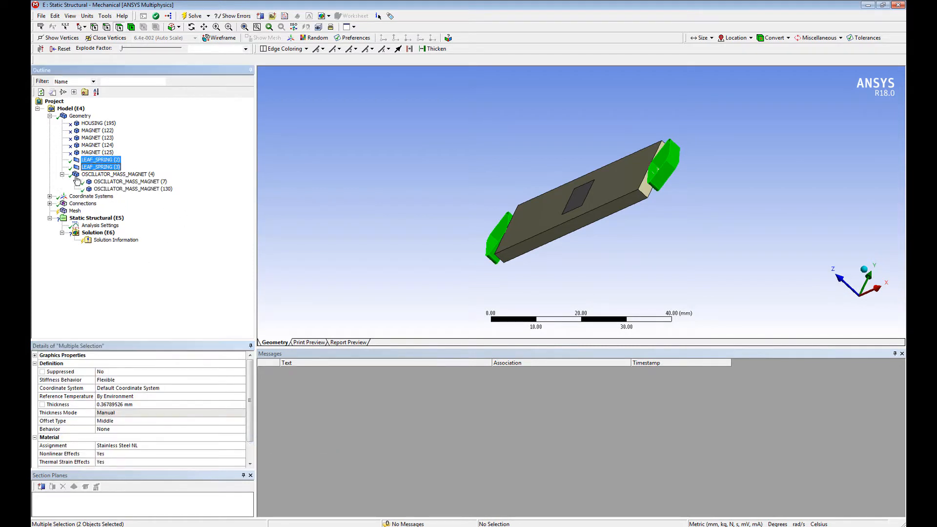
left_click(128, 182)
left_click(226, 430)
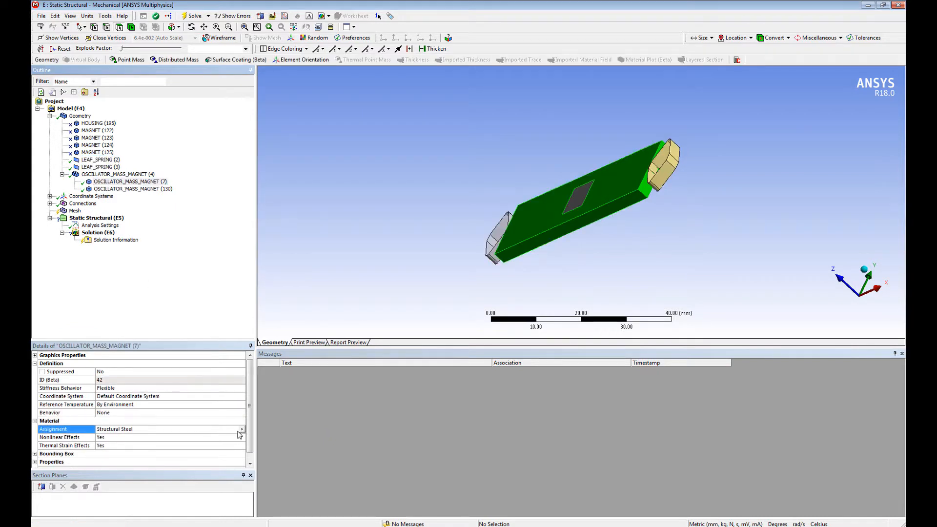
left_click(241, 429)
left_click(272, 471)
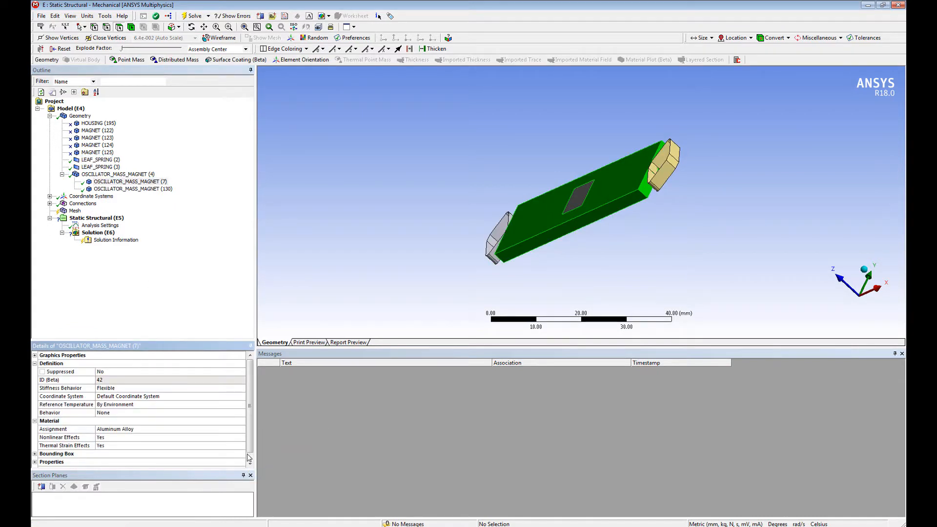
Step: Set the mesh's Element Midside Nodes option to Dropped
left_click(75, 211)
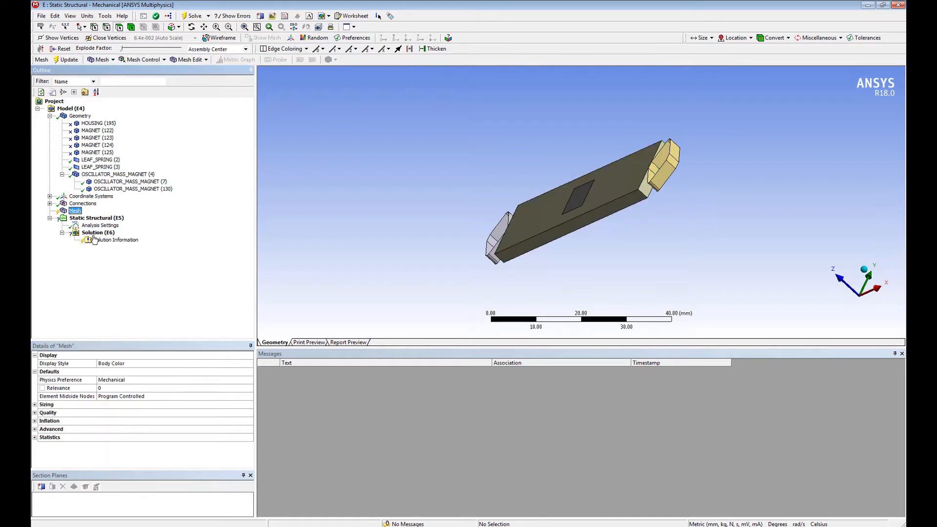
left_click(246, 398)
left_click(249, 396)
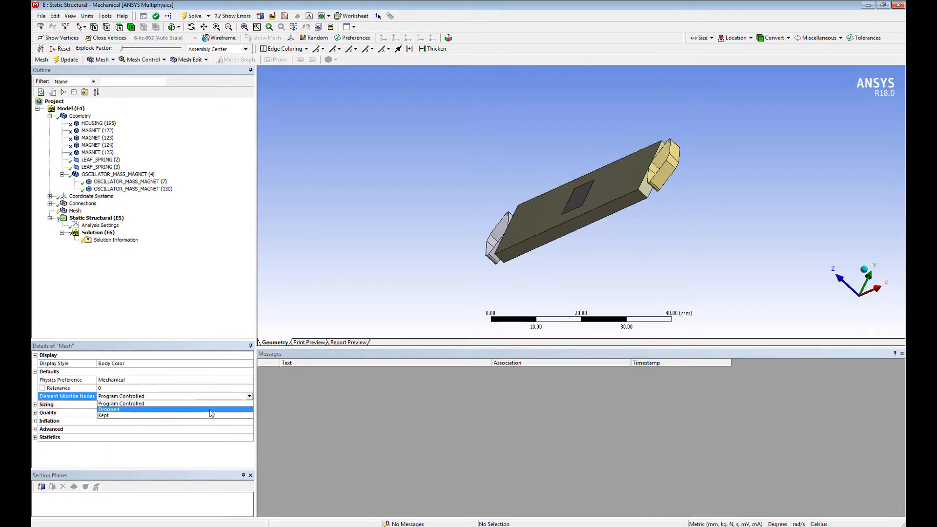
left_click(210, 414)
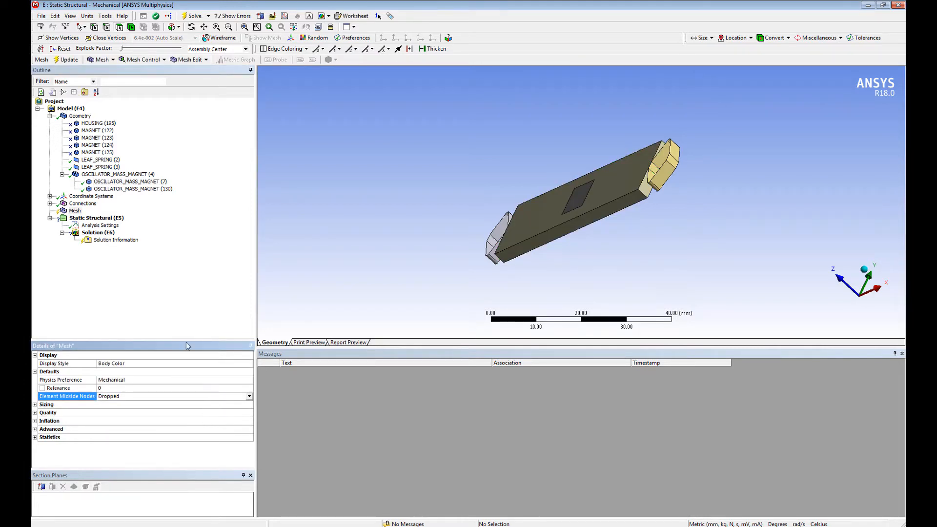
Step: Apply a Fixed Support to the outer end face of the leaf spring at the negative X end
left_click(97, 218)
middle_click_drag(513, 212, 681, 195)
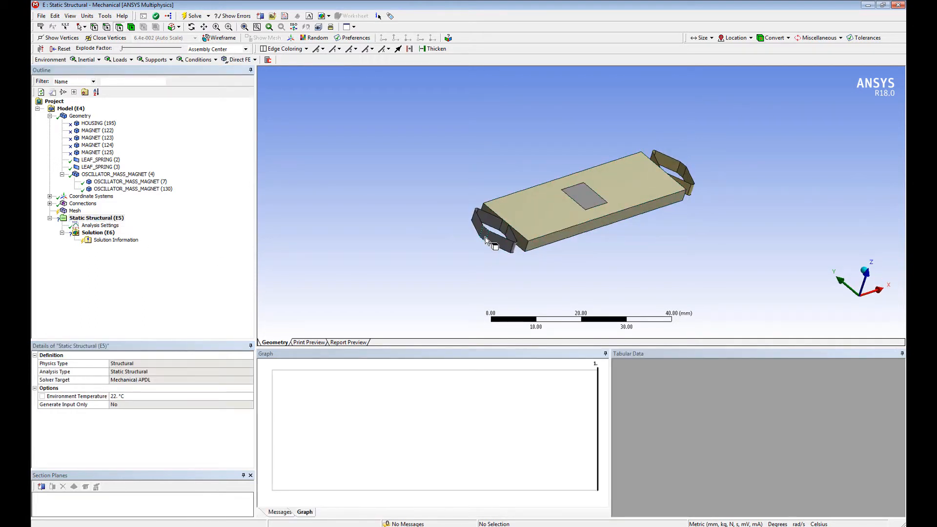
left_click(486, 239)
right_click(486, 238)
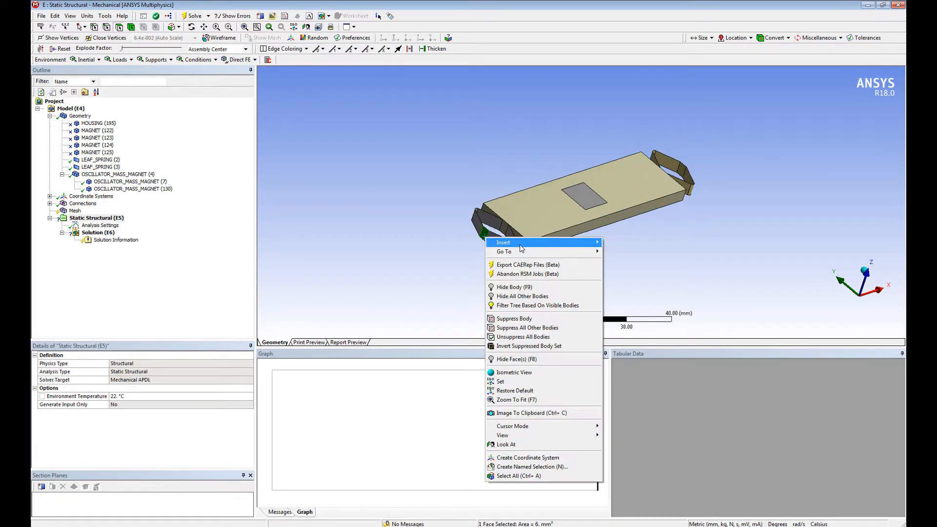
mouse_move(562, 242)
left_click(667, 352)
Step: Apply a Displacement to the outer face of the leaf spring at the positive X end: X -1 mm, Y 0, Z 0
middle_click_drag(619, 253, 654, 261)
left_click(699, 225)
right_click(698, 226)
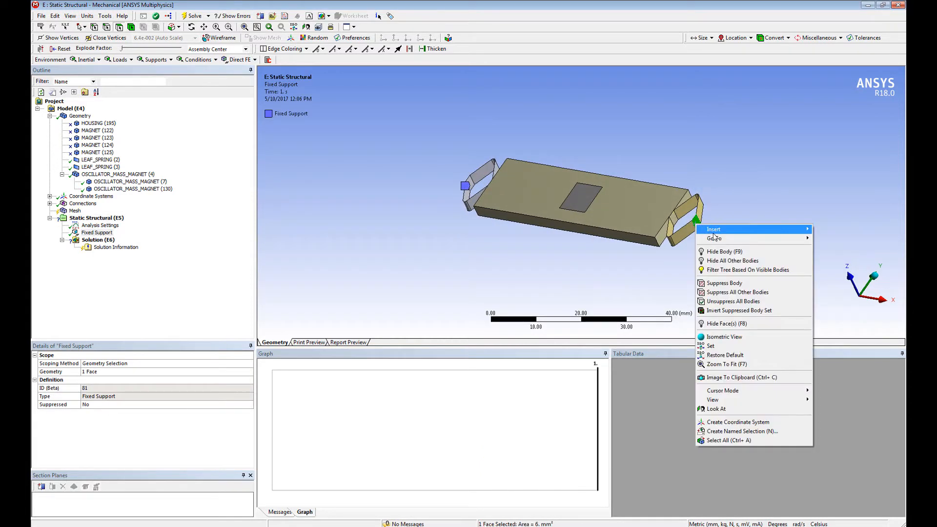
mouse_move(709, 234)
left_click(634, 347)
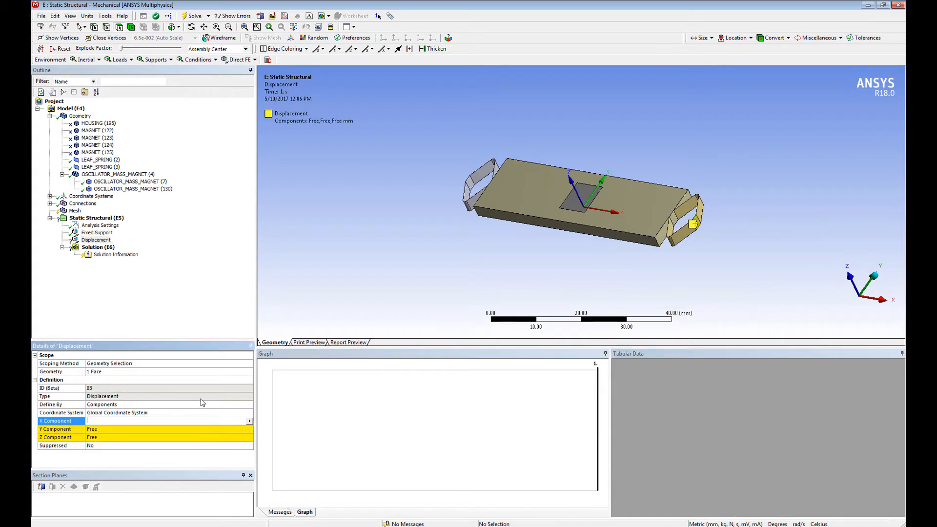
left_click(149, 429)
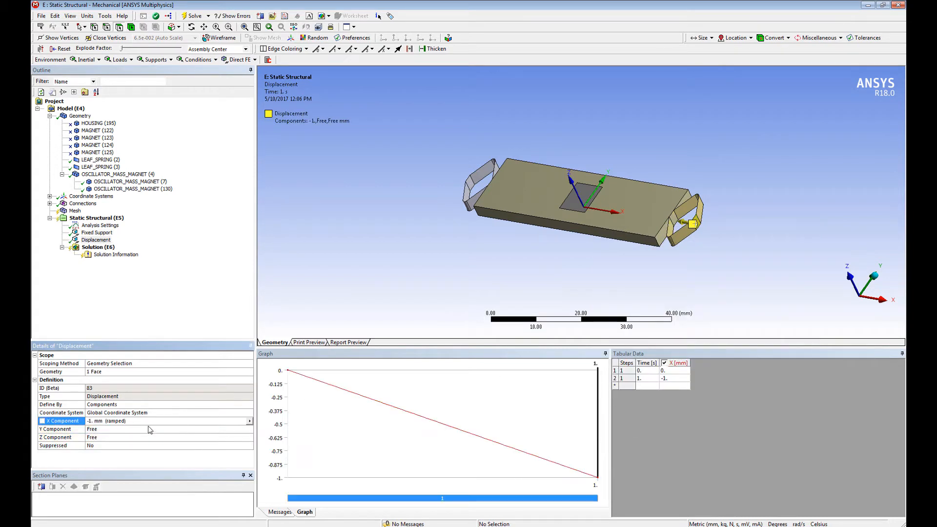
type("0")
left_click(137, 438)
type("0")
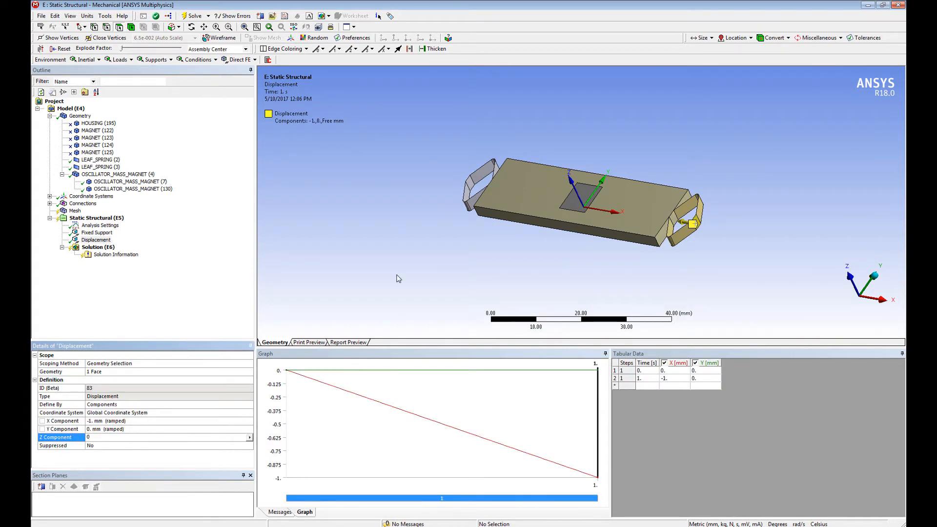
key("Return")
Step: Add a Fixed Rotation to the outer face of the leaf spring at the positive X end
left_click(698, 226)
right_click(698, 226)
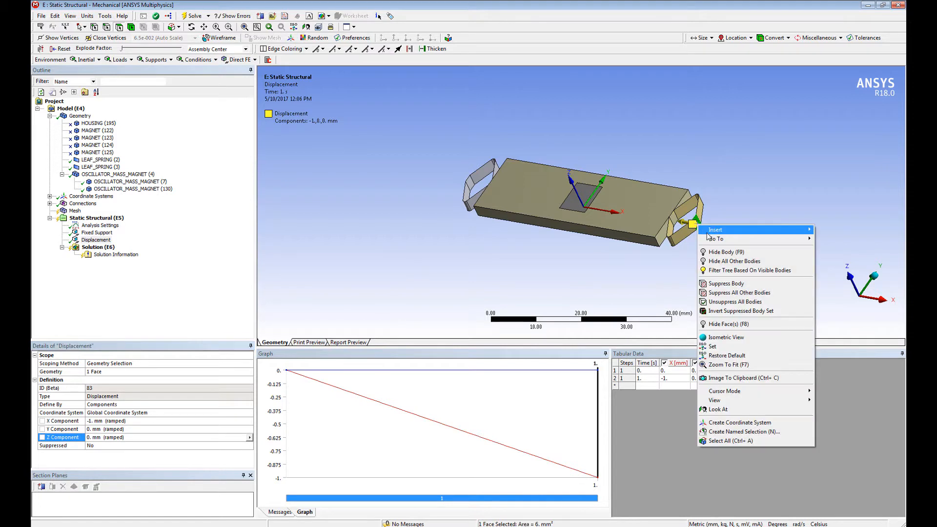
mouse_move(711, 230)
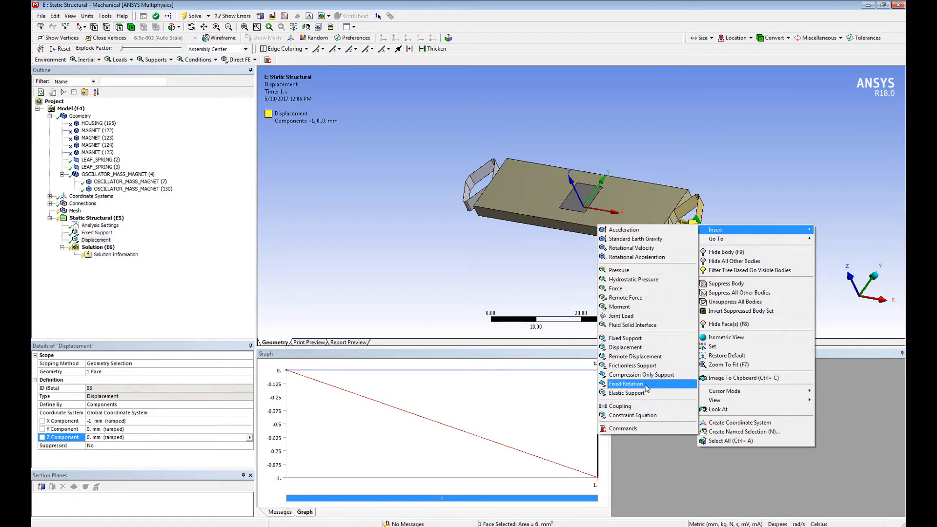
left_click(627, 384)
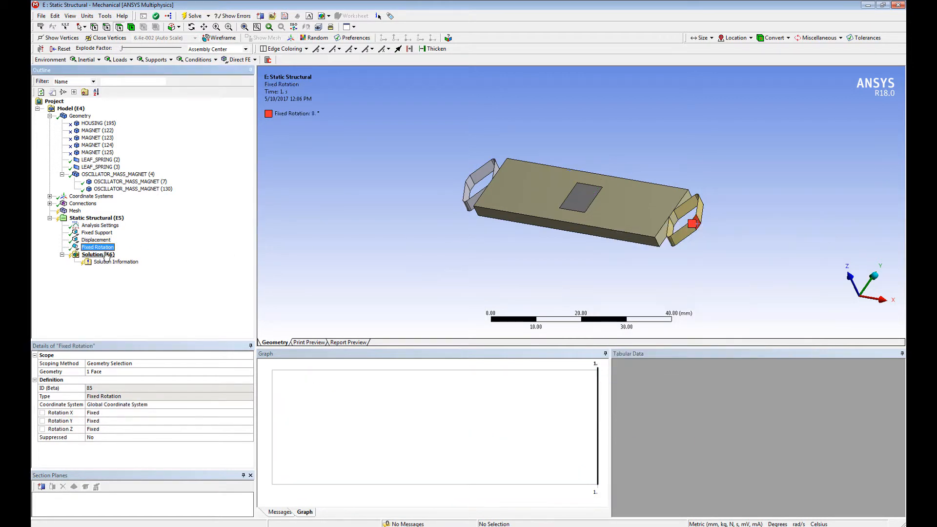
Step: Add a Total Deformation result to the static structural solution and solve the analysis
right_click(106, 256)
mouse_move(156, 257)
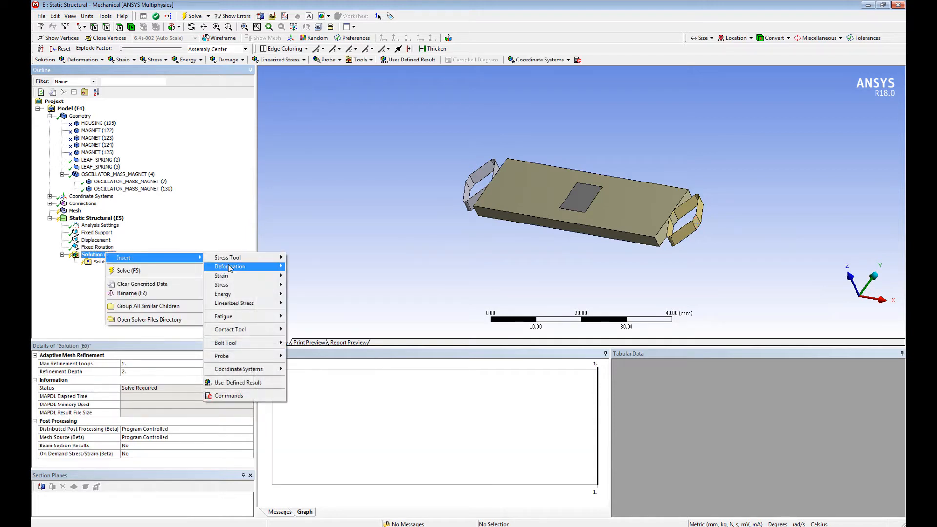
mouse_move(254, 266)
left_click(299, 267)
right_click(97, 254)
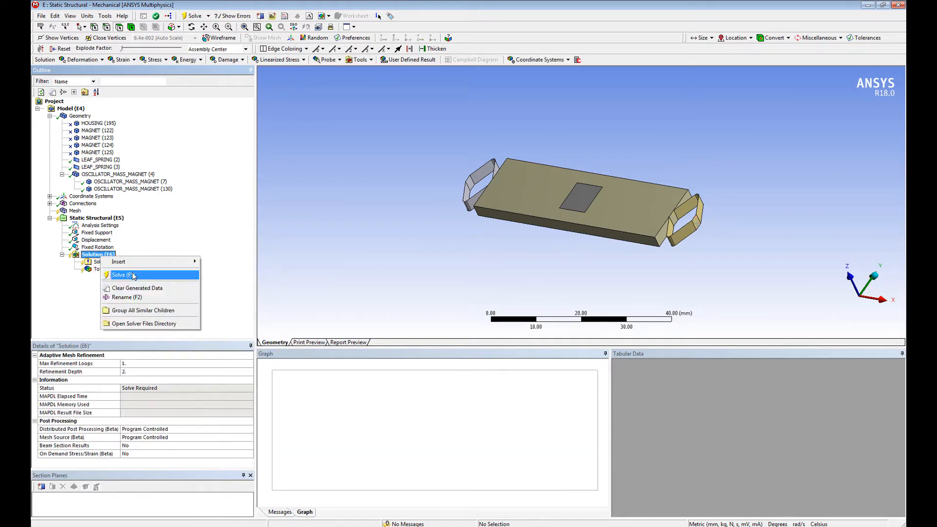
left_click(128, 271)
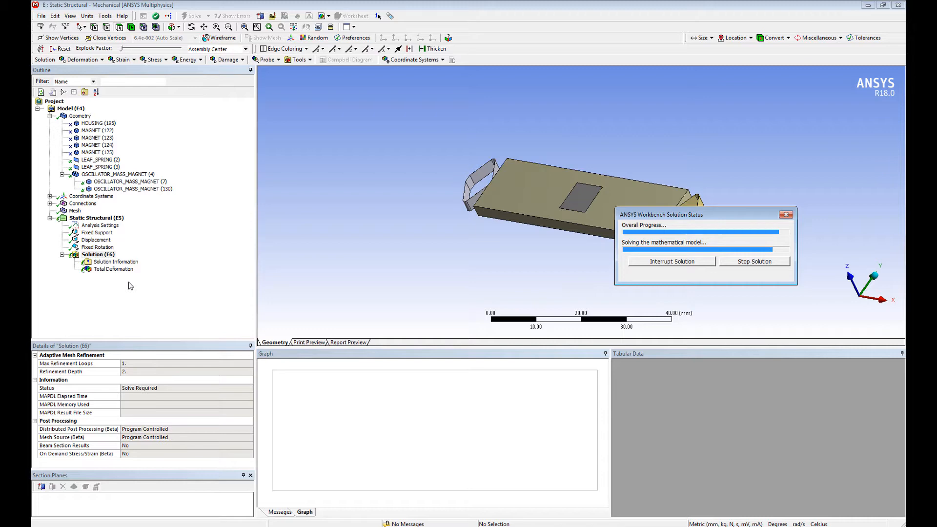
Step: Play the Total Deformation animation, examine the springs' movement from another angle, and stop the playback
left_click(121, 272)
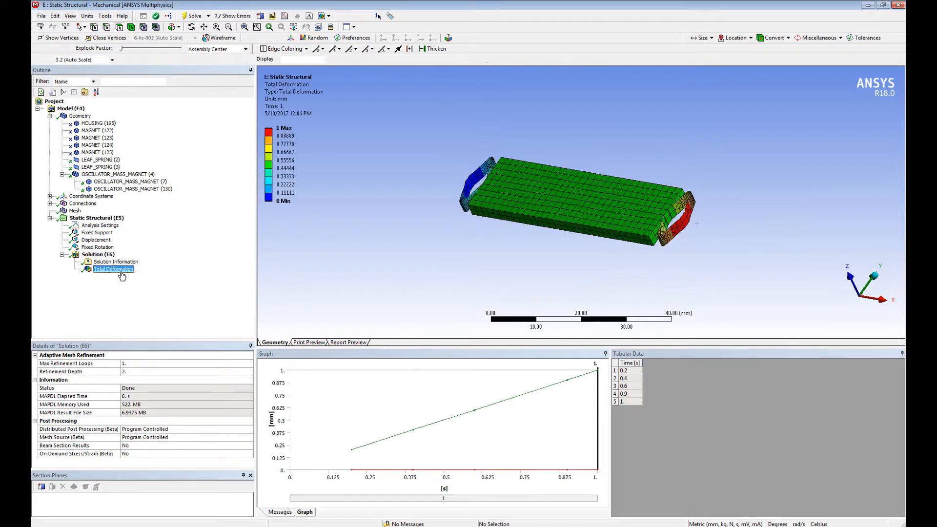
left_click(294, 366)
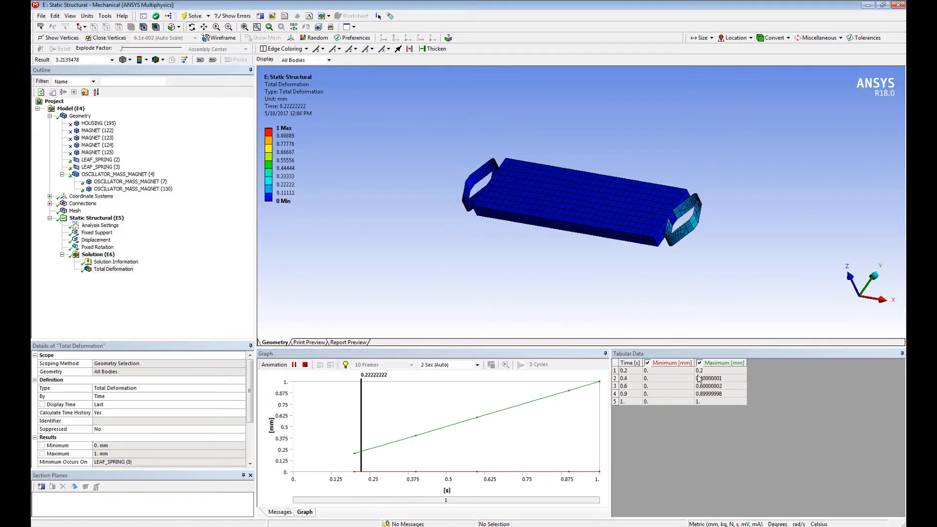
middle_click_drag(630, 264, 676, 270)
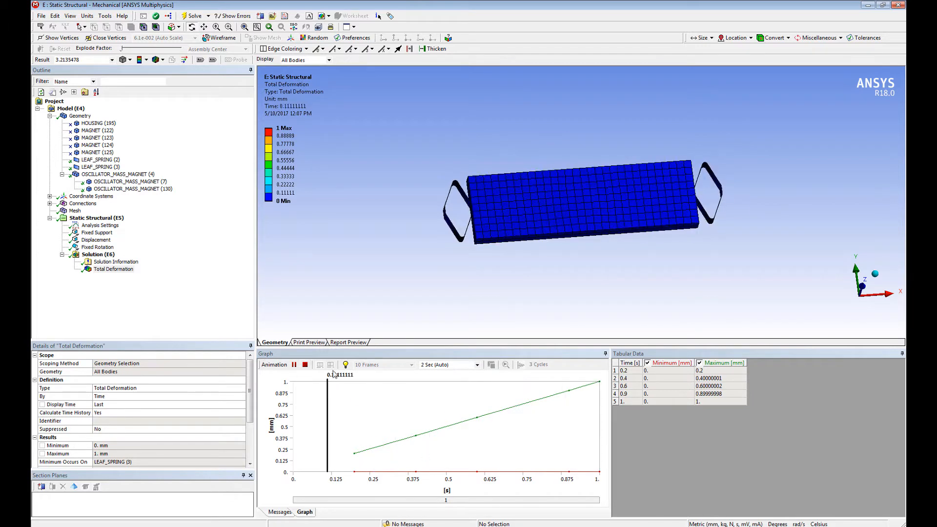
left_click(306, 364)
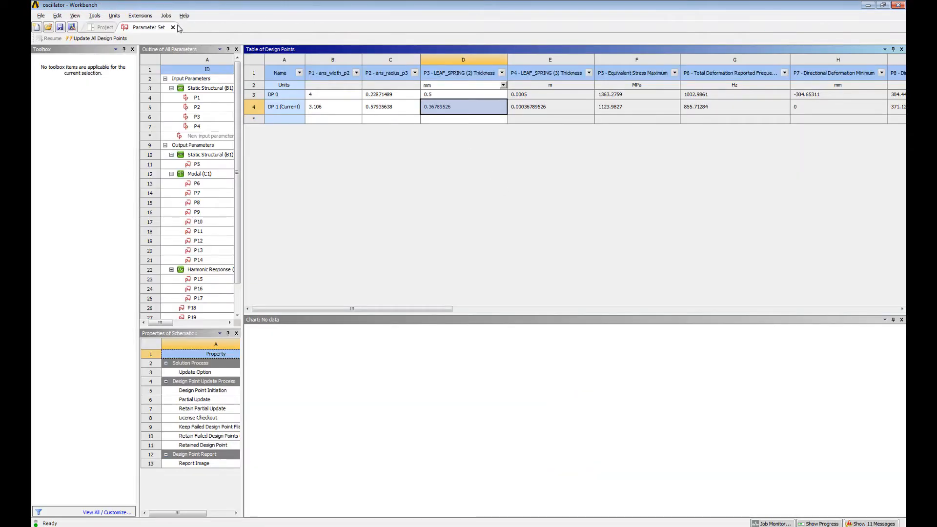
Step: In the Workbench project, add a Mechanical Model system linked to Geometry A and to Engineering Data of Static Structural E
left_click(173, 27)
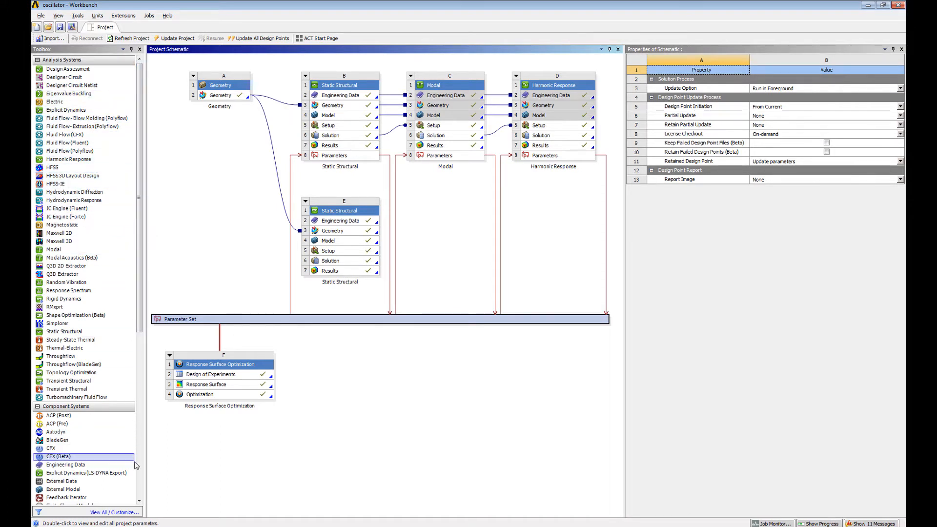
scroll(93, 415, "down", 10)
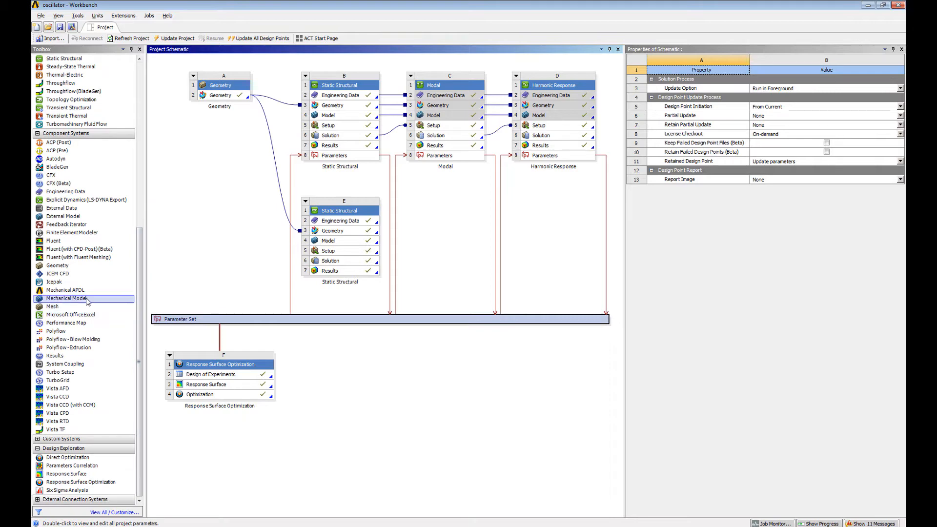
left_click_drag(223, 128, 220, 96)
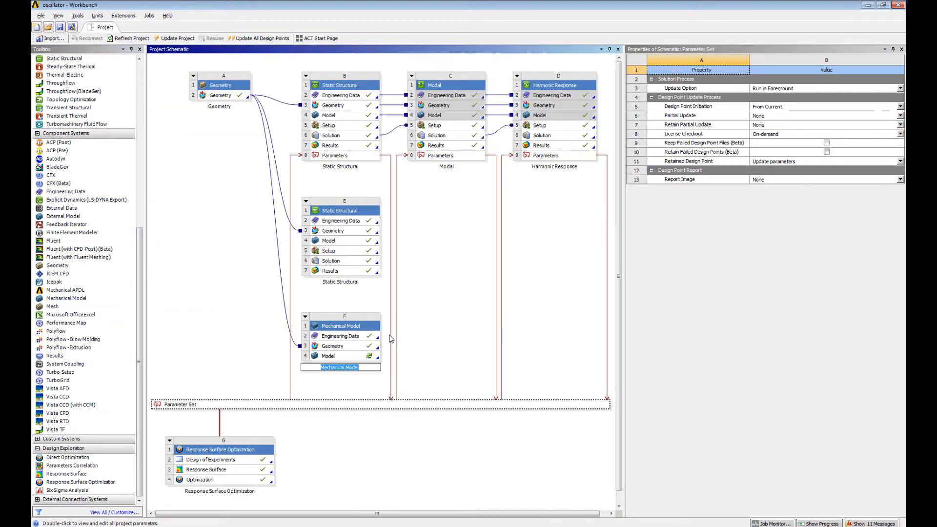
left_click_drag(346, 221, 379, 355)
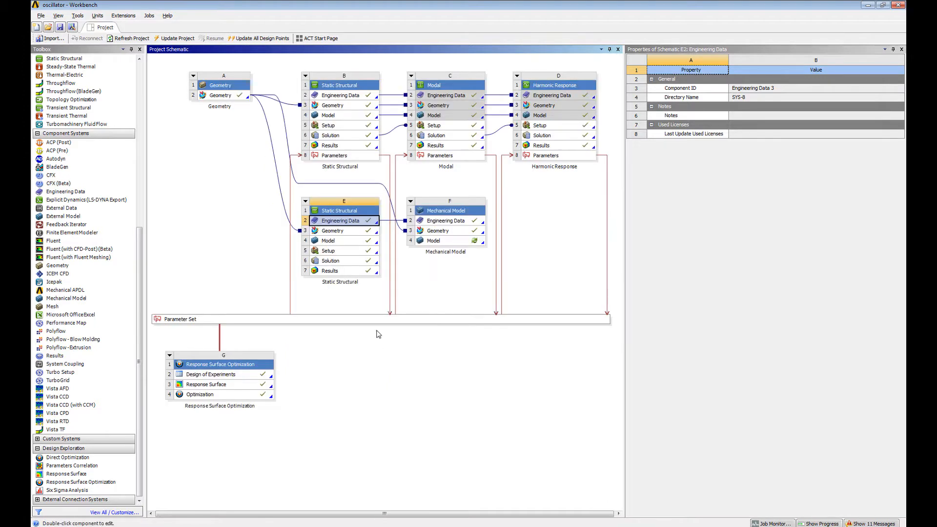
Step: Open the Mechanical Model's Model cell and suppress both LEAF_SPRING bodies and the OSCILLATOR_MASS_MAGNET part
double_click(449, 241)
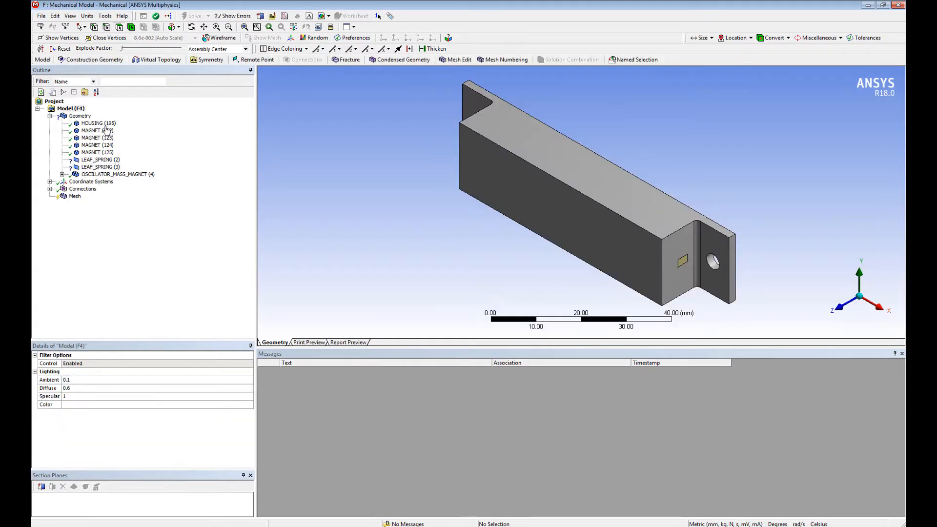
left_click(97, 124)
left_click(102, 160)
left_click(98, 174, "shift")
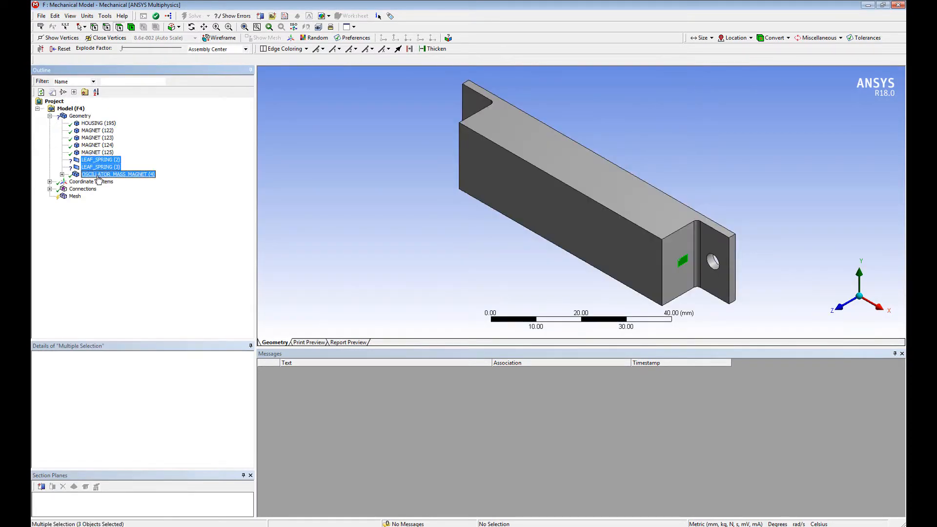
right_click(98, 174)
left_click(148, 262)
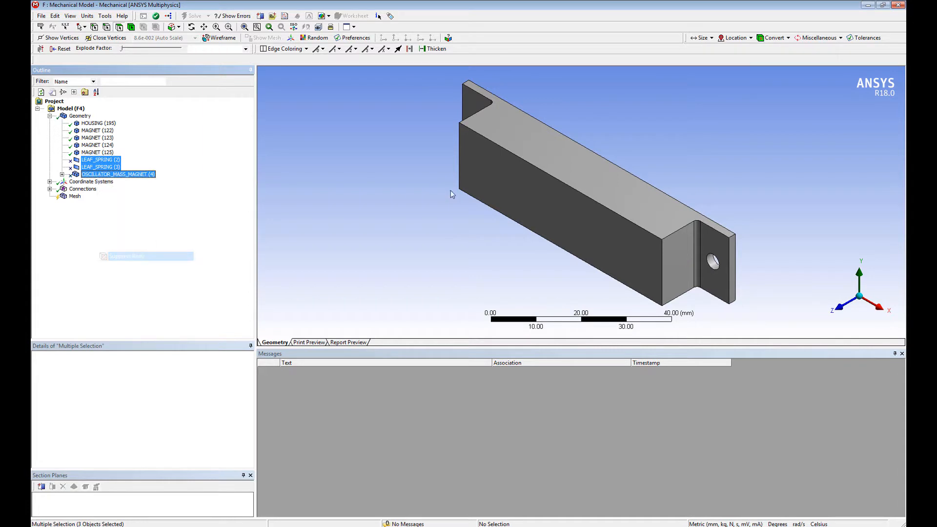
left_click(551, 197)
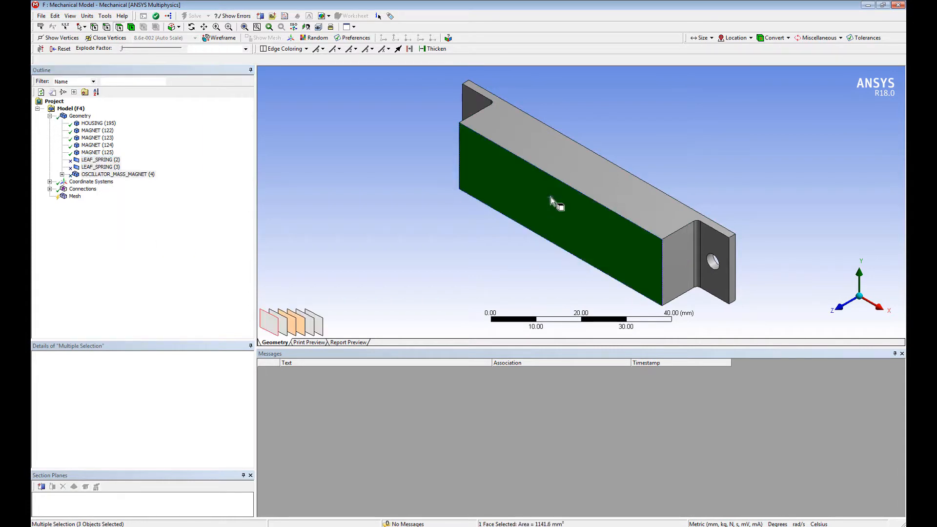
Step: Assign Copper Alloy to the four MAGNET bodies
left_click(98, 130)
left_click(98, 152, "shift")
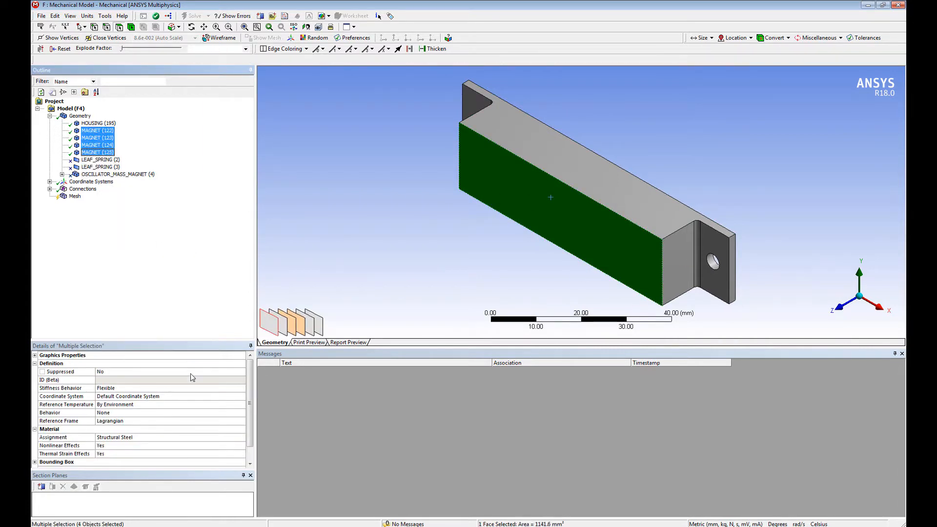
left_click(221, 438)
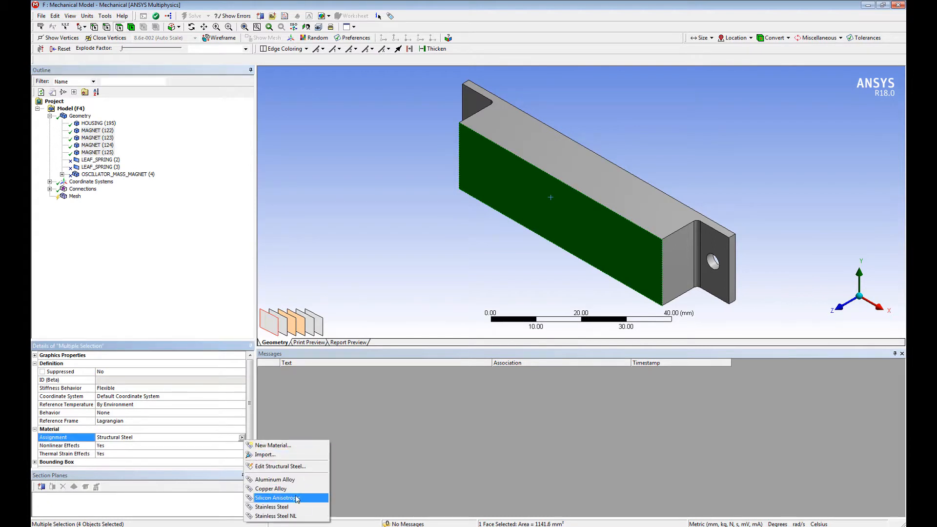
left_click(294, 489)
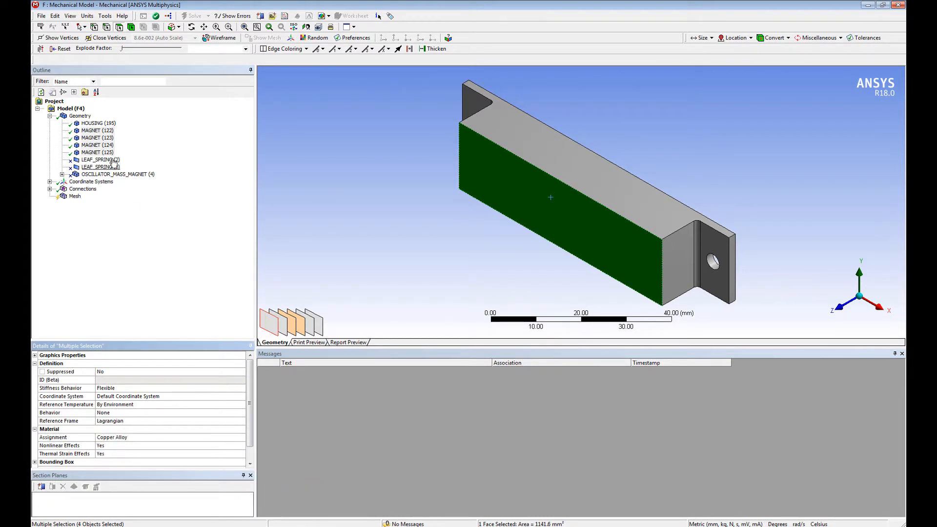
Step: Assign Stainless Steel to the HOUSING body
left_click(97, 123)
left_click(219, 439)
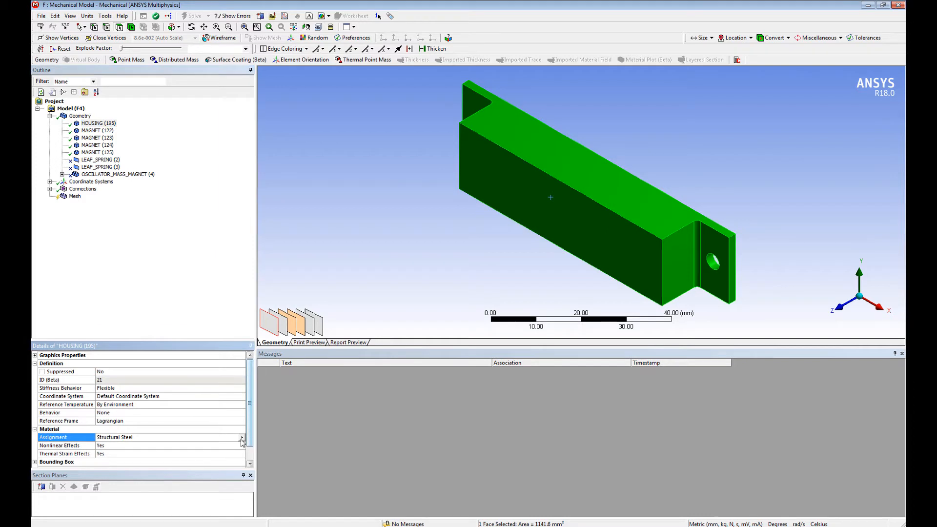
left_click(284, 507)
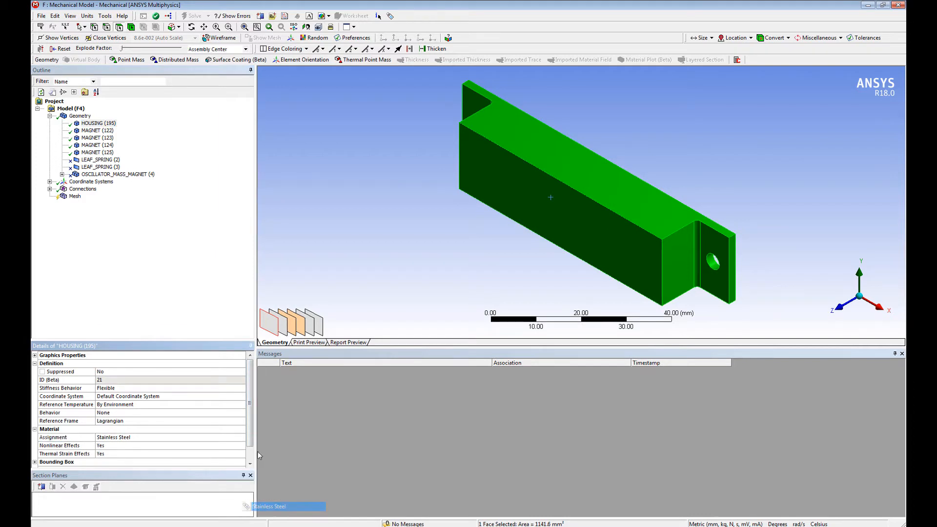
Step: Set Element Midside Nodes to Dropped for the housing and magnets' mesh
left_click(76, 197)
left_click(185, 396)
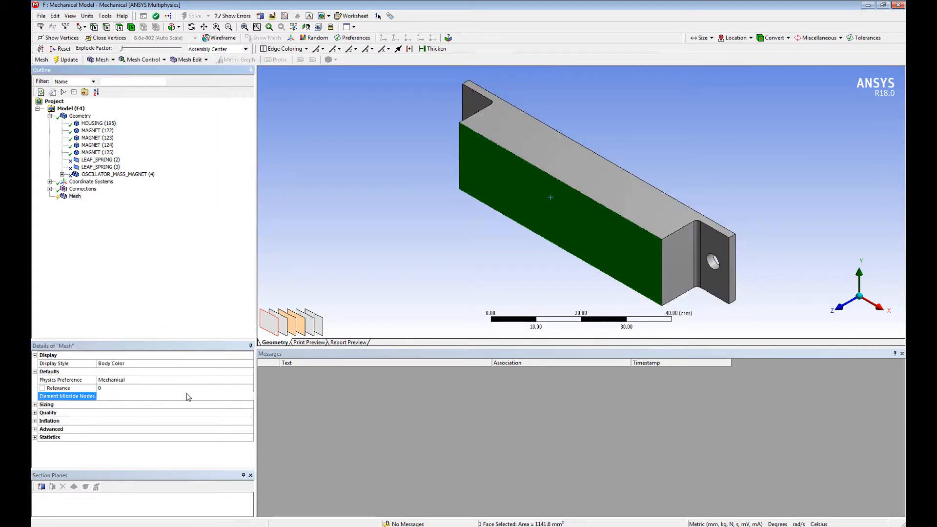
left_click(249, 396)
left_click(216, 410)
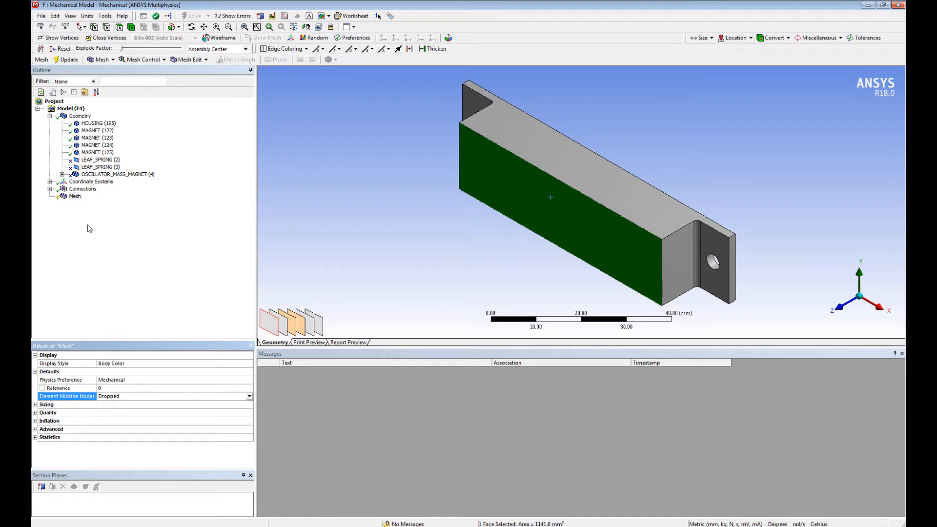
Step: Generate the mesh for the housing and magnets, check it from another angle, and return to the Workbench project
left_click(77, 198)
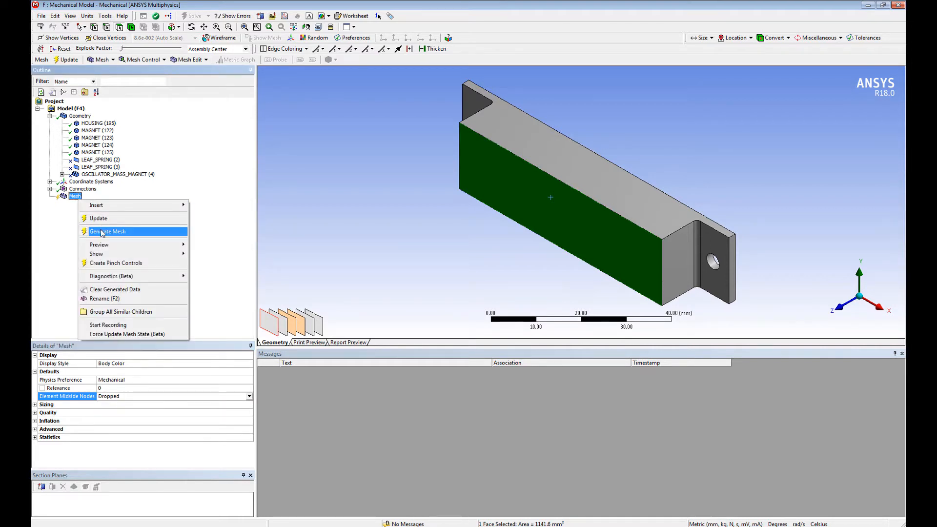
left_click(100, 231)
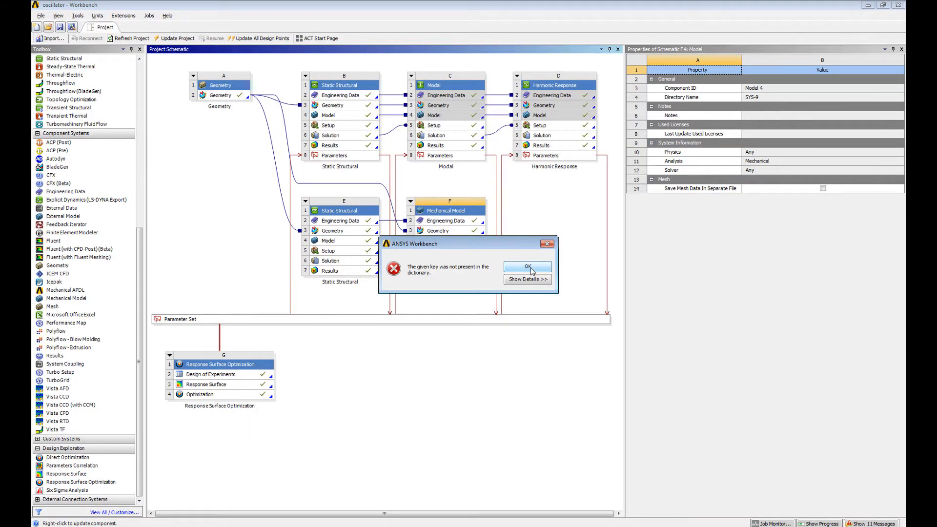
left_click(529, 268)
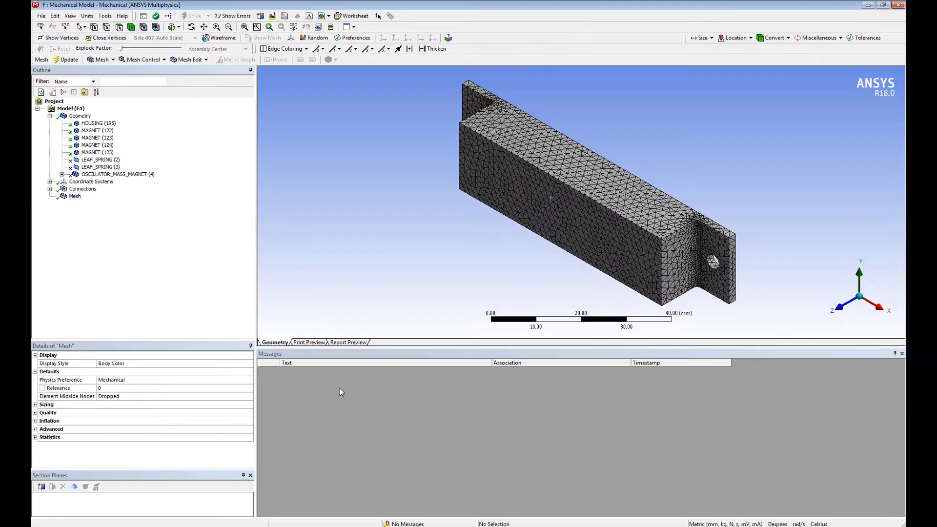
mouse_move(510, 230)
middle_mouse_down()
mouse_move(554, 142)
mouse_move(497, 78)
mouse_move(538, 128)
mouse_move(803, 54)
middle_mouse_up()
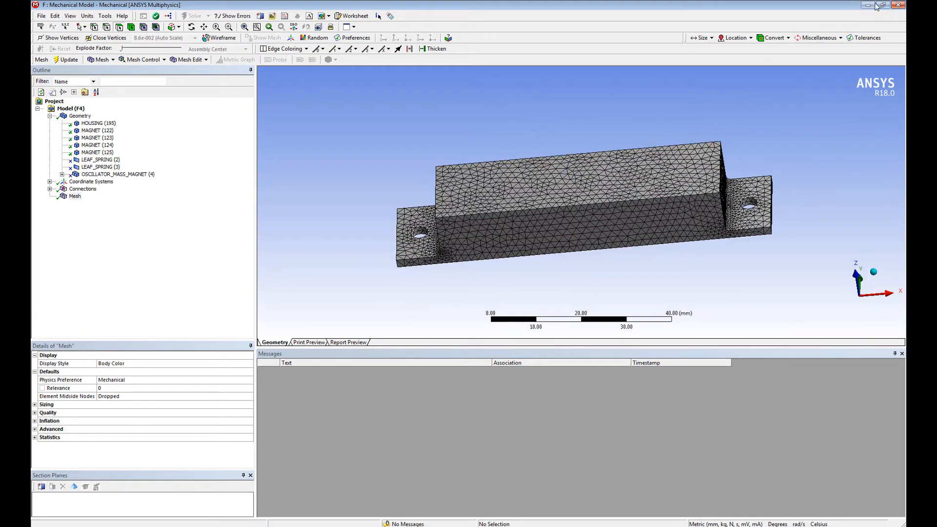
left_click(900, 5)
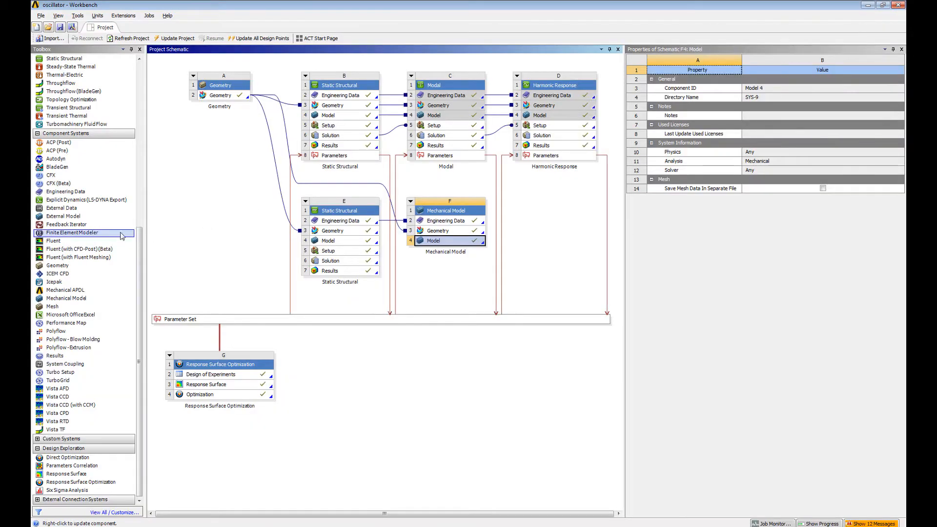
Step: Add an Explicit Dynamics system whose Model is fed by the Mechanical Model's Model and Static Structural E's Solution
left_click(142, 166)
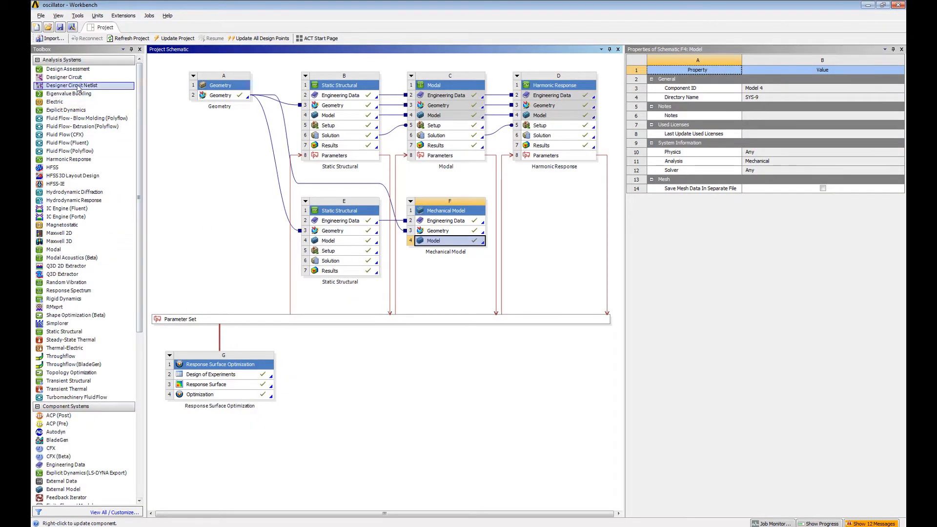
left_click_drag(408, 188, 529, 227)
left_click_drag(366, 261, 537, 243)
left_click_drag(474, 244, 537, 237)
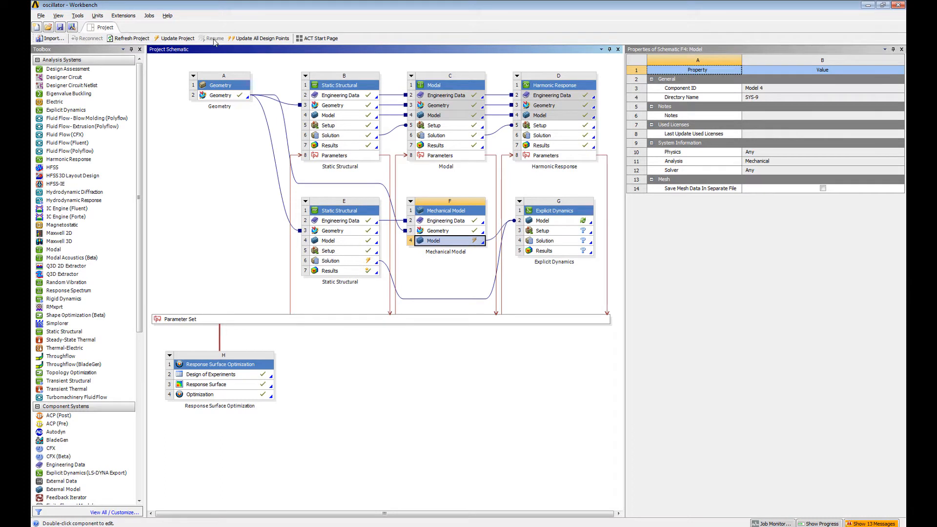
Step: Update the project and open the assembled Explicit Dynamics model with its geometry groups expanded
left_click(175, 38)
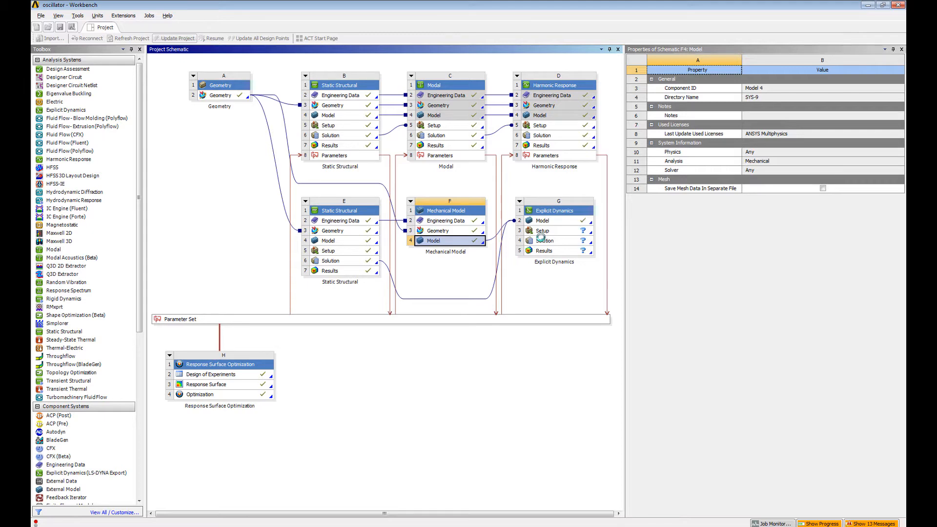
double_click(562, 222)
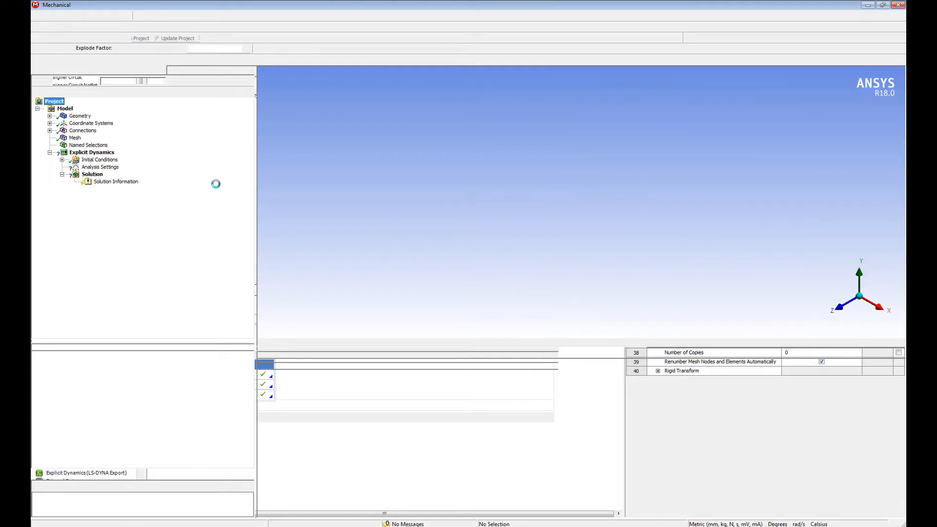
left_click(50, 116)
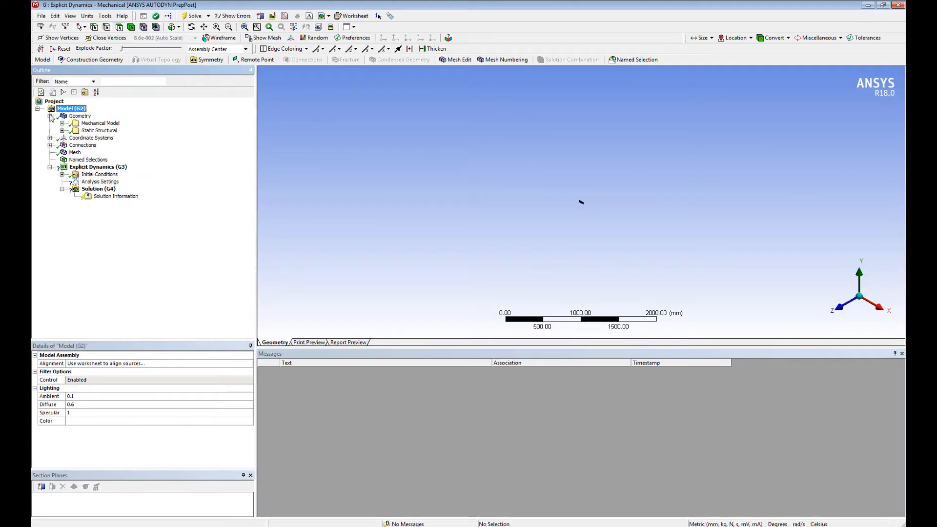
left_click(243, 28)
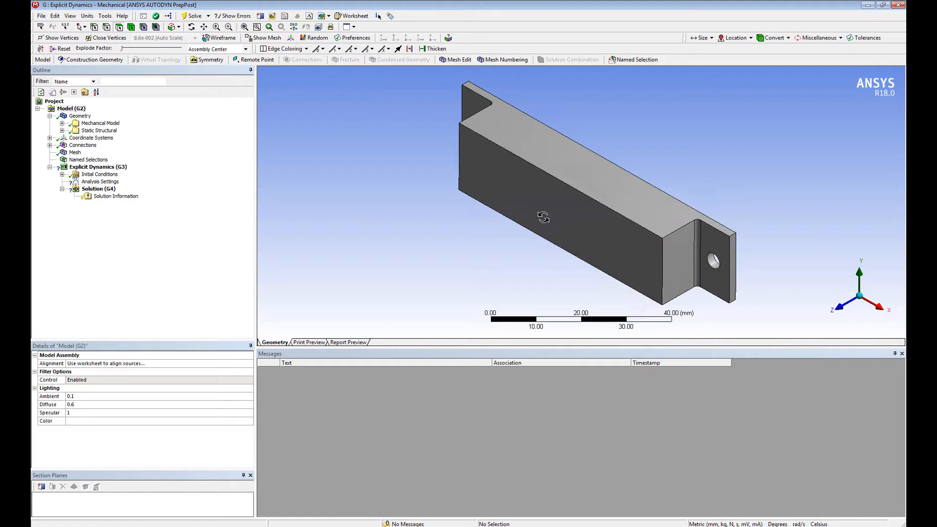
middle_click_drag(544, 218, 551, 181)
Step: Review the housing and magnet bodies in the Mechanical Model geometry group, with the model displayed in wireframe
left_click(92, 124)
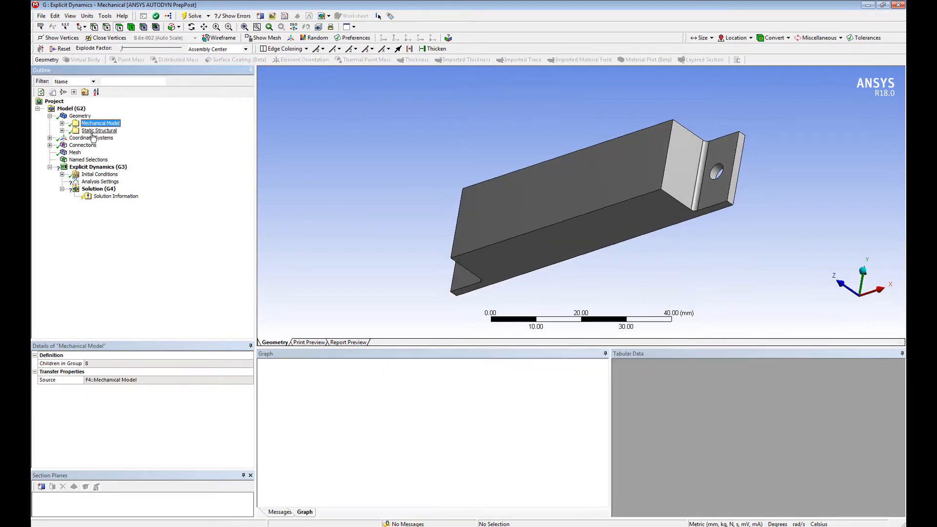
left_click(96, 130)
left_click(62, 123)
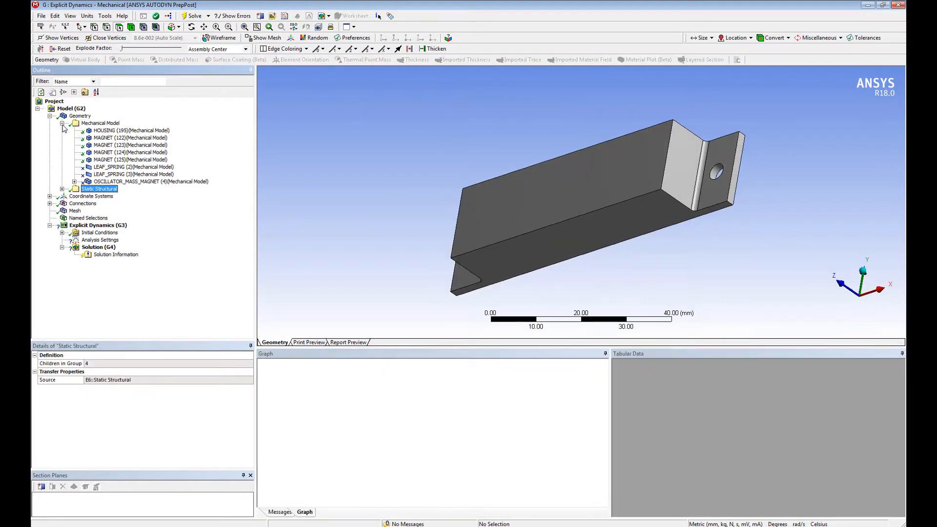
left_click(101, 131)
left_click(104, 139)
left_click(105, 146)
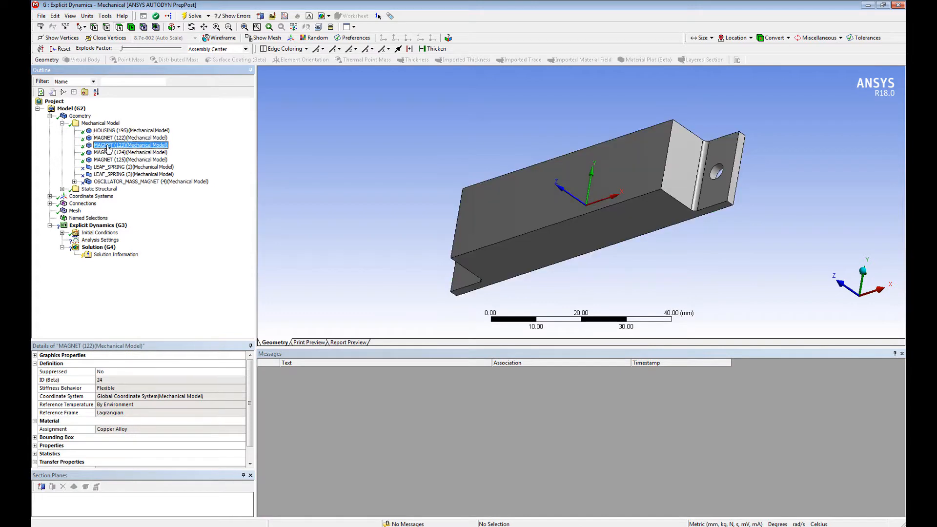
left_click(107, 153)
left_click(220, 38)
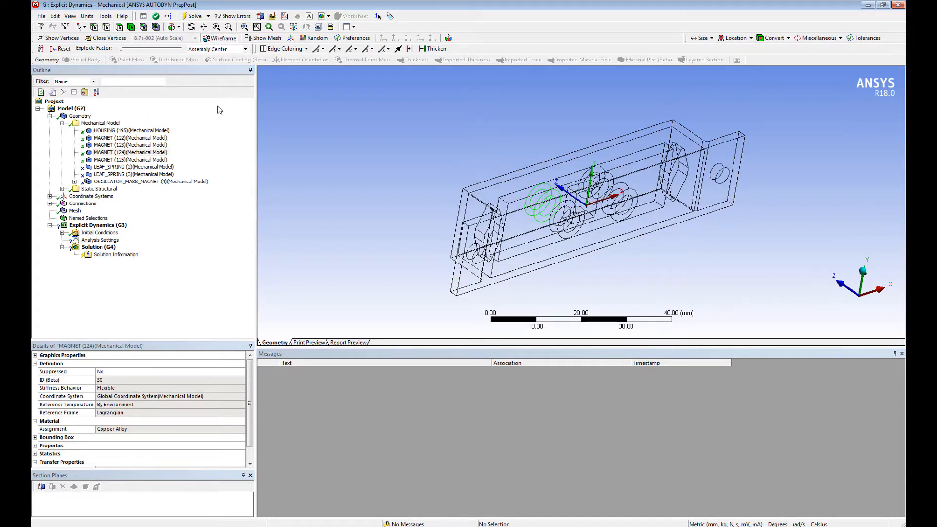
Step: Review the oscillator mass and leaf spring bodies in the Static Structural geometry group
left_click(62, 189)
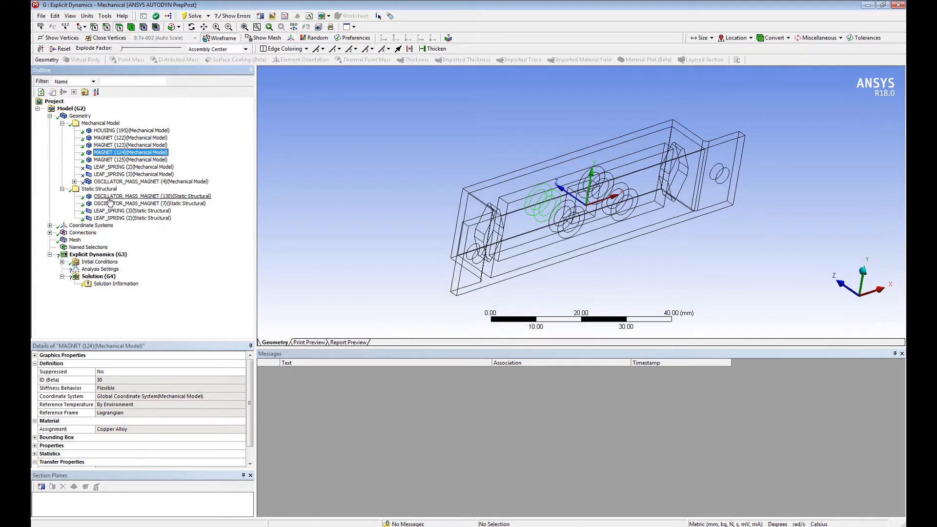
left_click(111, 196)
left_click(111, 204)
left_click(115, 211)
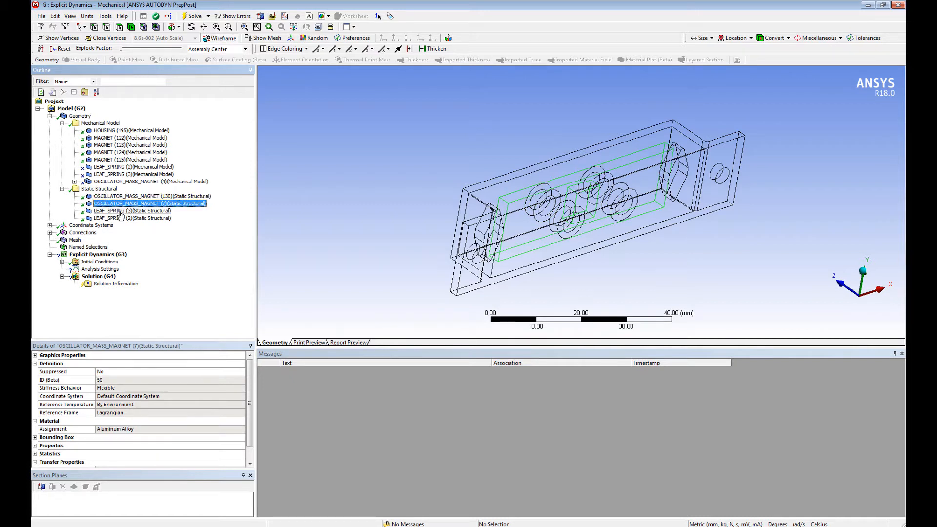
left_click(117, 219)
Step: Examine the Mechanical Model contact regions between the housing and the magnets under Connections
left_click(50, 233)
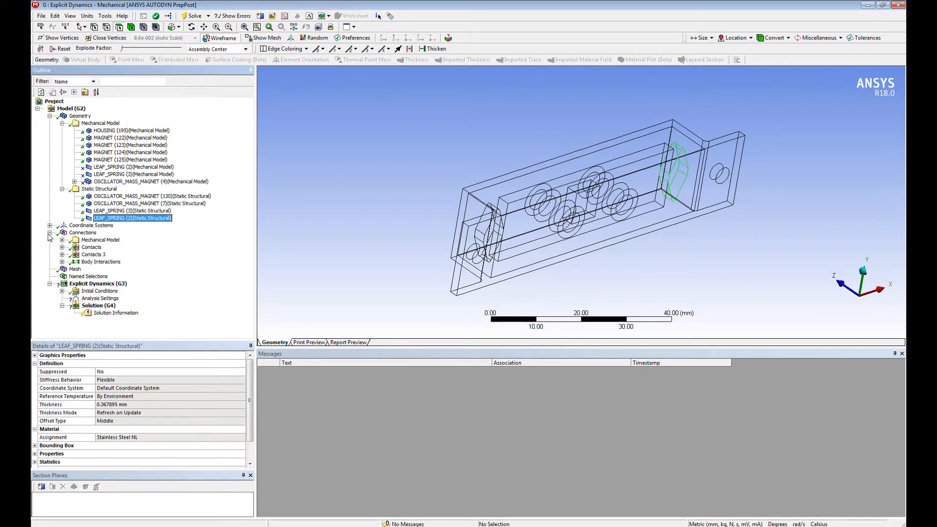
left_click(96, 241)
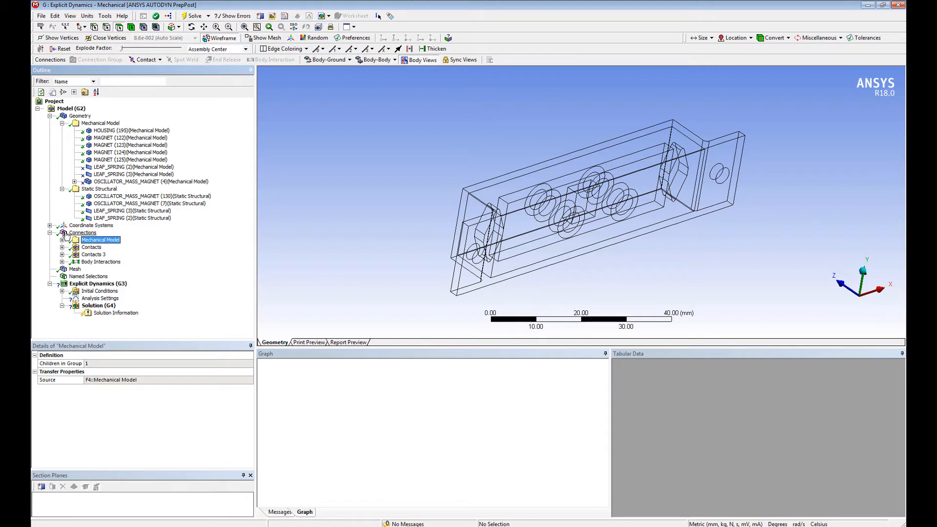
left_click(62, 240)
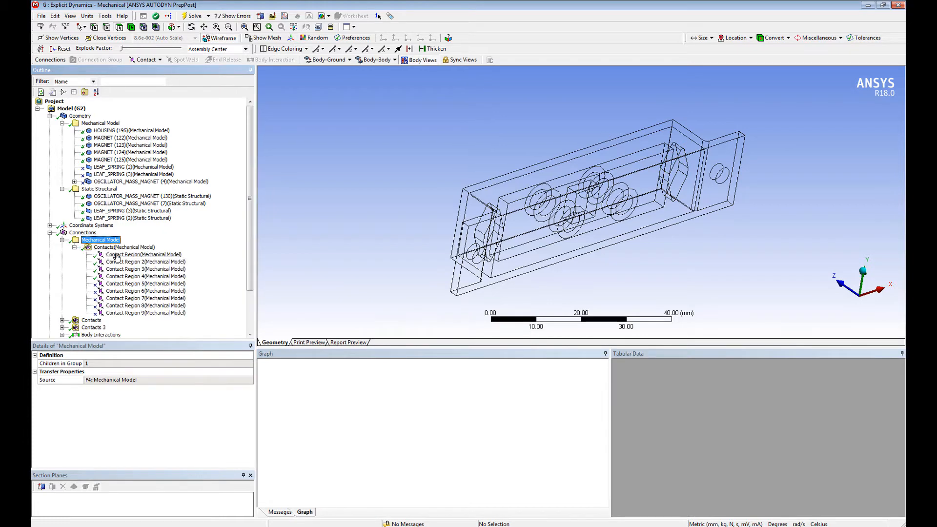
left_click(119, 254)
left_click(118, 262)
middle_click_drag(296, 256, 209, 250)
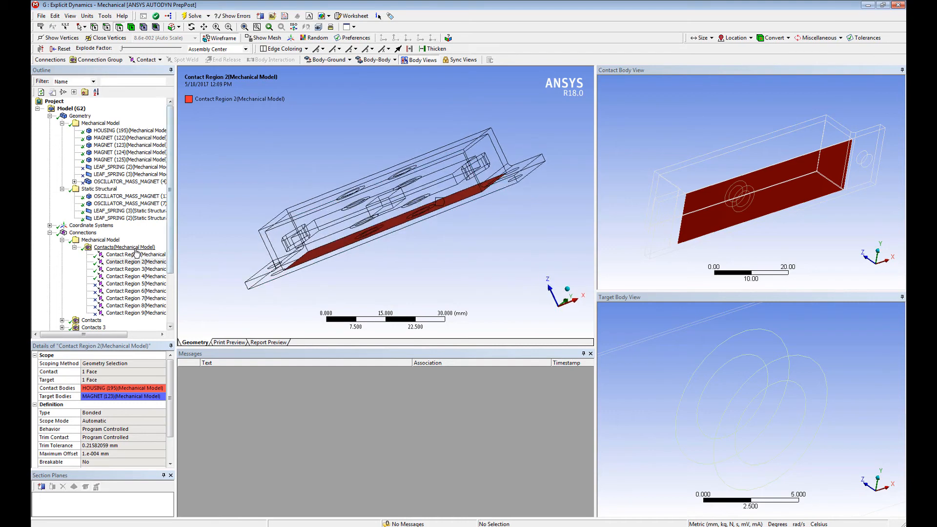
left_click(134, 270)
left_click(133, 276)
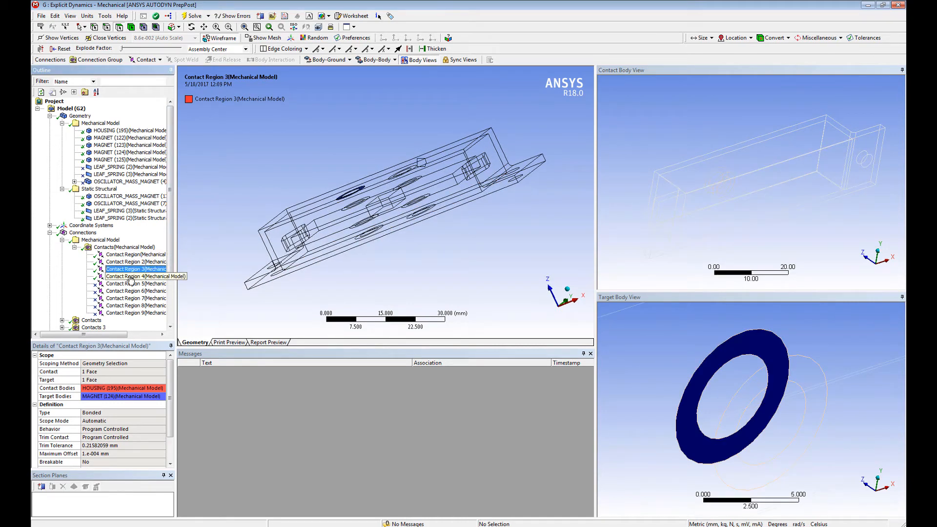
middle_click_drag(361, 234, 375, 218)
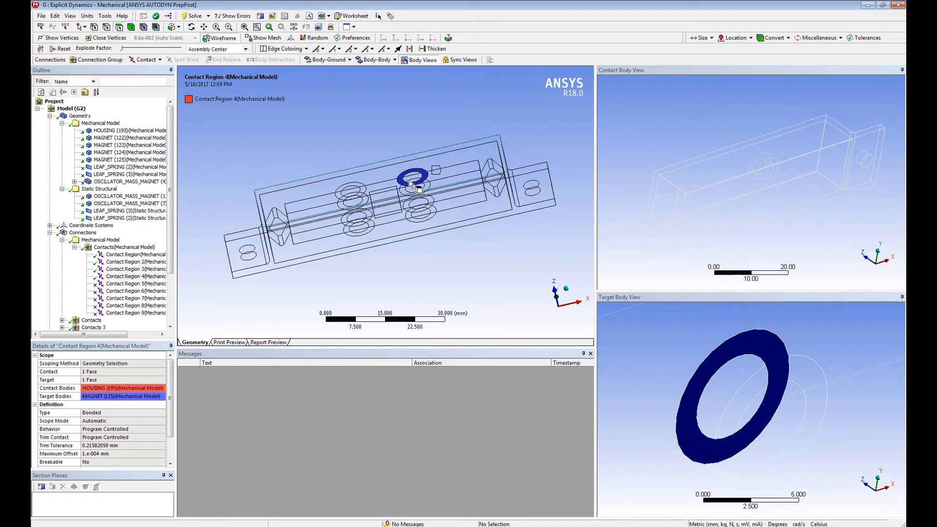
middle_click_drag(751, 234, 703, 217)
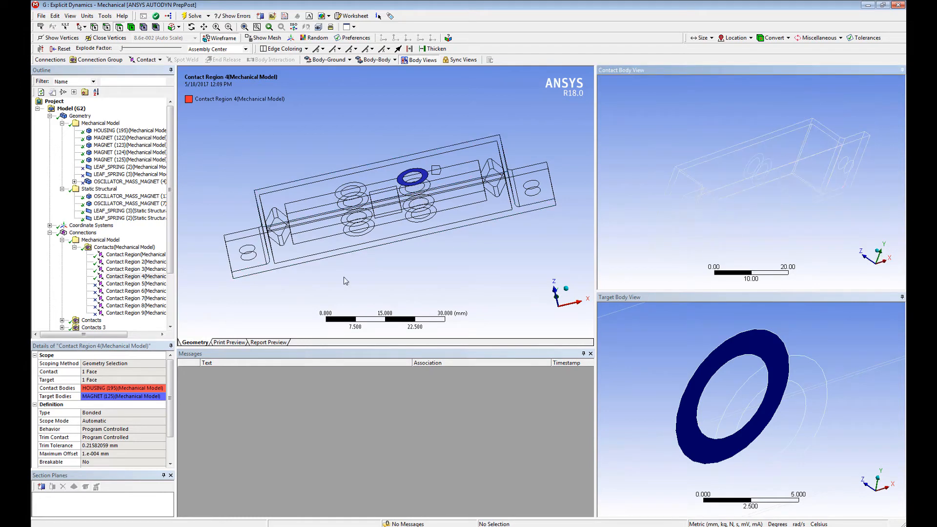
Step: Examine the first two regions of the Contacts group, between the housing and the leaf springs, in the body views
left_click(74, 247)
left_click(75, 256)
left_click(63, 256)
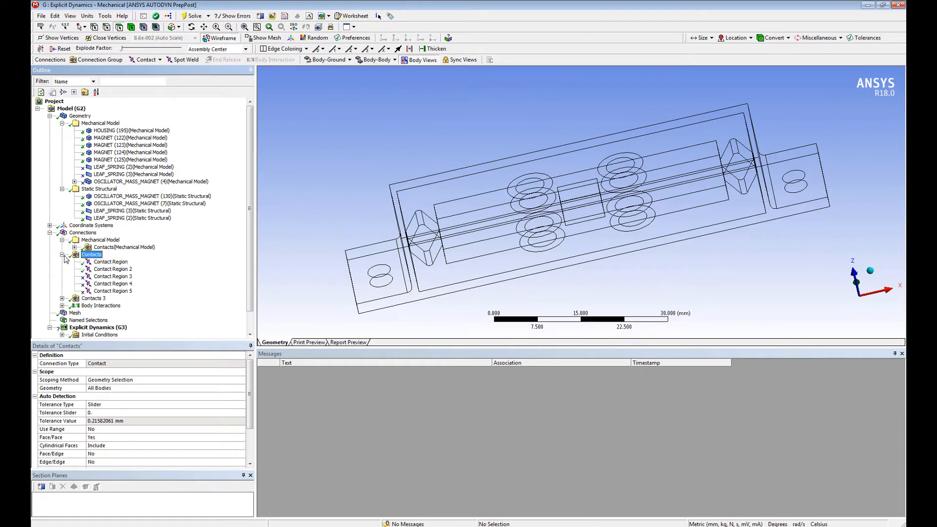
left_click(100, 265)
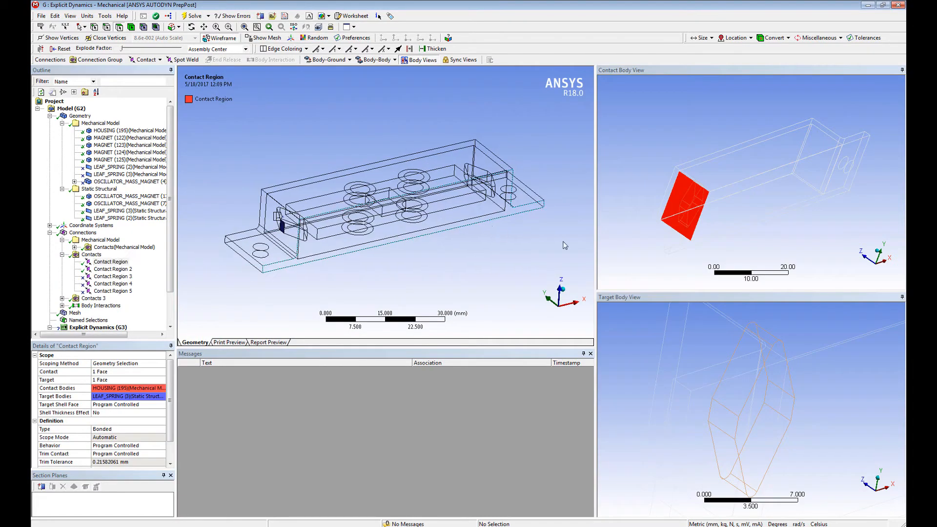
middle_click_drag(688, 259, 761, 246)
middle_click_drag(327, 252, 584, 335)
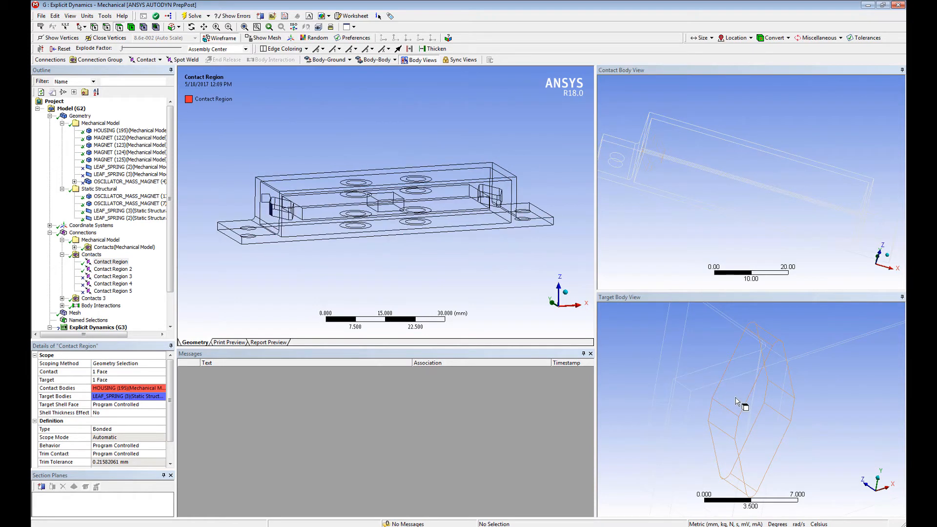
middle_click_drag(750, 404, 829, 386)
middle_click_drag(704, 223, 641, 151)
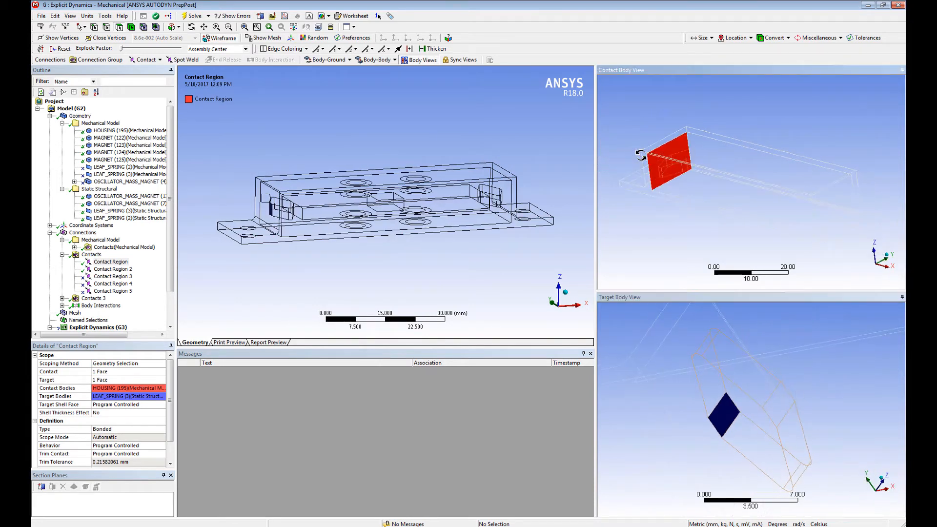
left_click(119, 270)
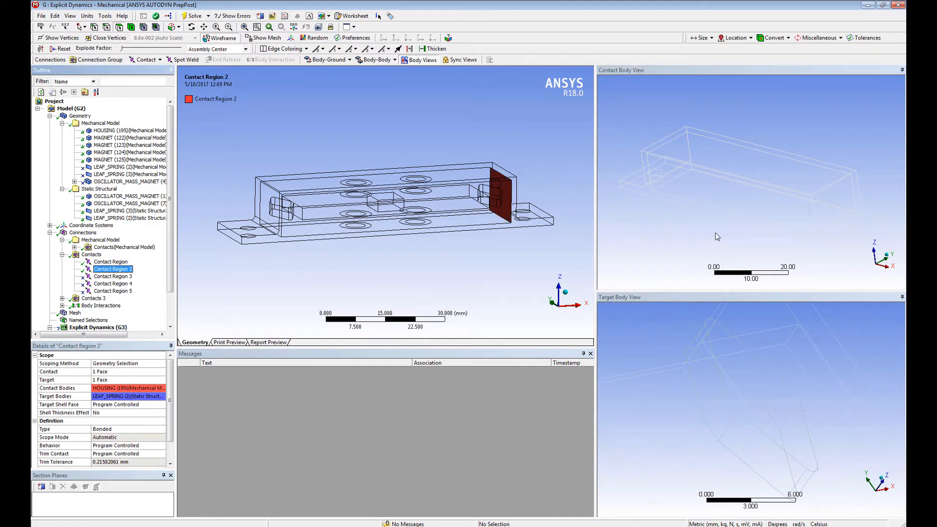
Step: Examine the three contact regions of the Contacts 3 group
left_click(63, 298)
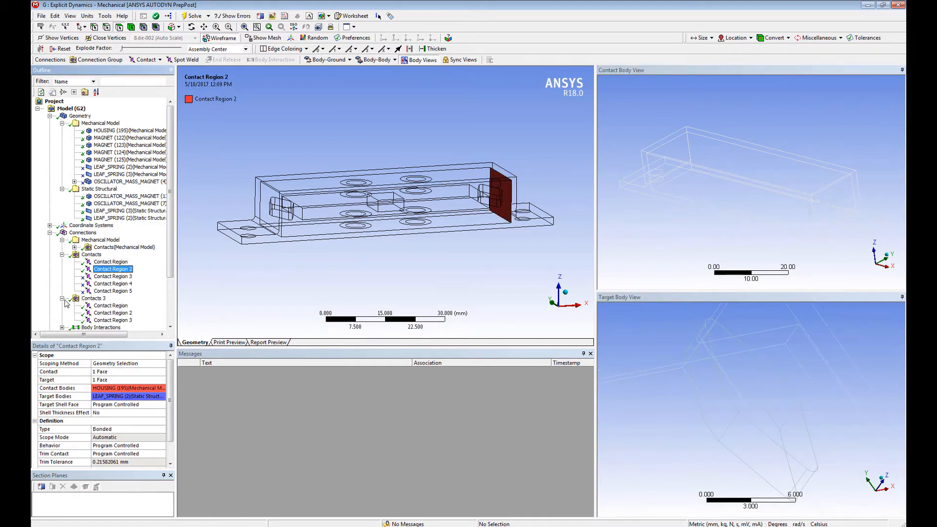
left_click(97, 306)
left_click(100, 313)
left_click(102, 320)
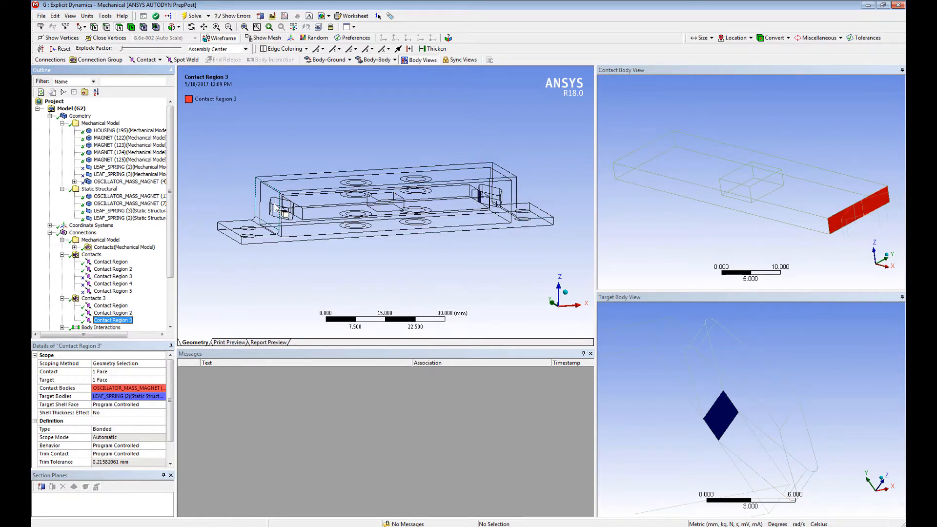
Step: Check each body transferred from the Static Structural system again and collapse its group
left_click(102, 196)
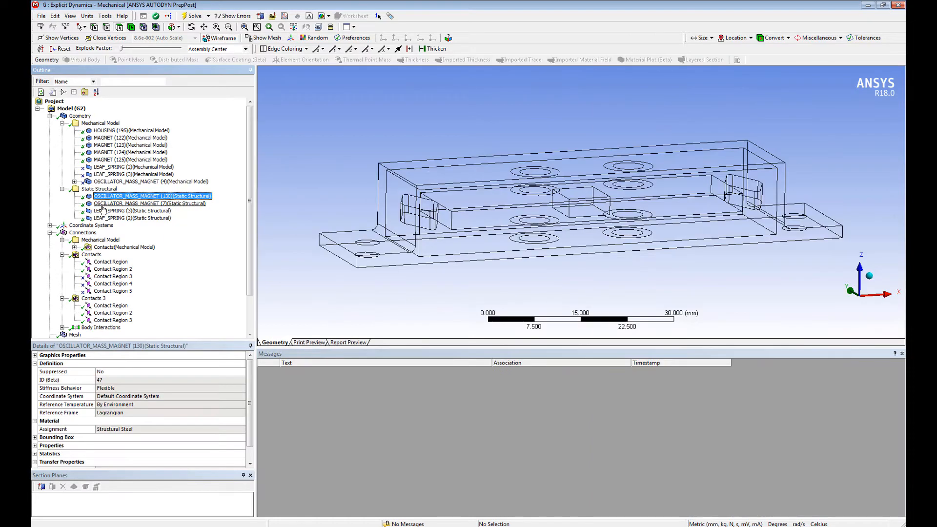
key("Down")
key("Down")
key("Down")
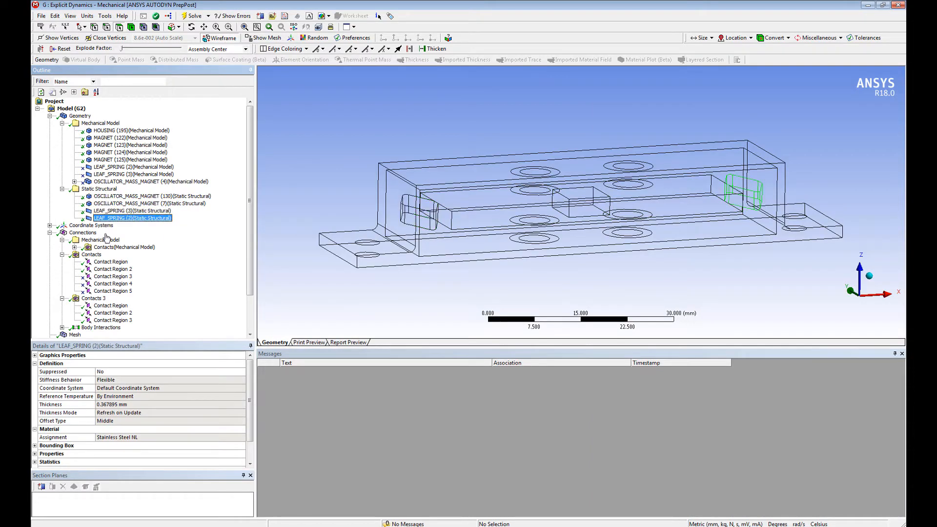
left_click(62, 188)
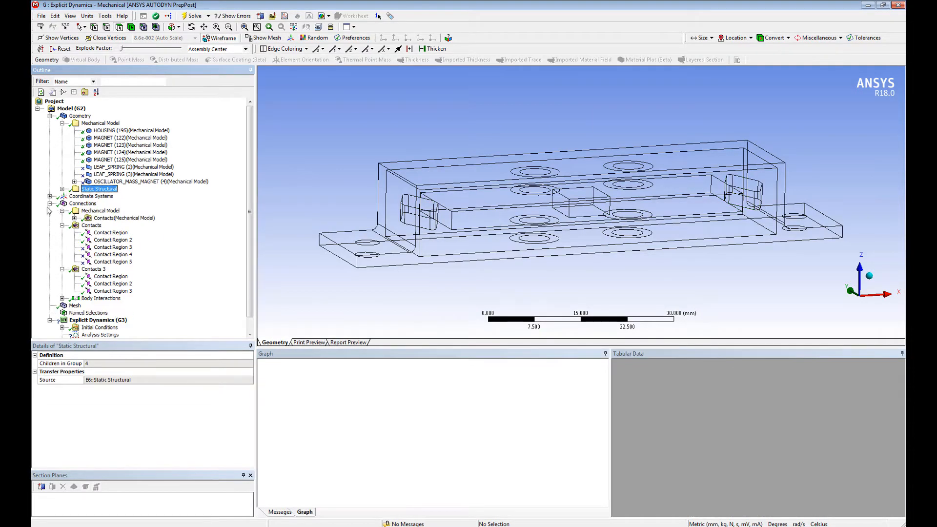
Step: Display the assembled mesh with shaded bodies and inspect it from several angles in an enlarged graphics area
left_click(50, 204)
left_click(74, 211)
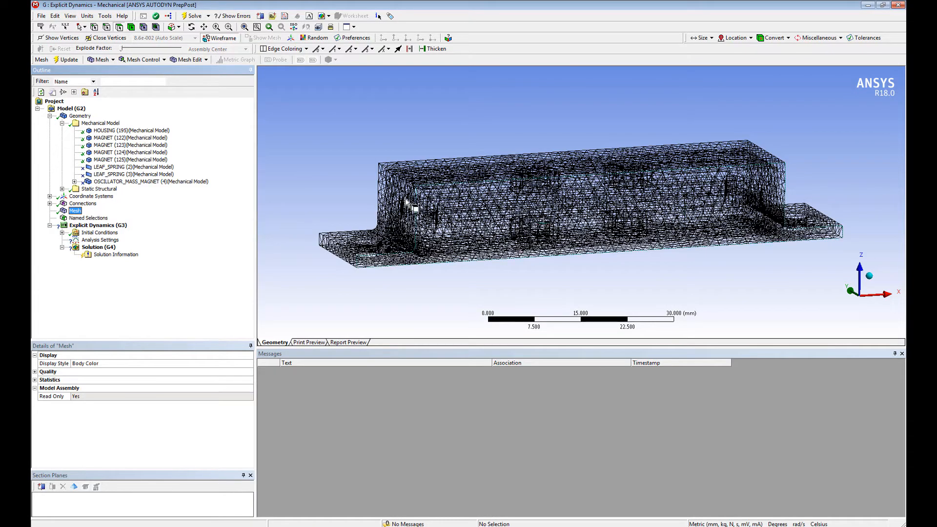
left_click(223, 42)
mouse_move(551, 203)
middle_mouse_down()
mouse_move(653, 146)
mouse_move(561, 190)
mouse_move(543, 120)
mouse_move(324, 167)
middle_mouse_up()
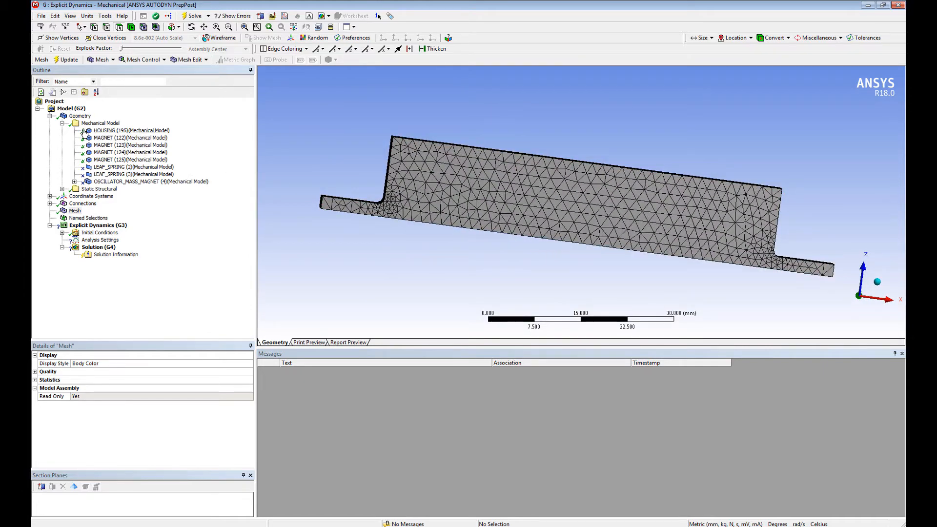
middle_click_drag(512, 209, 526, 356)
left_click_drag(528, 348, 522, 429)
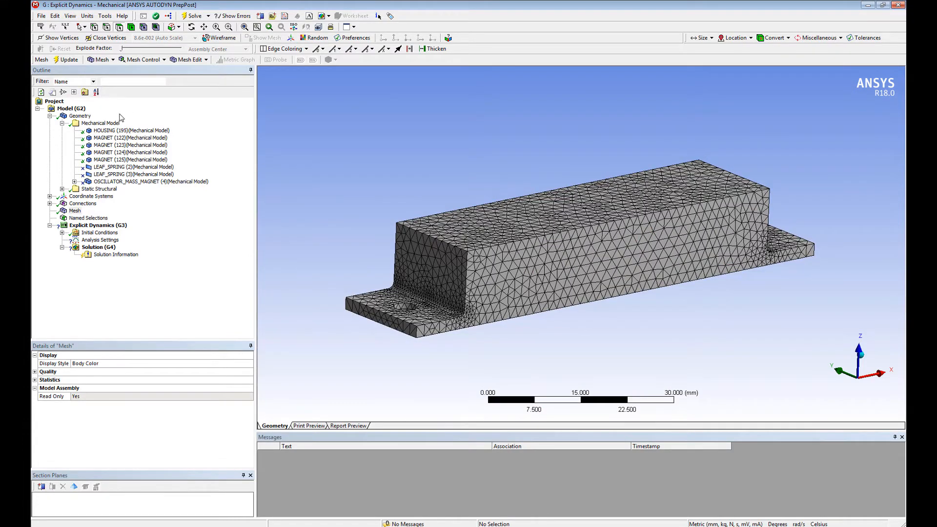
Step: Select the cylindrical face of a housing mounting hole and examine the flange areas of the mesh
left_click(406, 307)
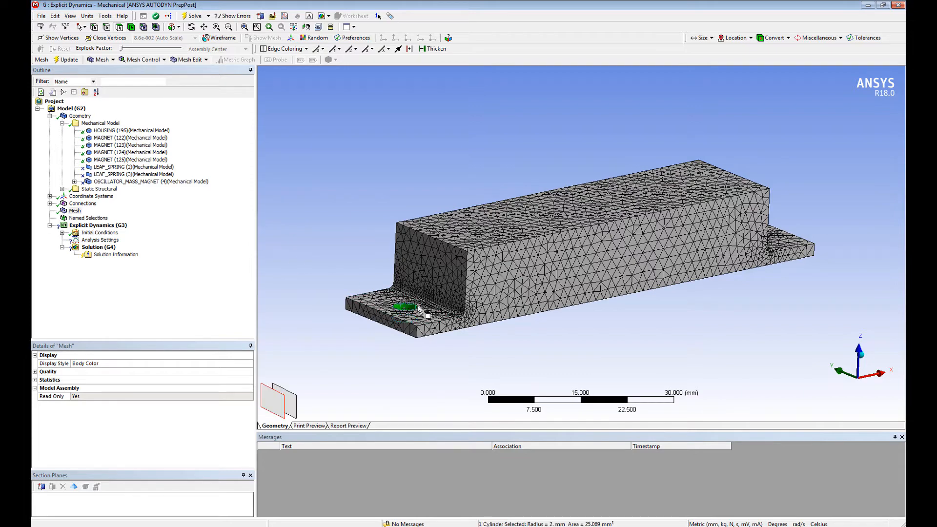
middle_click_drag(542, 293, 733, 237)
left_click(801, 224, "ctrl")
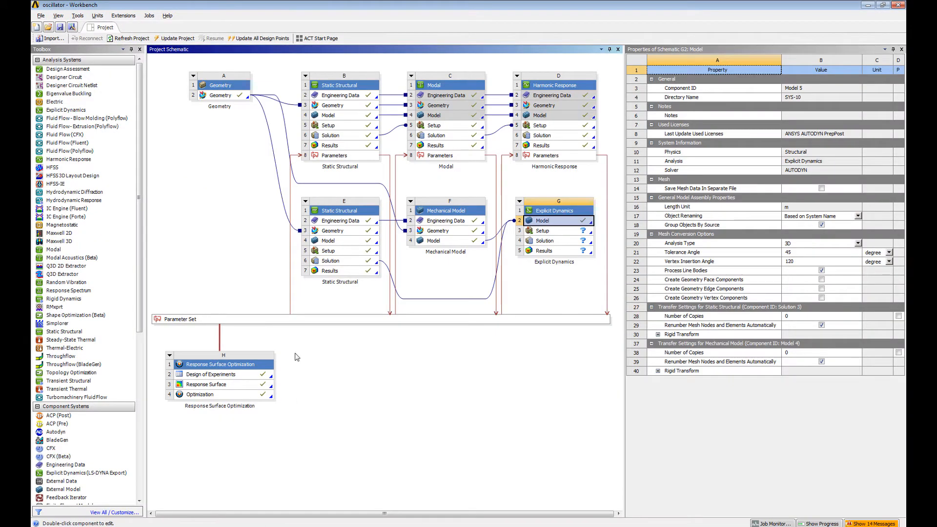
Step: In the Workbench project, duplicate Geometry system A and open the copy's geometry in SpaceClaim
right_click(230, 90)
left_click(267, 117)
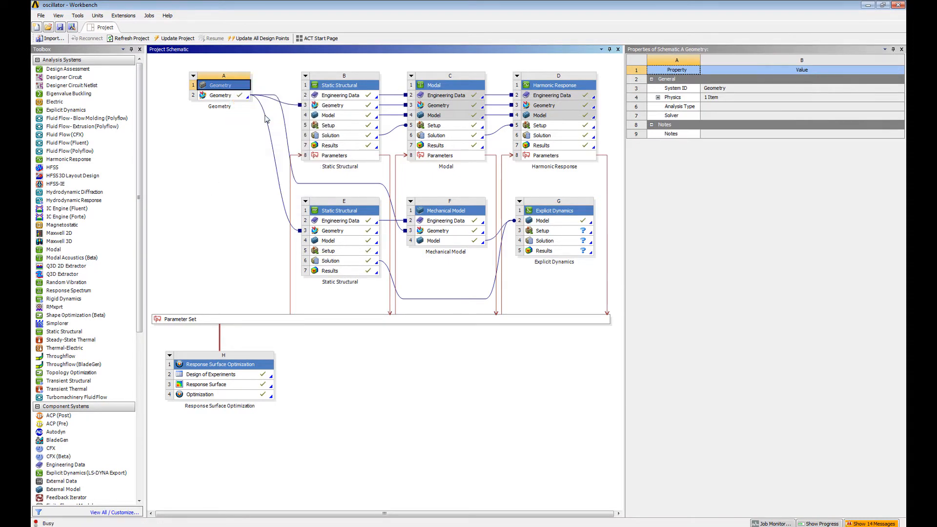
left_click(347, 340)
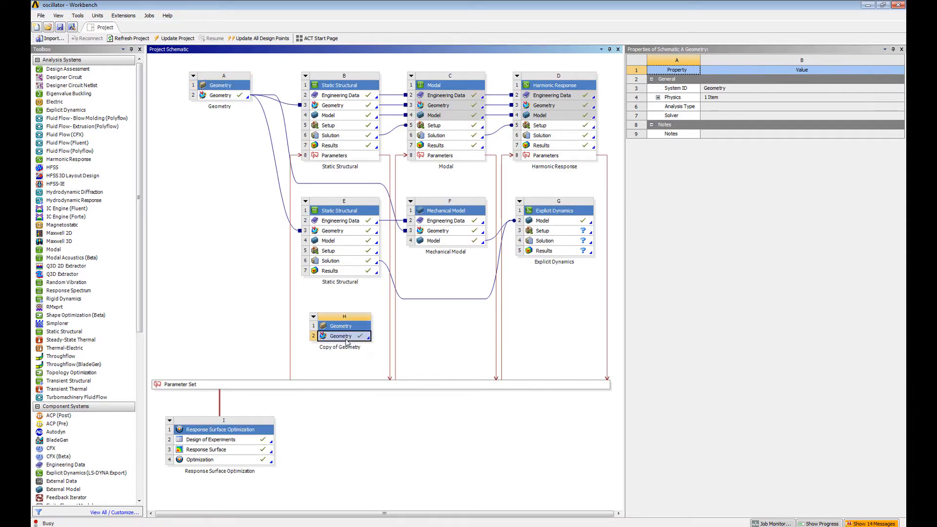
right_click(347, 342)
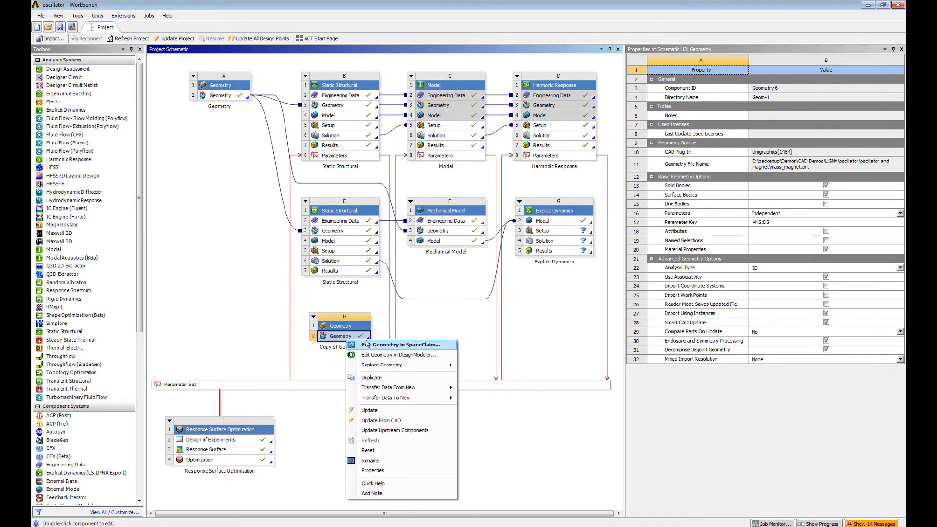
left_click(386, 348)
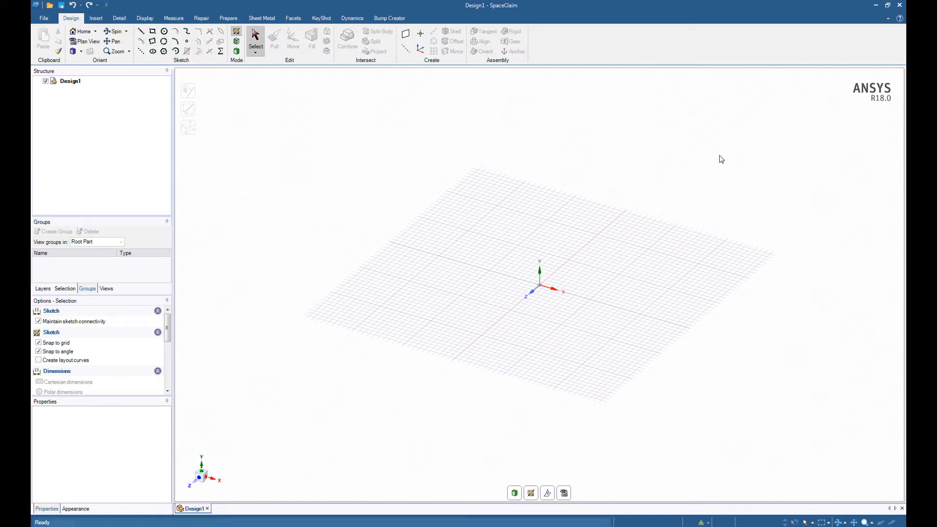
Step: Start a sketch on the flat base face of the housing that contains the two mounting holes
middle_click_drag(511, 230, 373, 263)
left_click(581, 344)
scroll(581, 344, "down", 4)
middle_click_drag(620, 257, 528, 178)
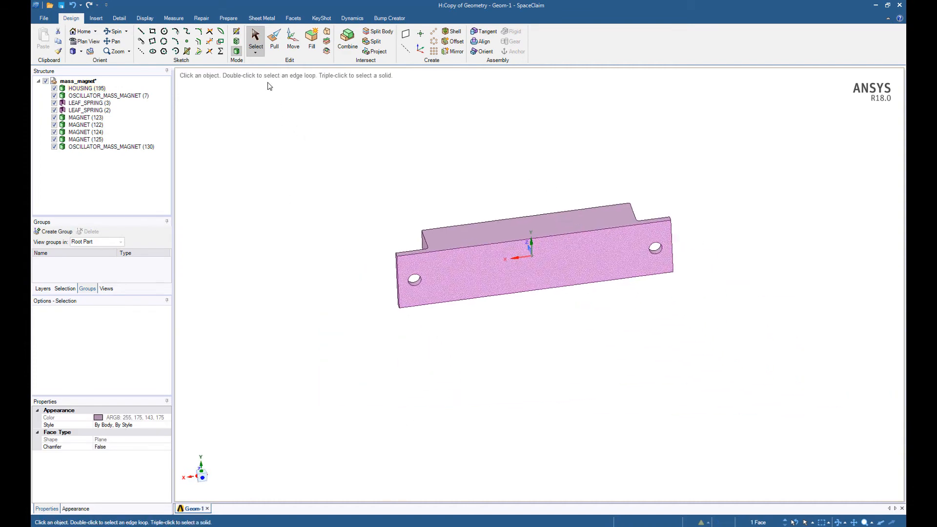
left_click(237, 31)
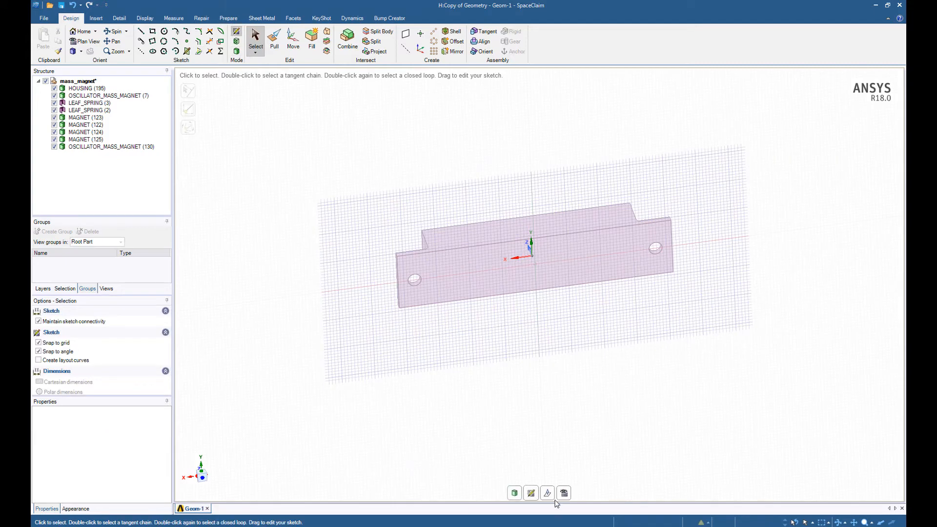
Step: Move the sketch plane along its normal to a short distance below the housing's base
left_click(548, 493)
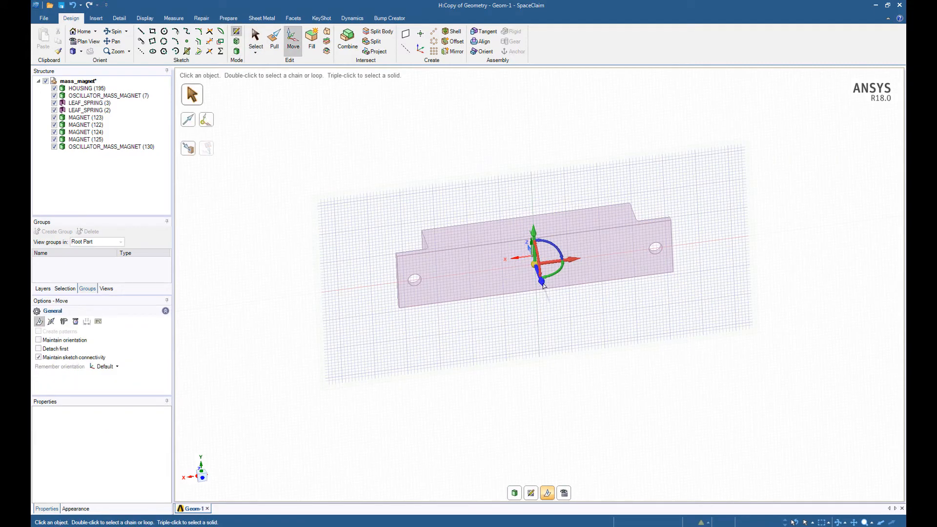
left_click_drag(542, 282, 560, 327)
mouse_move(561, 337)
middle_mouse_down()
mouse_move(570, 431)
mouse_move(571, 418)
middle_mouse_up()
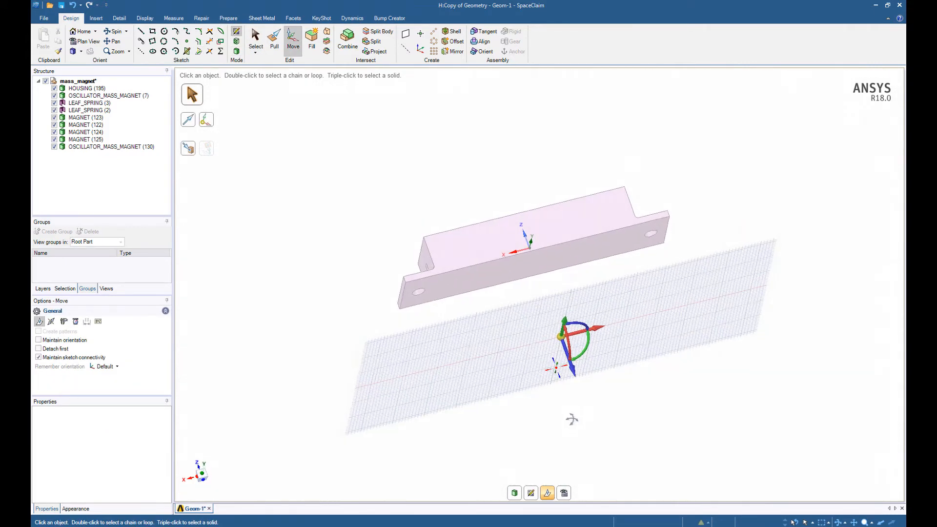
left_click_drag(573, 370, 568, 352)
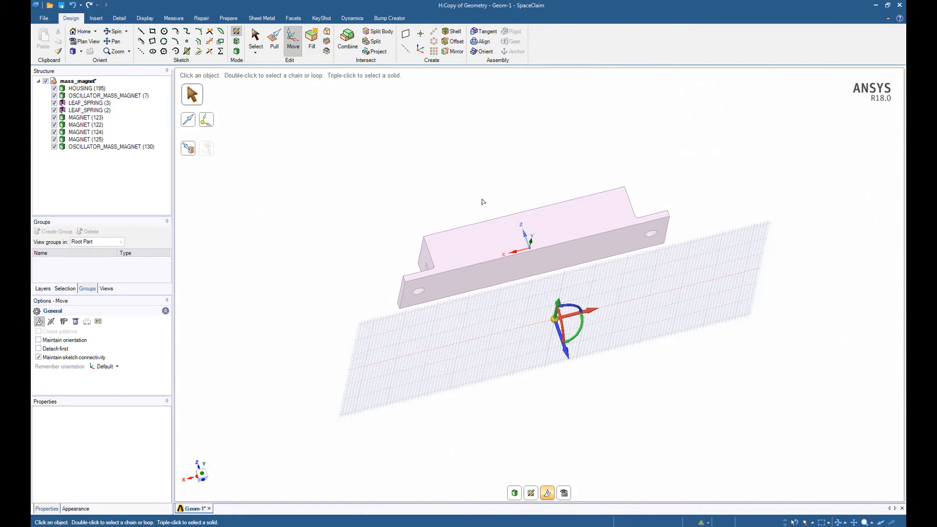
mouse_move(483, 202)
middle_mouse_down()
mouse_move(495, 174)
mouse_move(488, 164)
middle_mouse_up()
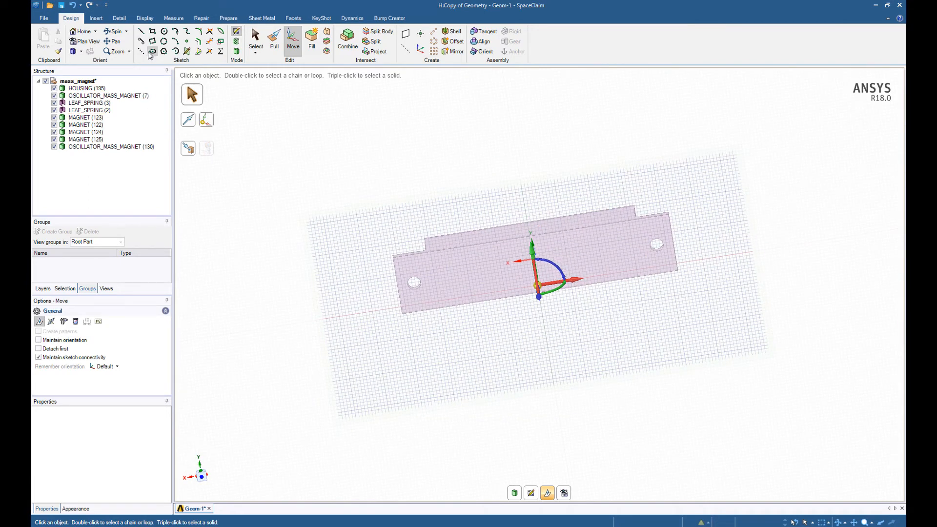
Step: Sketch a 100 mm by 100 mm rectangle defined from its center at the origin, viewing the sketch plane head-on
left_click(153, 32)
left_click(65, 323)
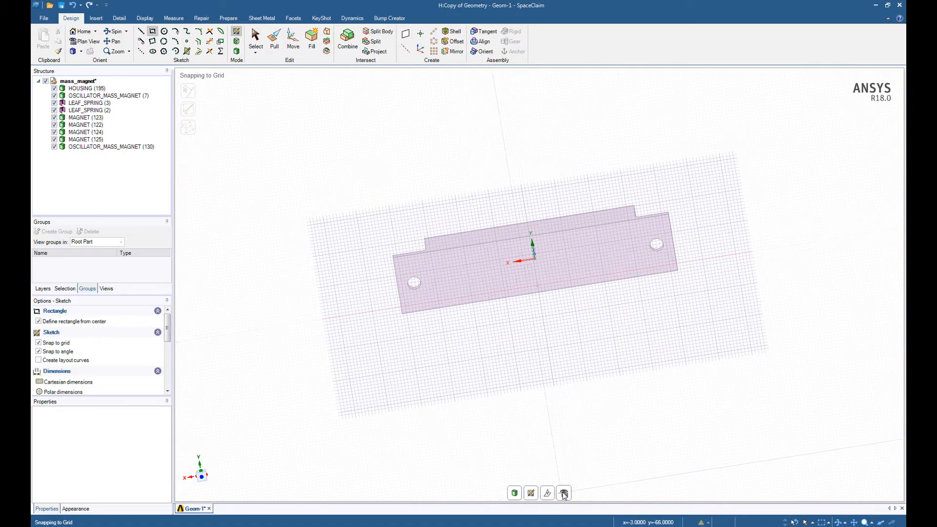
left_click(564, 493)
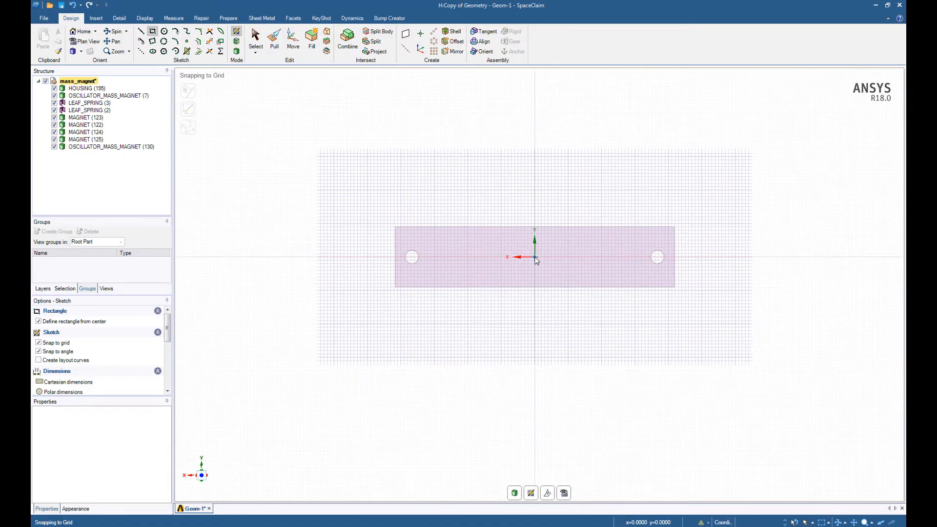
left_click(535, 257)
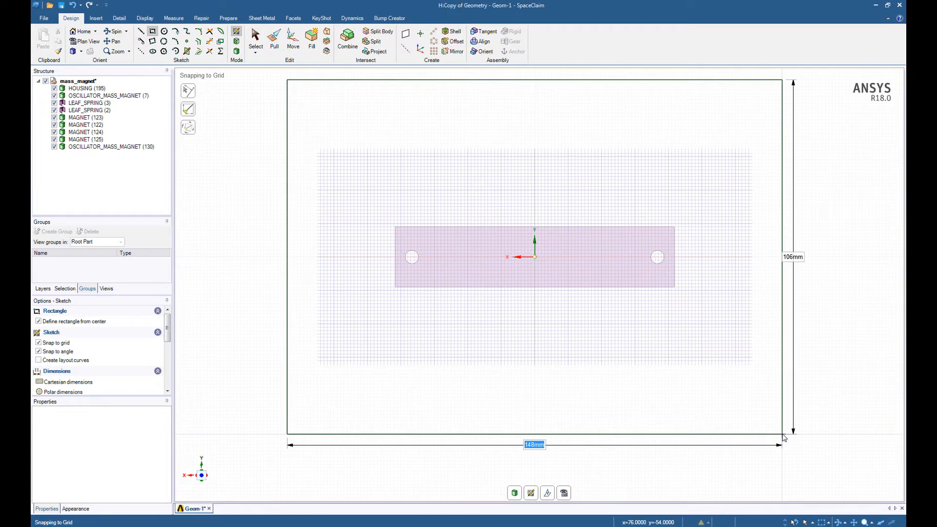
type("100")
key("Tab")
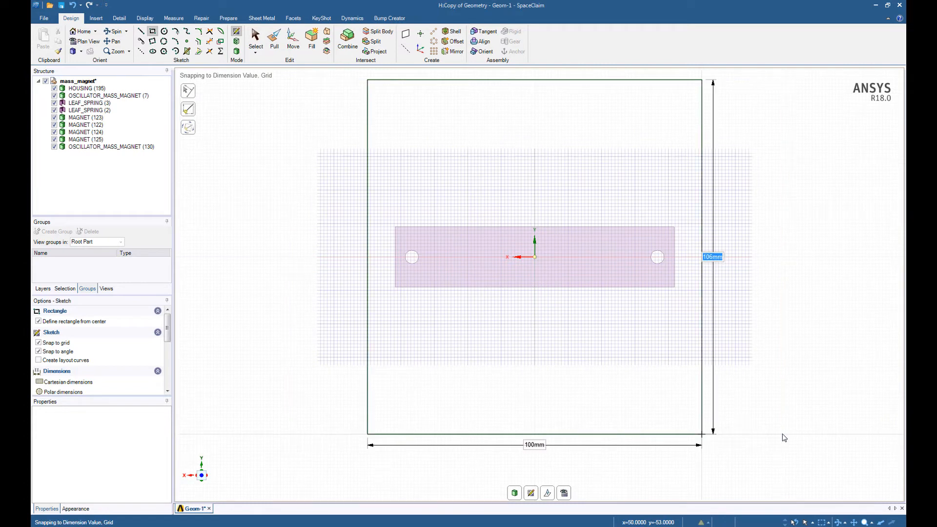
type("100")
key("Return")
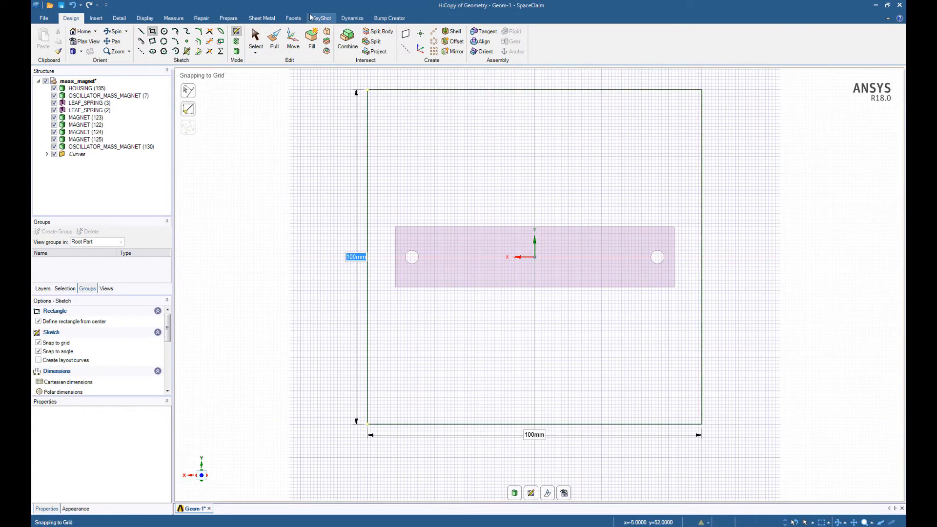
Step: Pull the square surface 100 mm away from the housing to form a solid block
key("p")
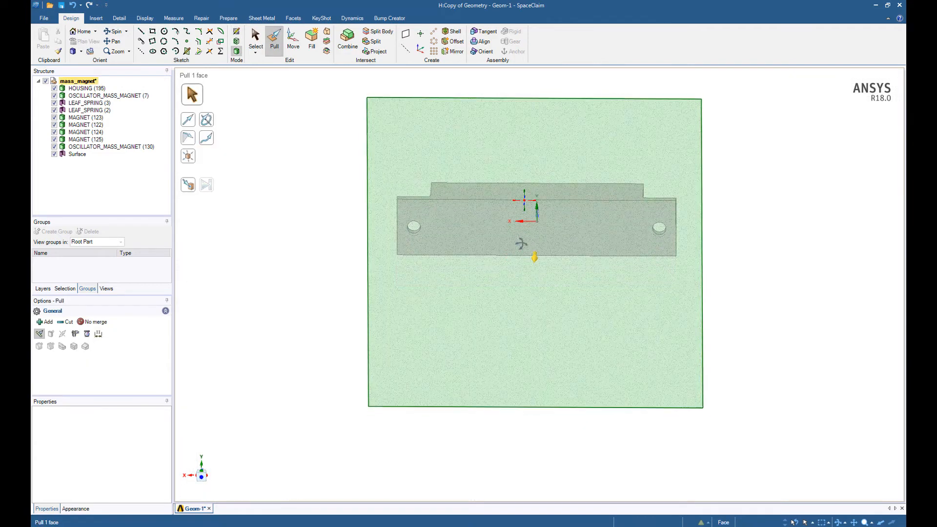
left_click(439, 228)
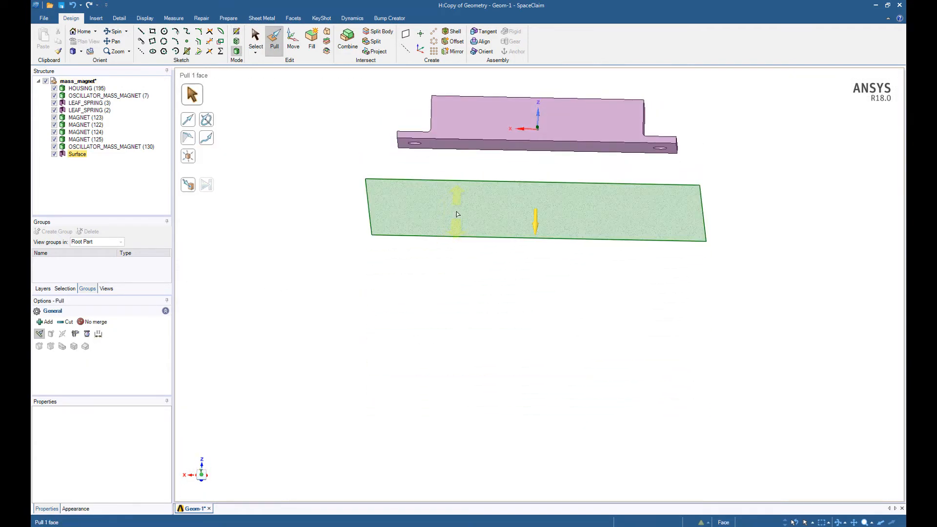
type("100")
key("Return")
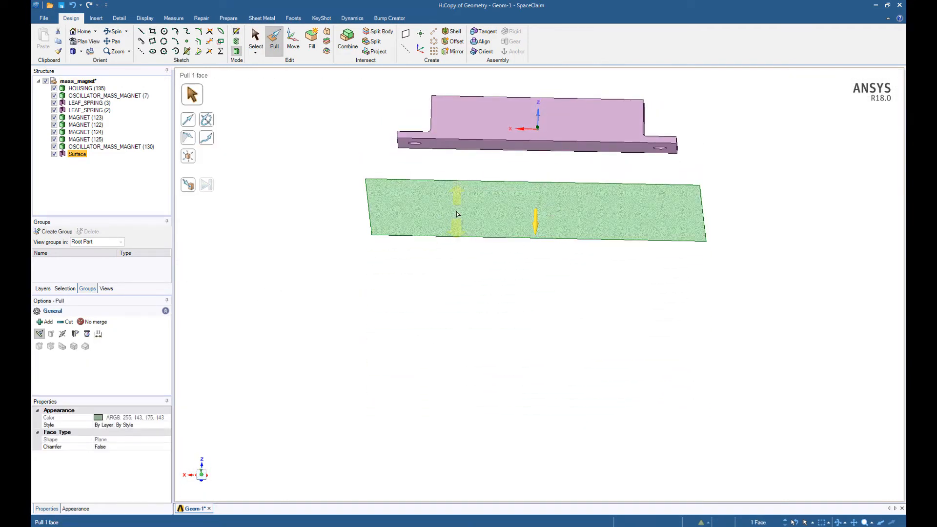
left_click(351, 381)
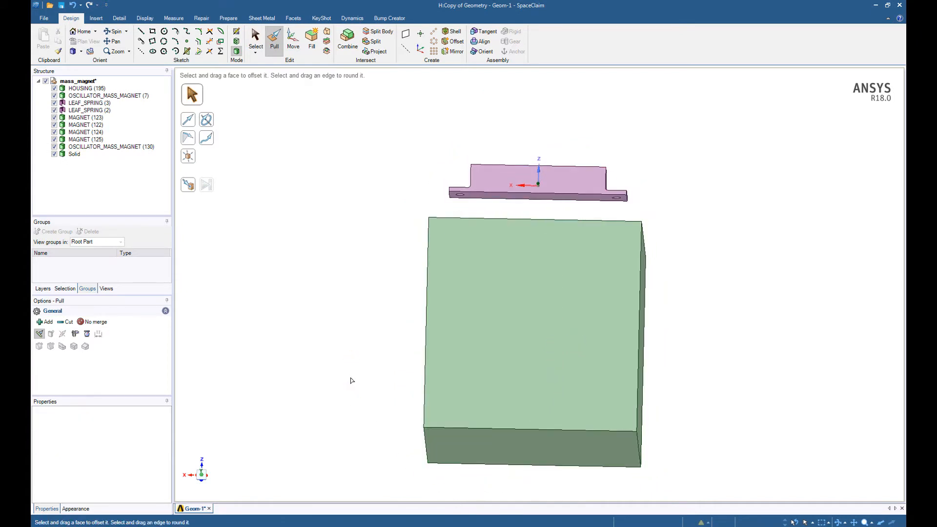
Step: Inspect the new block's faces and its position below the housing from several angles
middle_click_drag(352, 381, 456, 388)
left_click(507, 281)
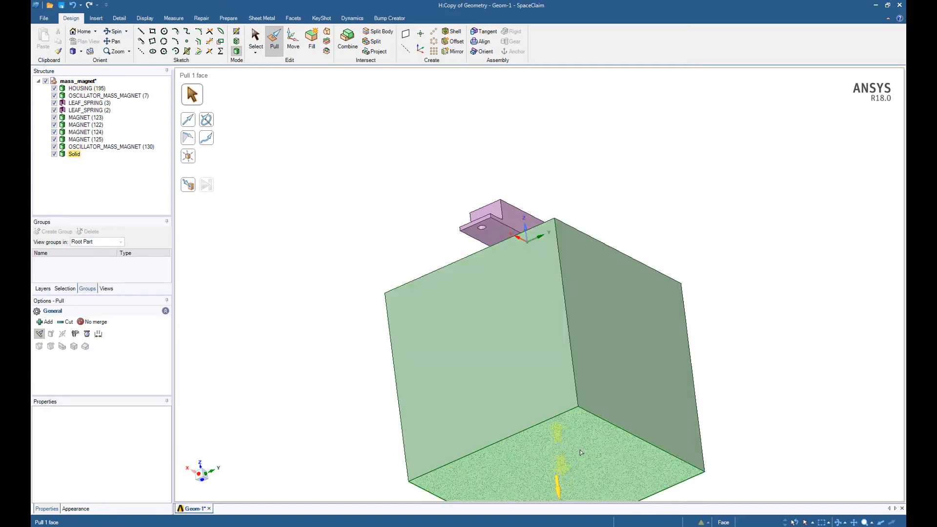
middle_click_drag(558, 472, 700, 291)
left_click(700, 291)
left_click(590, 296)
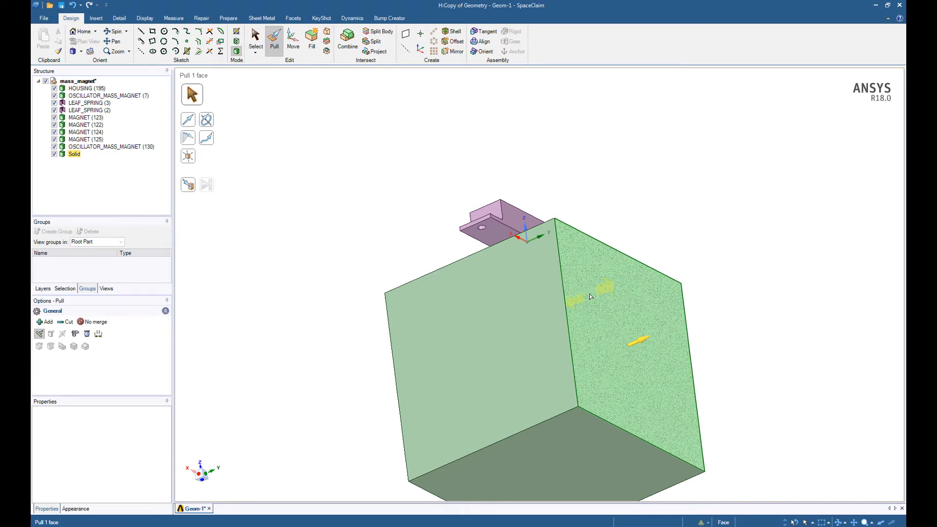
left_click(682, 159)
middle_click_drag(682, 159, 615, 211)
left_click(614, 211)
left_click(726, 257)
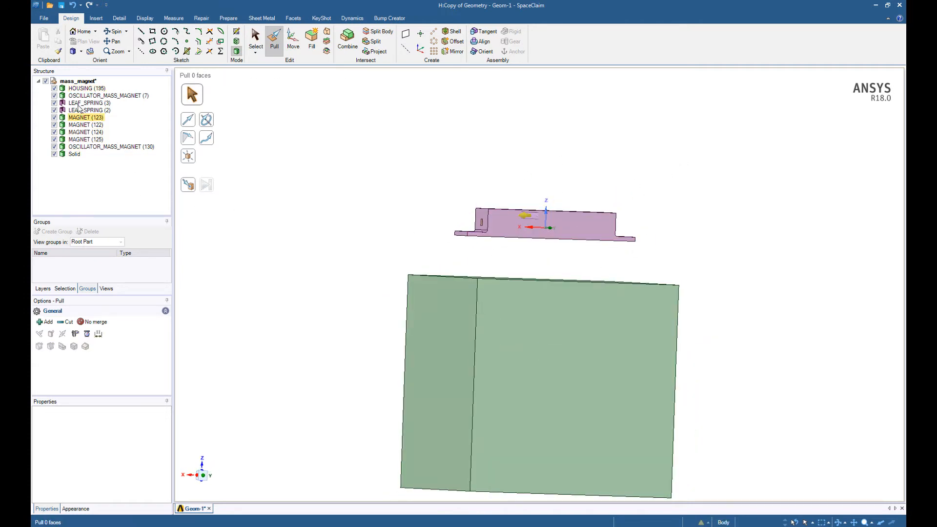
Step: Delete all bodies from HOUSING (195) through OSCILLATOR_MASS_MAGNET (130), keeping only the new solid, and save the geometry
left_click(83, 89)
left_click(85, 147, "shift")
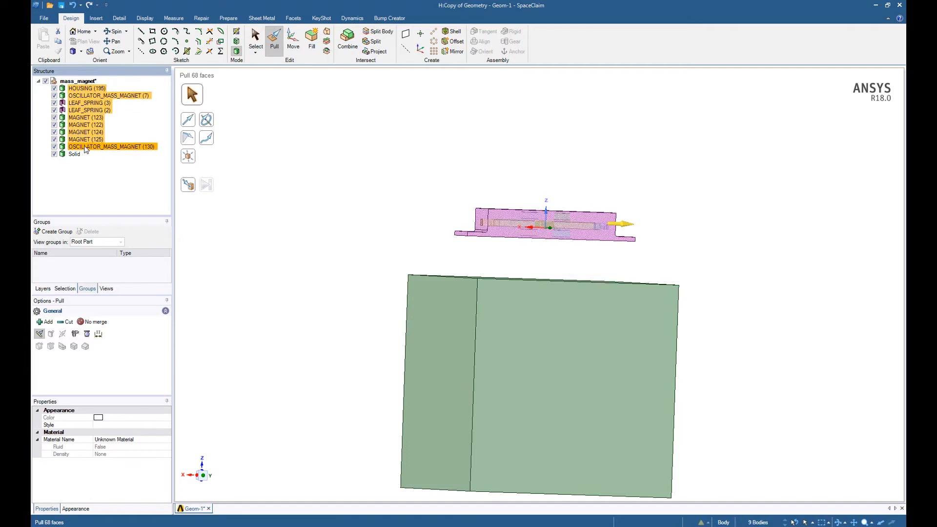
key("Delete")
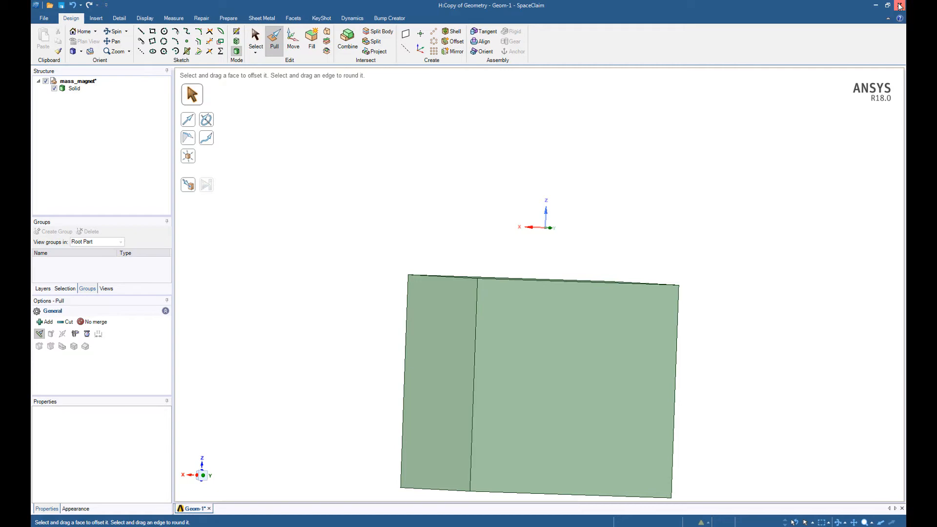
key("ctrl+s")
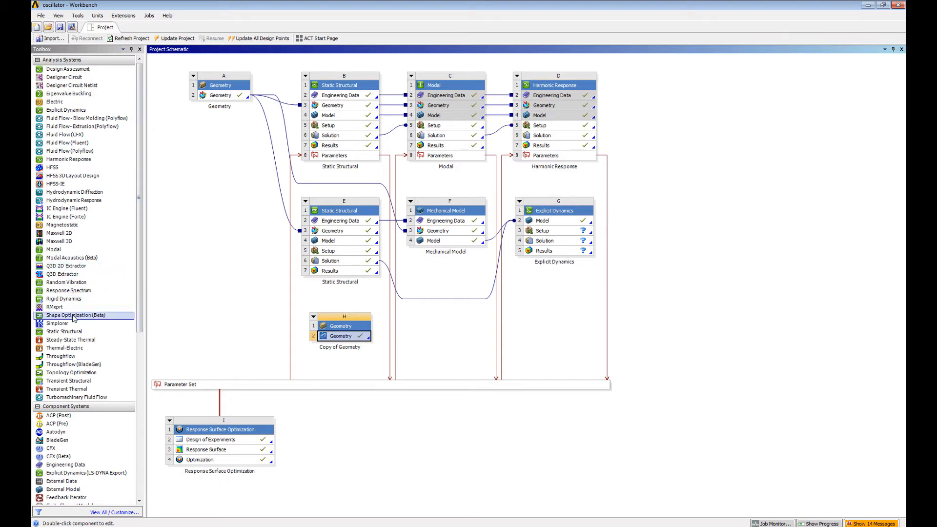
Step: In the Workbench project, add a Mechanical Model system linked to Copy of Geometry and open its model in Mechanical
left_click_drag(139, 334, 143, 415)
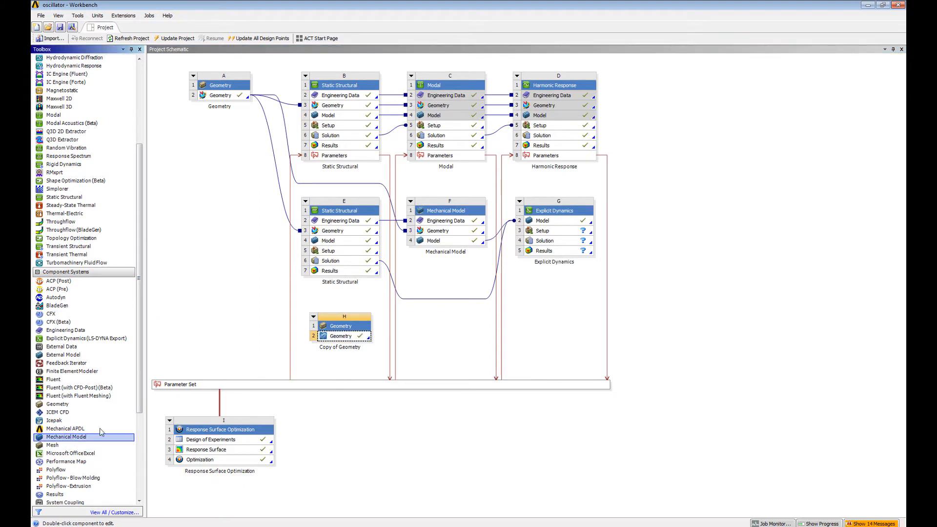
left_click_drag(100, 436, 463, 349)
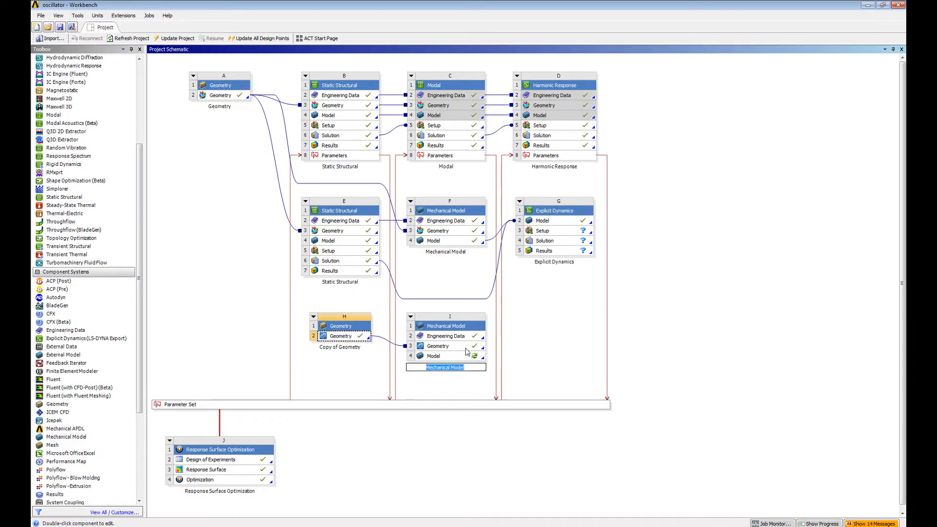
double_click(453, 357)
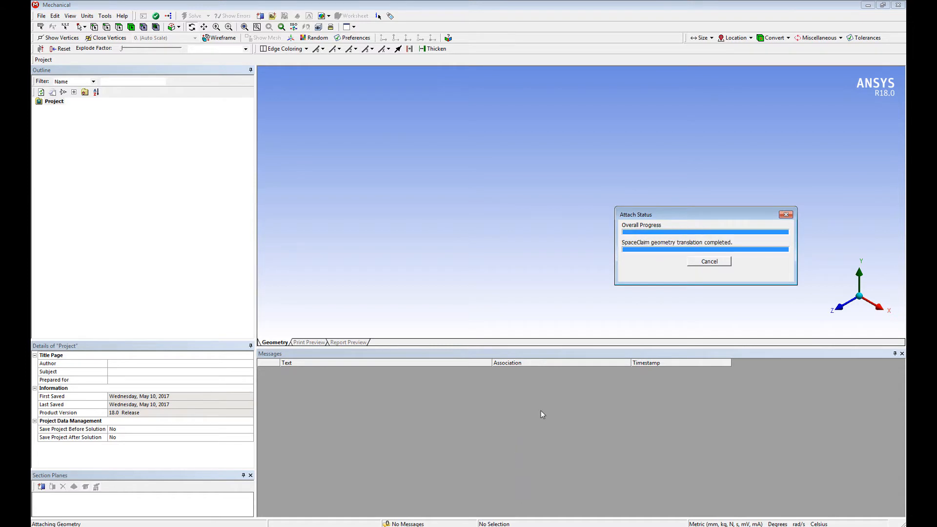
Step: Set the mesh's Element Midside Nodes option to Dropped
left_click(75, 131)
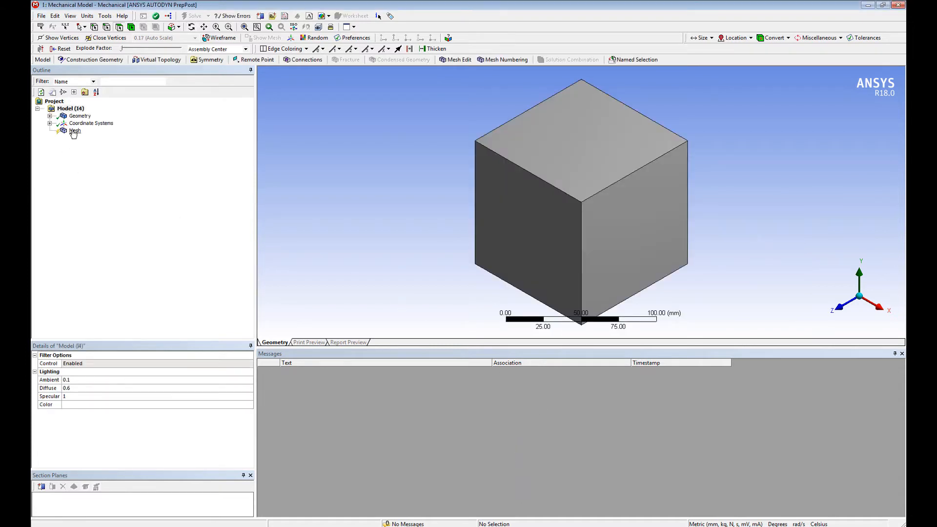
left_click(129, 397)
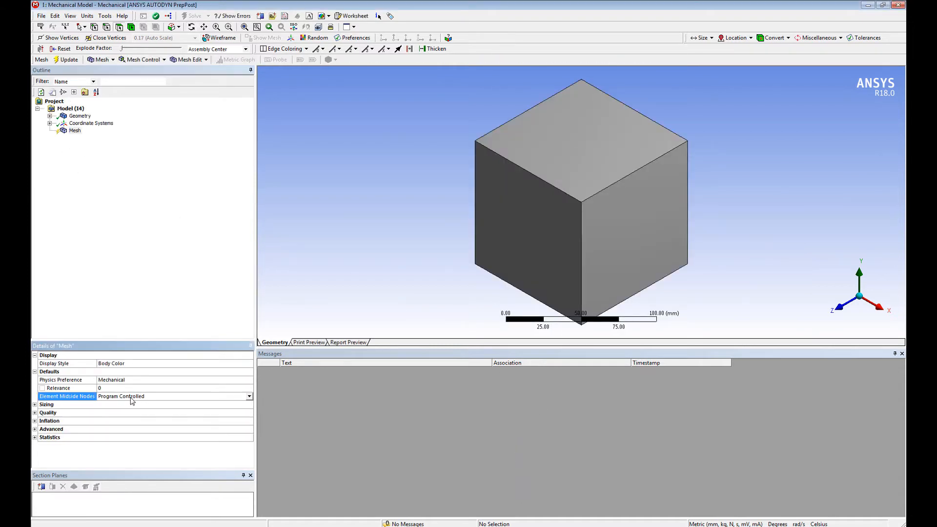
left_click(249, 397)
left_click(225, 409)
Step: Add a body sizing with a 50 mm element size to the cube and generate the mesh
left_click(583, 223)
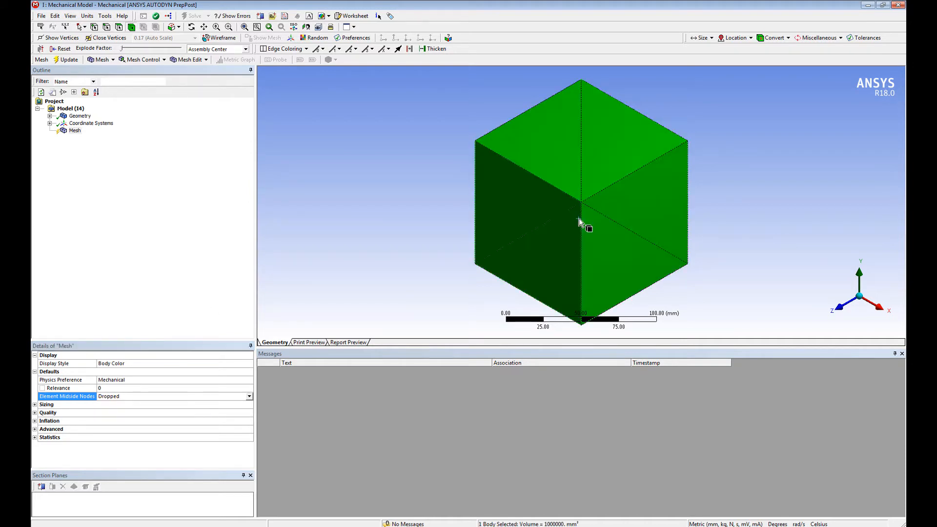
right_click(580, 219)
mouse_move(600, 226)
left_click(732, 237)
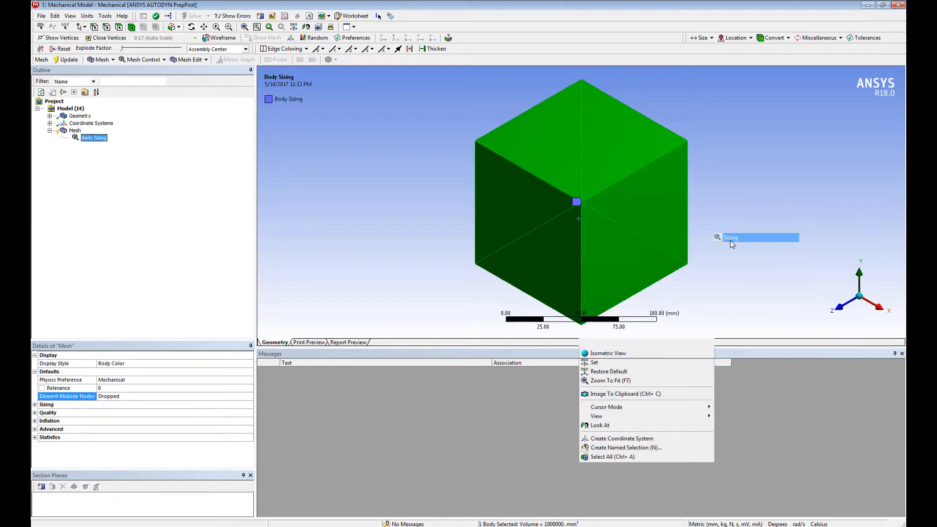
left_click(206, 404)
type("50")
key("Return")
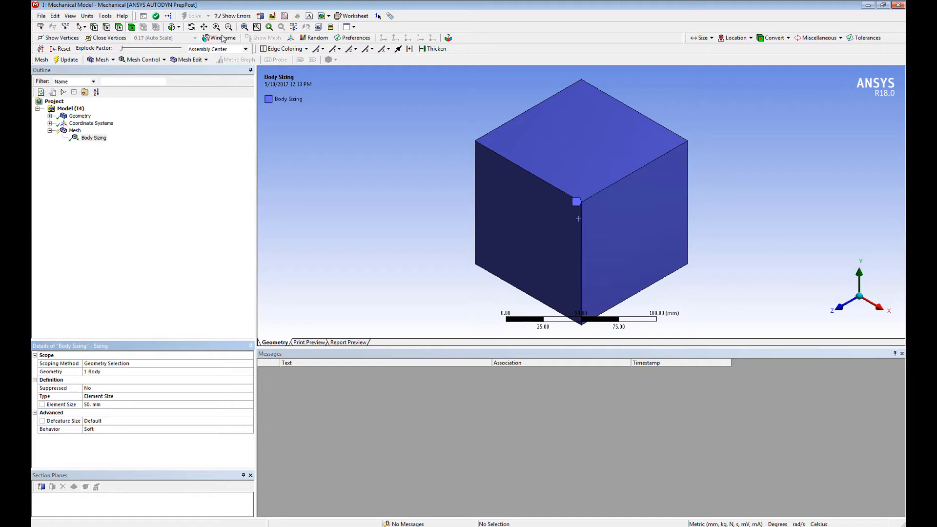
right_click(74, 131)
left_click(116, 157)
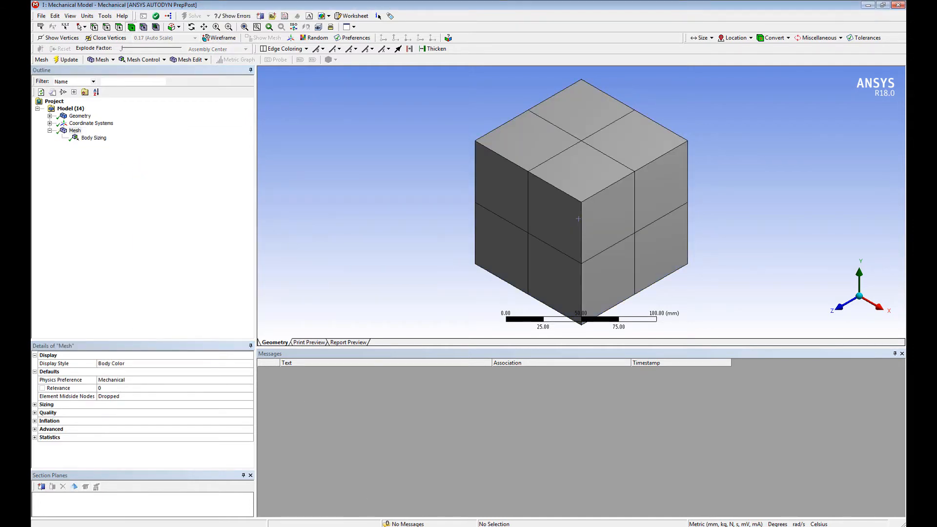
Step: In Workbench, set Structural Steel's density to 78500 kg m^-3 in system I's Engineering Data and return to the project schematic
left_click(382, 526)
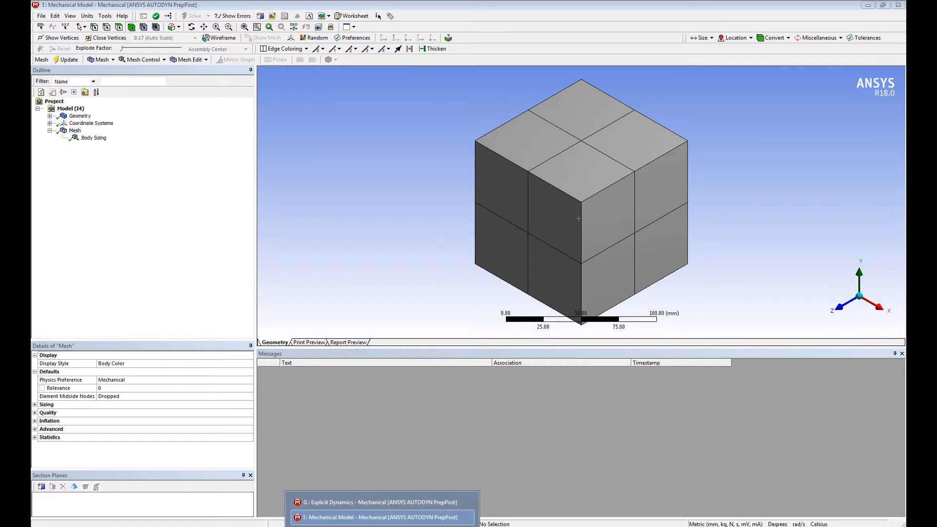
left_click(354, 526)
double_click(444, 336)
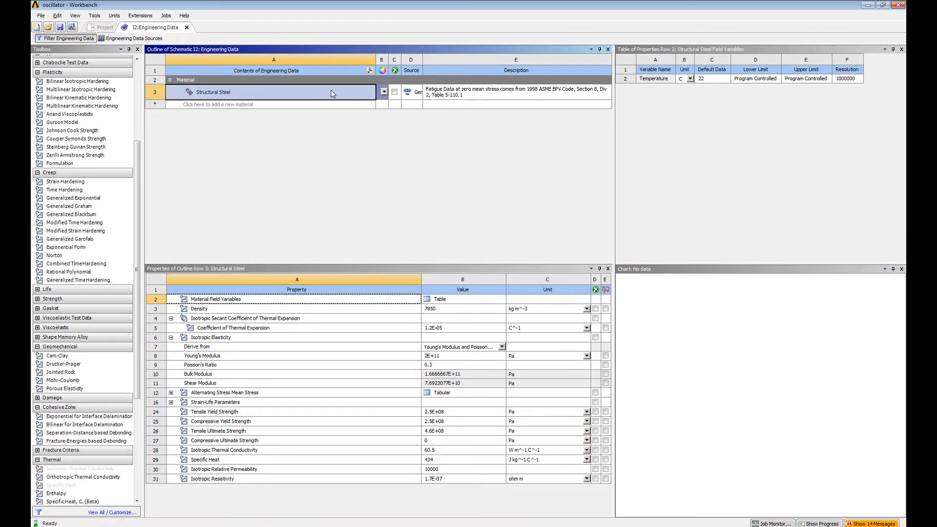
left_click(439, 313)
left_click(451, 310)
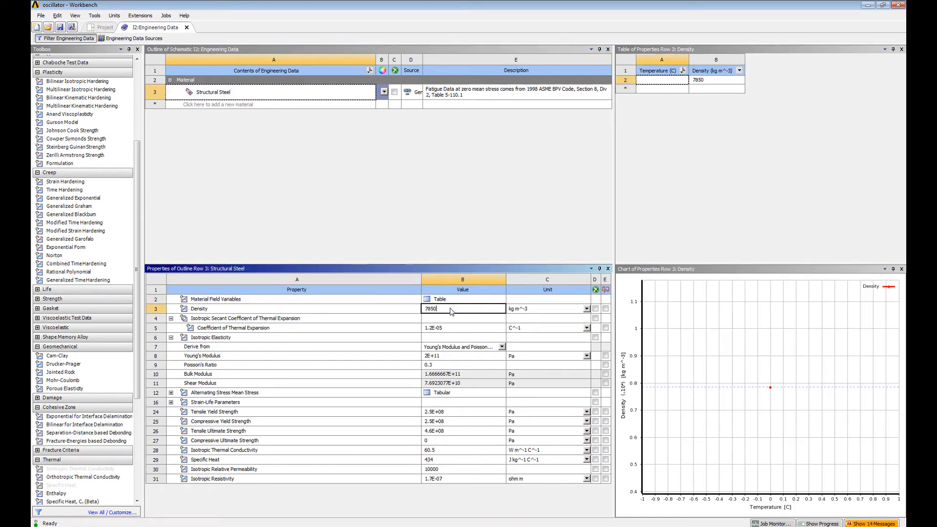
key("Return")
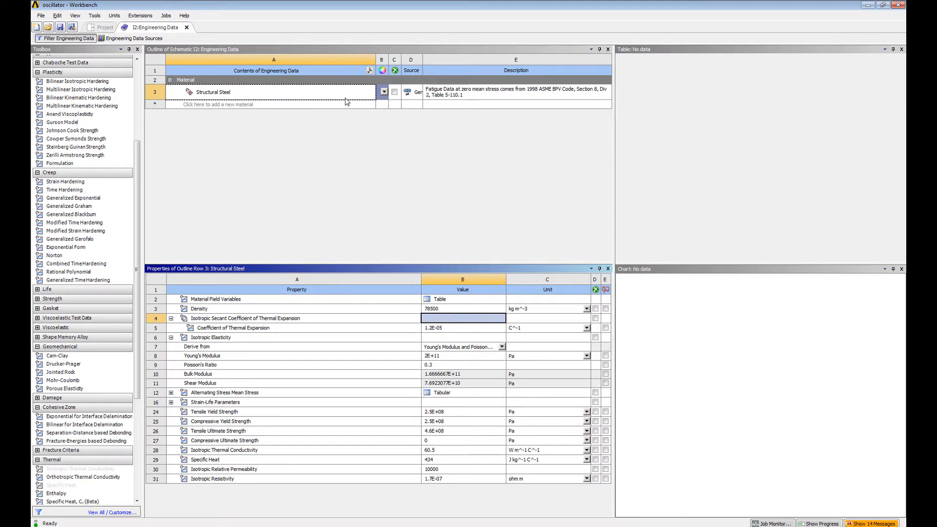
left_click(186, 27)
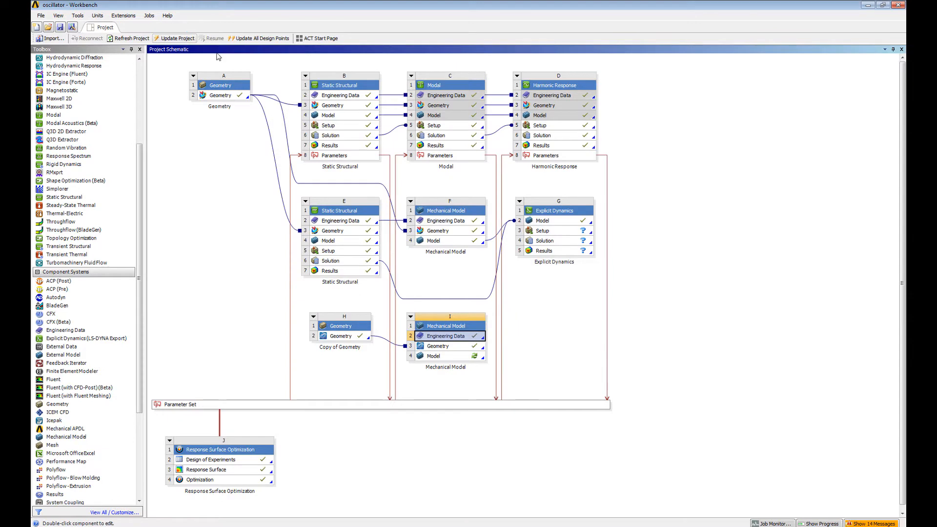
Step: Link system I's Model to the Explicit Dynamics Model in the project schematic and update system I's Model
left_click(466, 358)
right_click(456, 360)
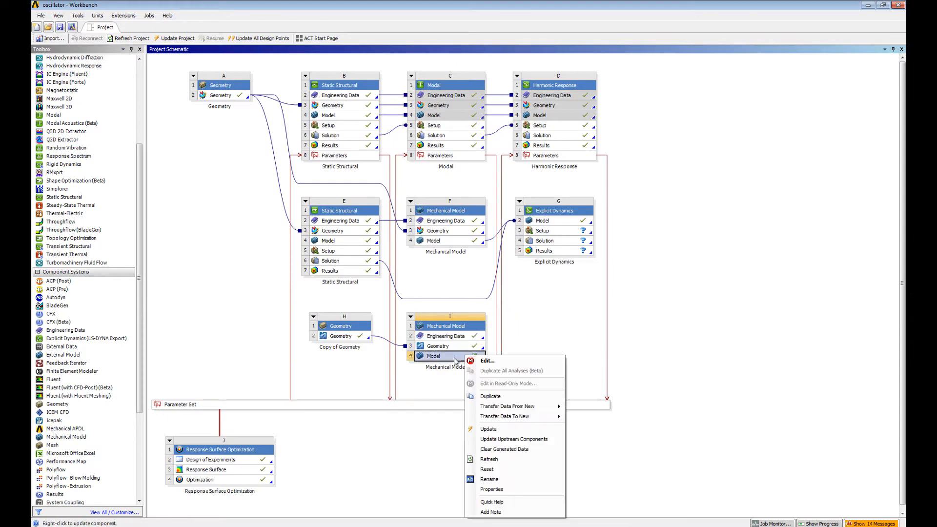
key("Escape")
left_click_drag(457, 360, 559, 225)
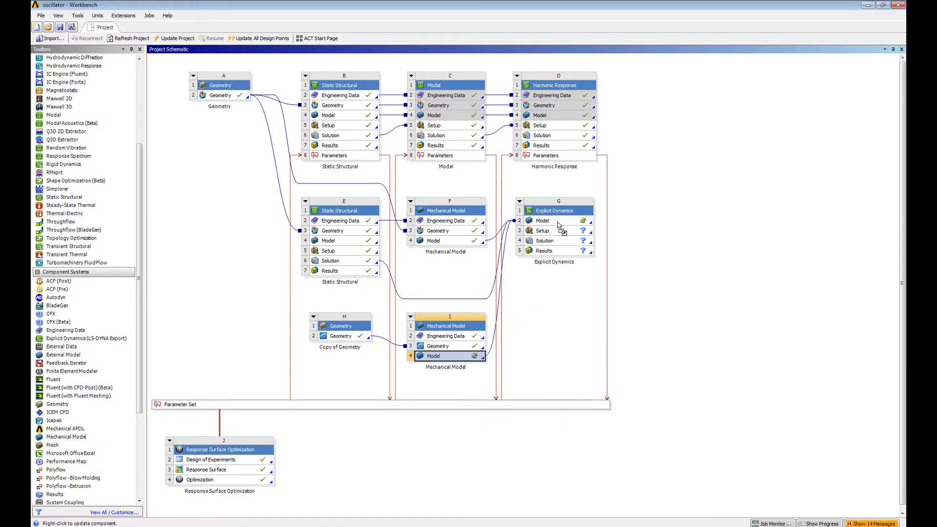
right_click(466, 366)
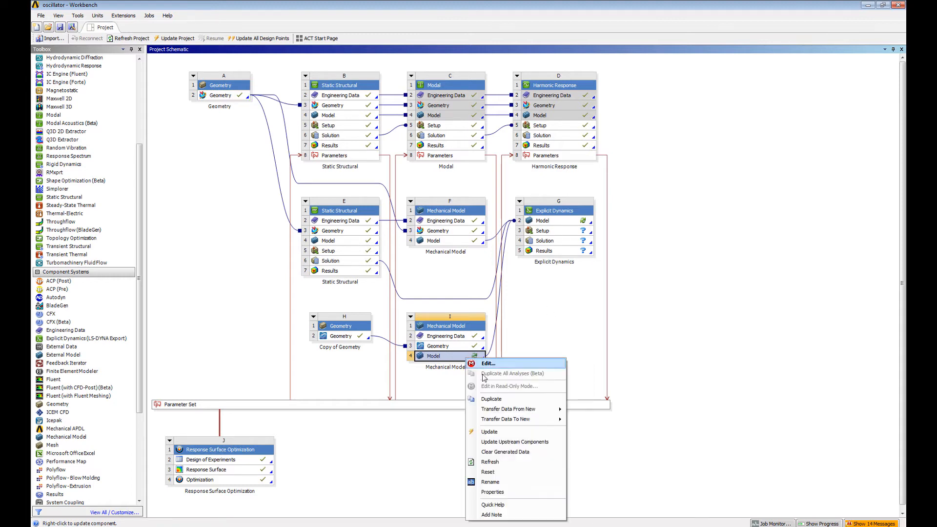
left_click(509, 431)
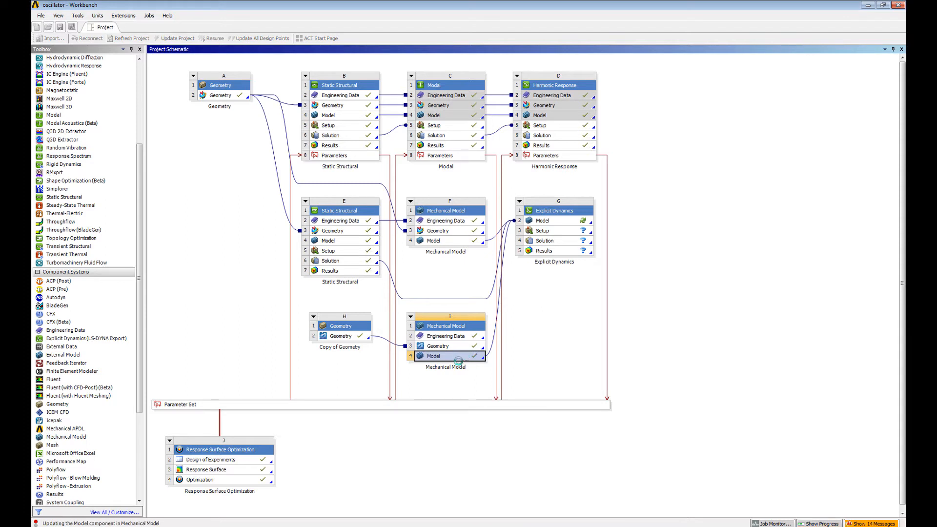
Step: Open the Explicit Dynamics model in Mechanical and read in the changed upstream data
double_click(556, 222)
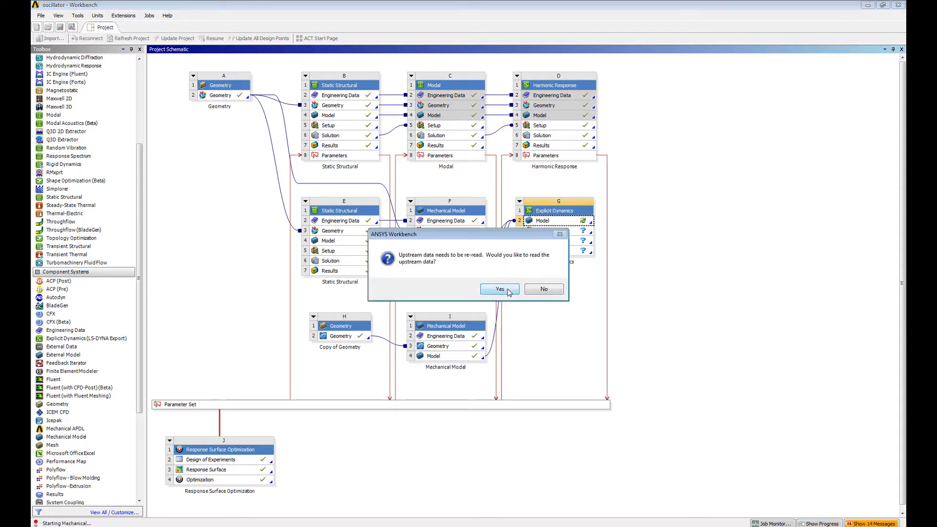
left_click(507, 292)
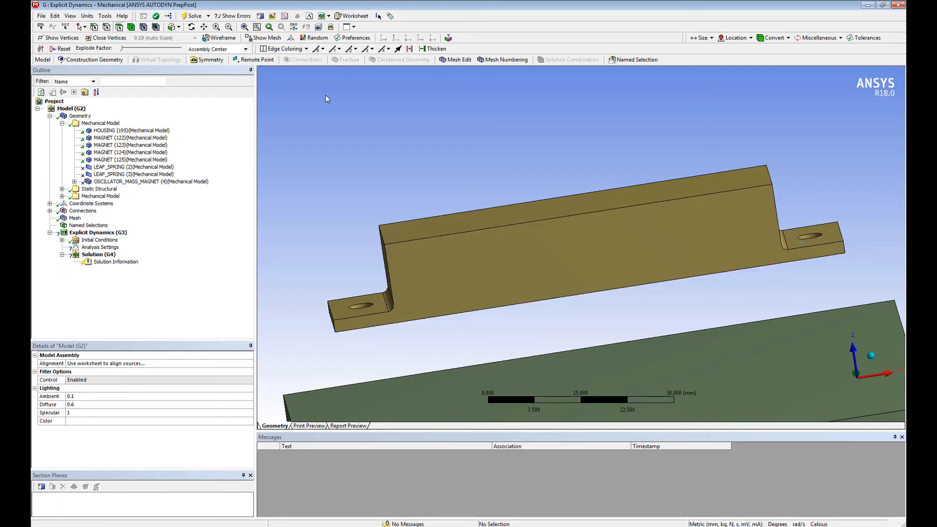
Step: Examine the block body in the newly transferred Mechanical Model group, including its material, volume and mass
left_click(89, 197)
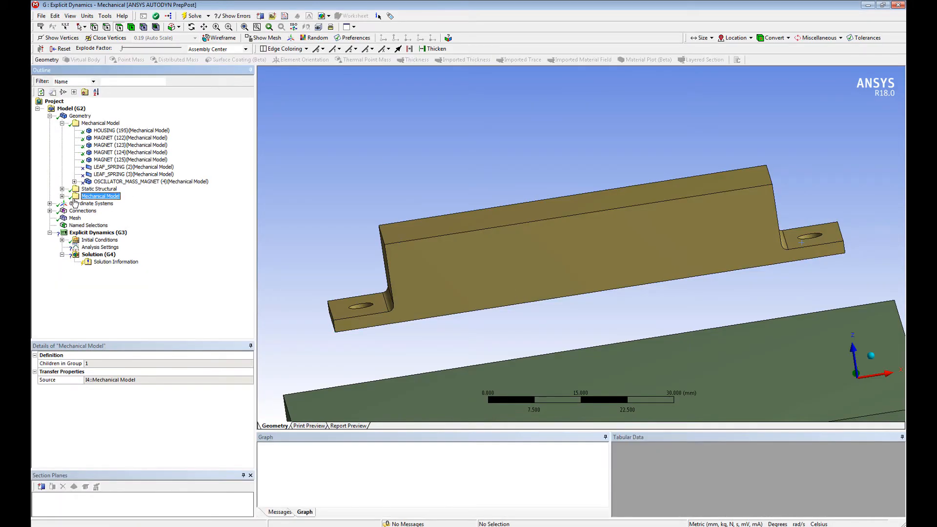
scroll(500, 270, "down", 2)
left_click(473, 267)
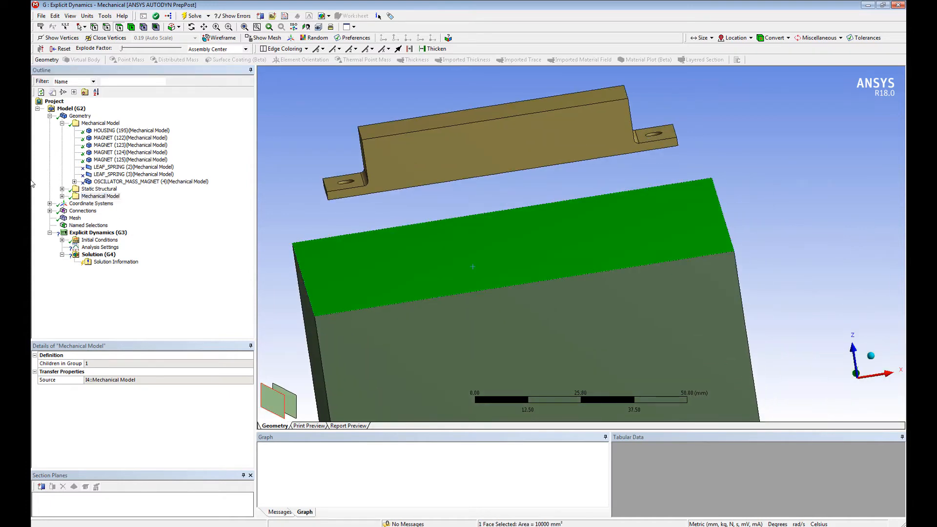
left_click(62, 197)
left_click(117, 204)
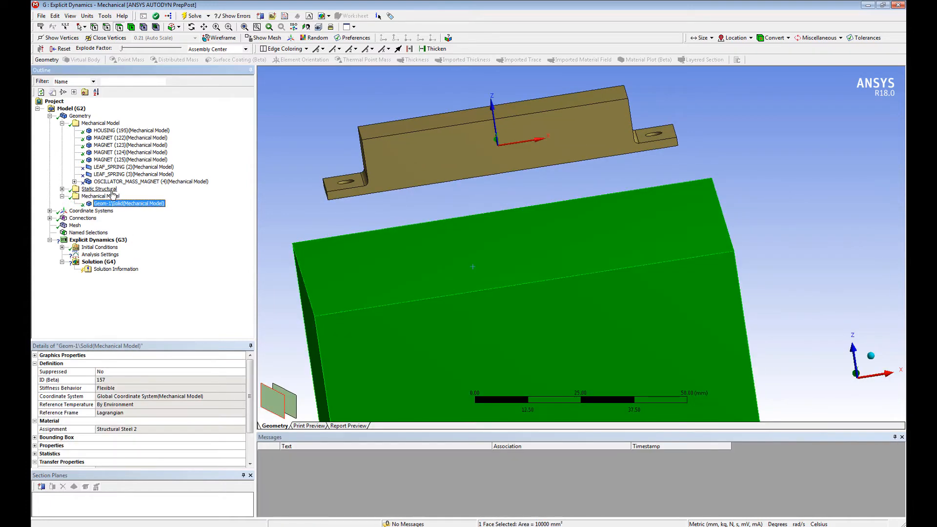
mouse_move(446, 253)
middle_mouse_down()
mouse_move(469, 195)
mouse_move(452, 247)
middle_mouse_up()
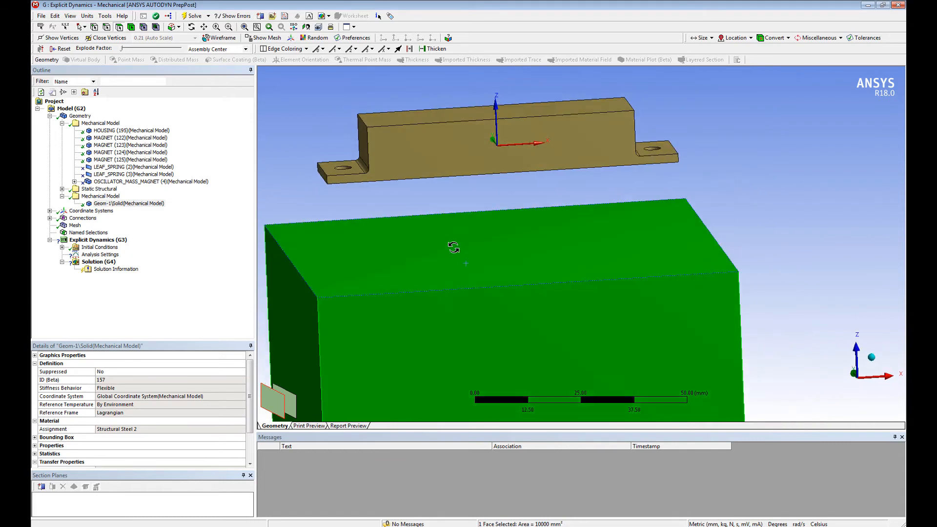
middle_click_drag(464, 195, 478, 147, "ctrl")
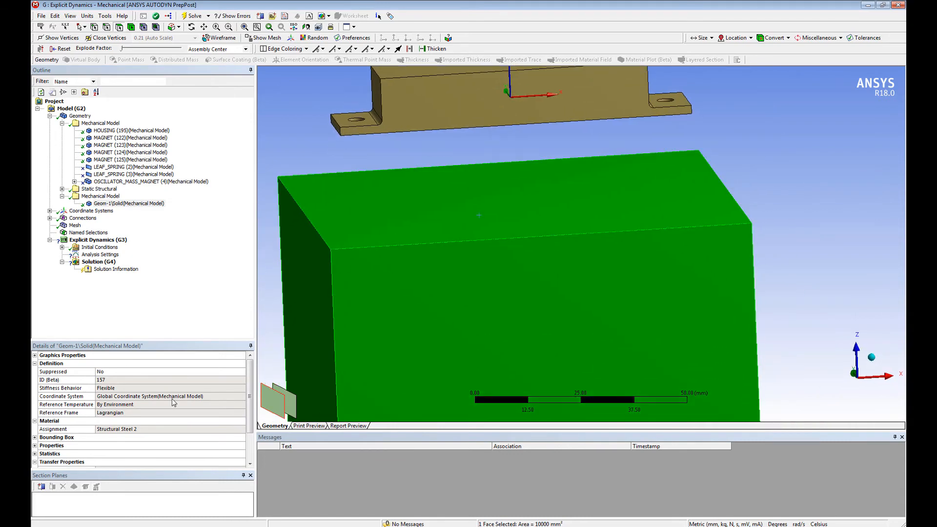
left_click(34, 446)
scroll(90, 427, "down", 1)
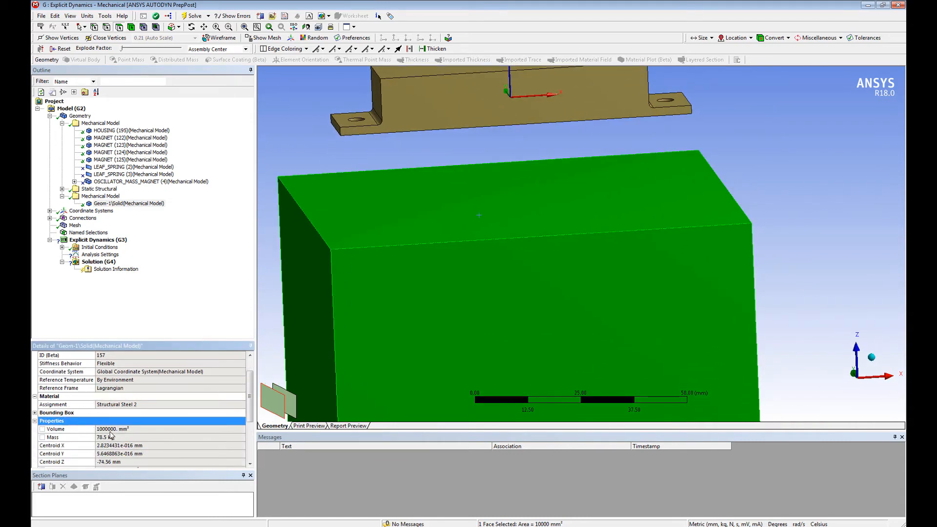
left_click(99, 439)
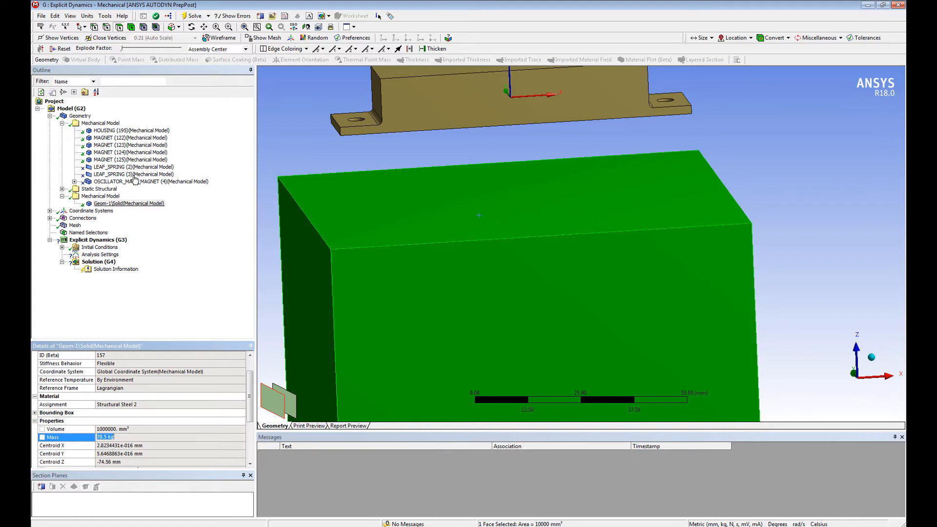
Step: Review which bodies come from each Mechanical Model and Static Structural source group, including the oscillator magnets, leaf springs and block
left_click(99, 123)
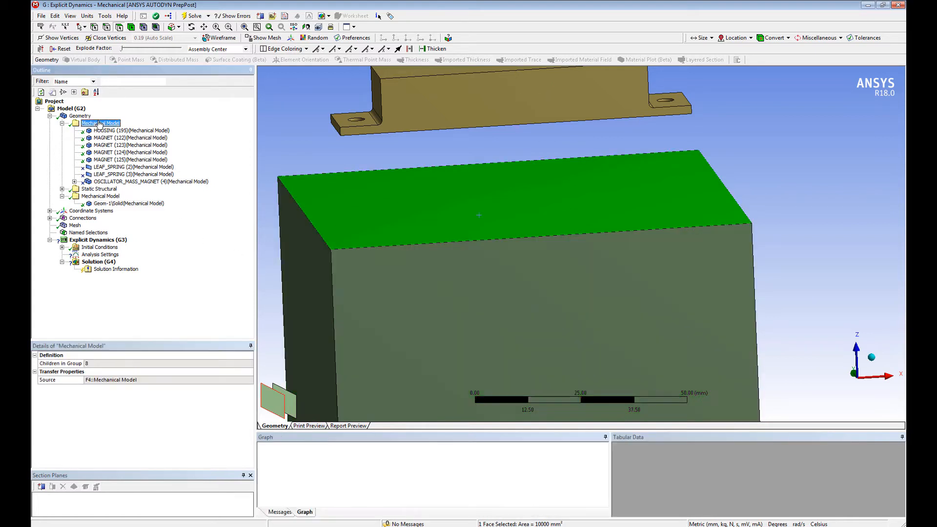
left_click(88, 190)
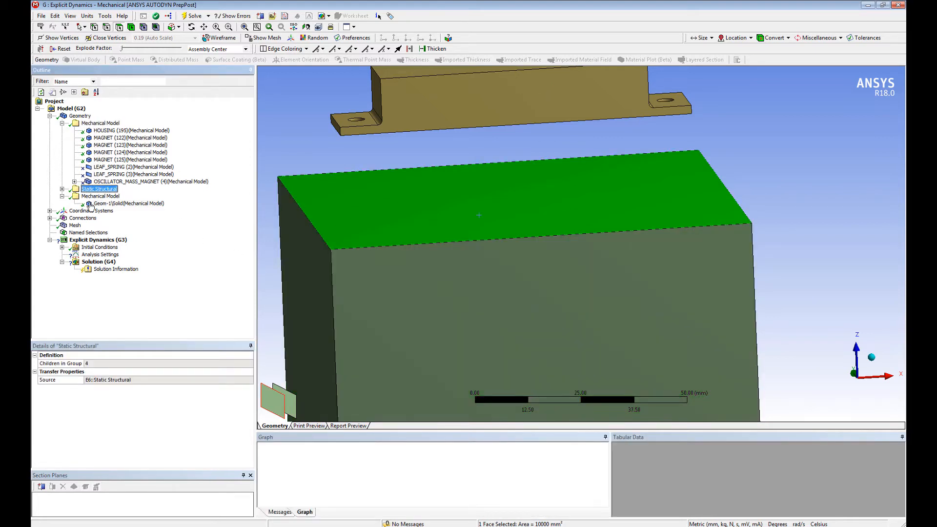
left_click(62, 189)
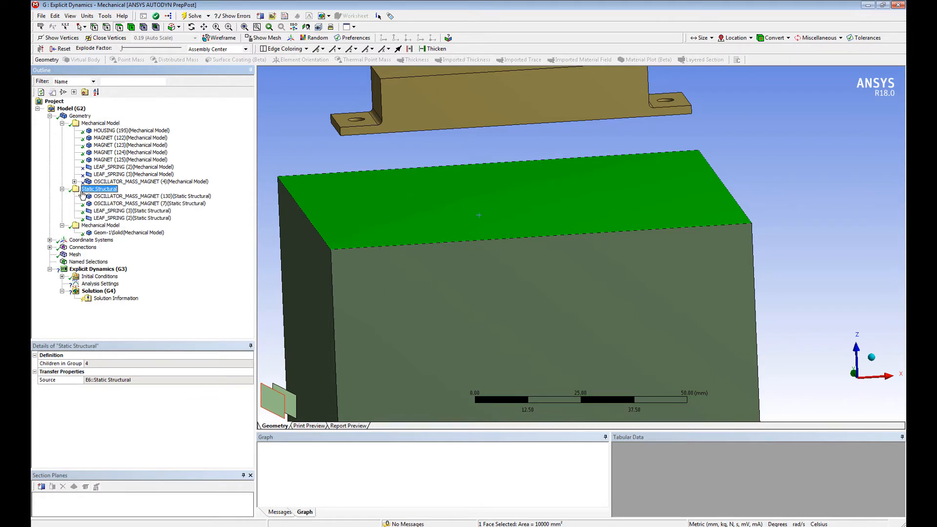
left_click(112, 197)
left_click(110, 219, "shift")
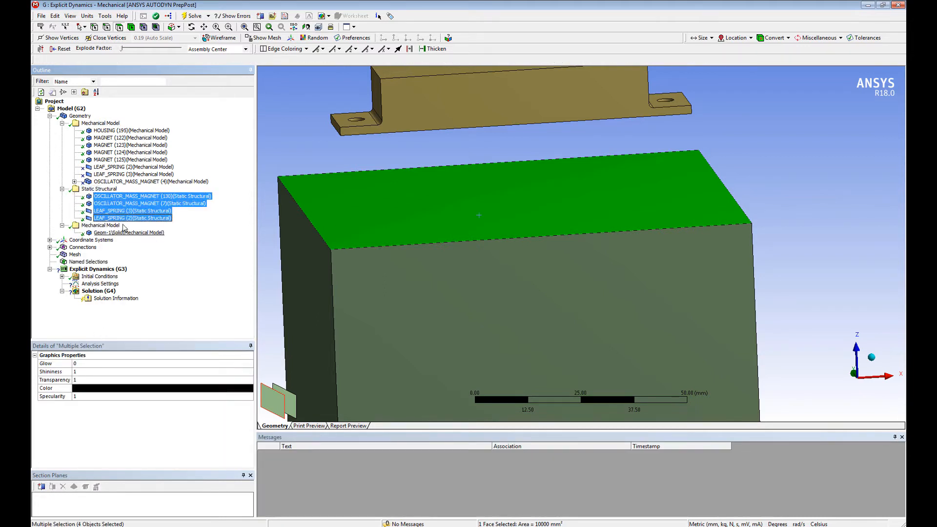
left_click(126, 203)
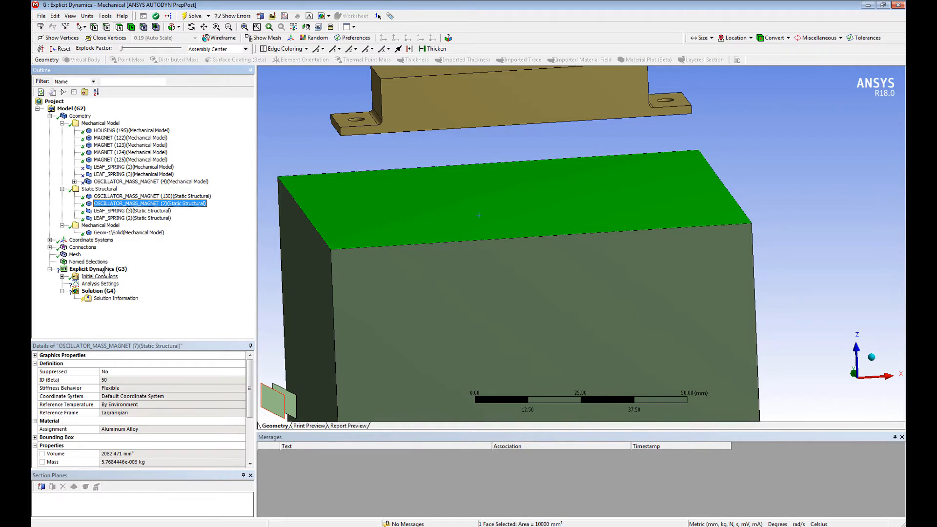
left_click(129, 233)
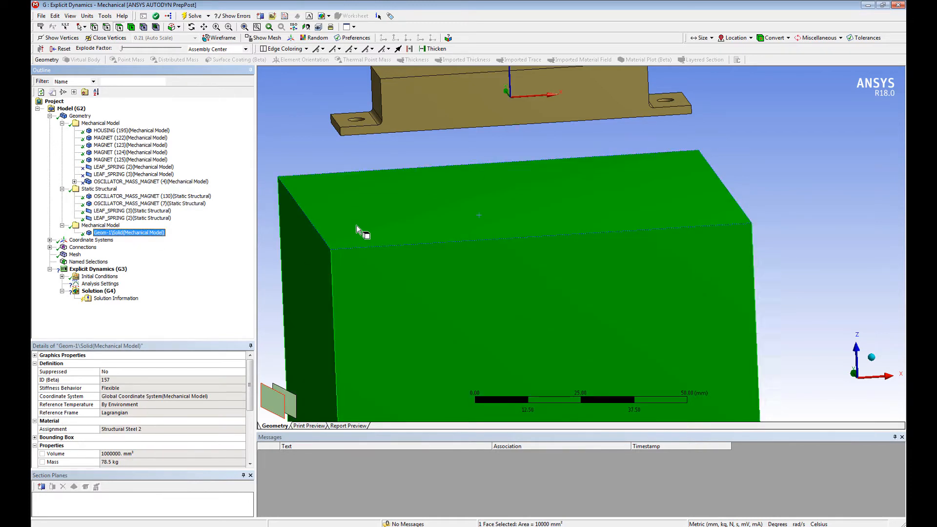
scroll(427, 280, "down", 2)
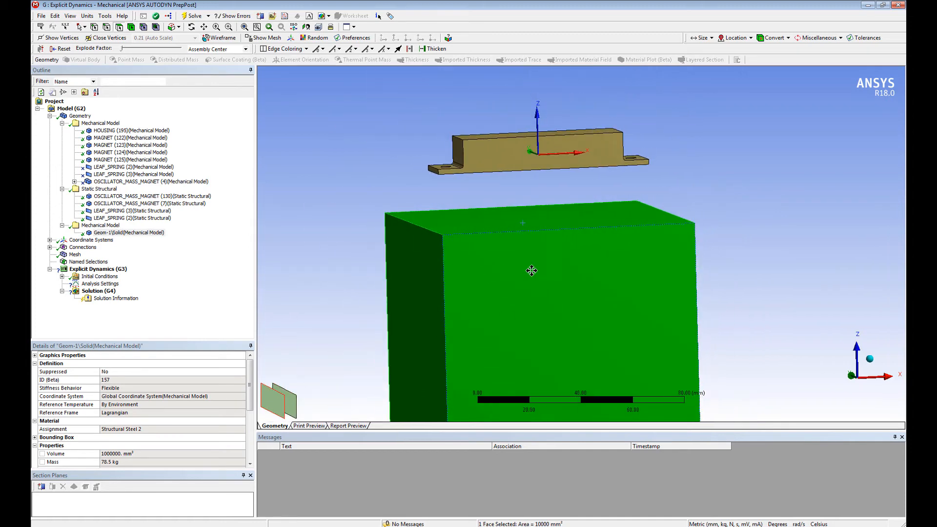
mouse_move(531, 268)
middle_mouse_down()
mouse_move(522, 239)
mouse_move(514, 240)
mouse_move(521, 255)
middle_mouse_up()
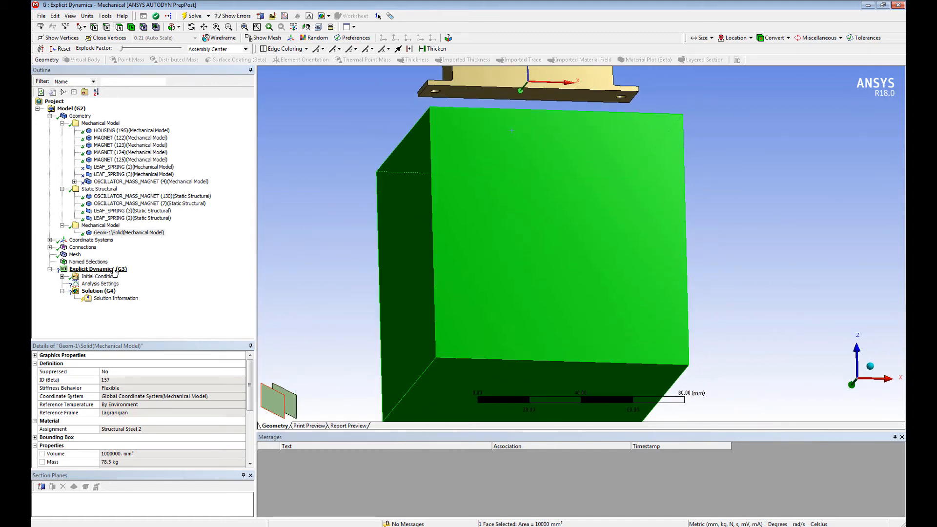
Step: Inspect the assembled mesh on the block and housing, and review the contact regions under Connections
left_click(74, 254)
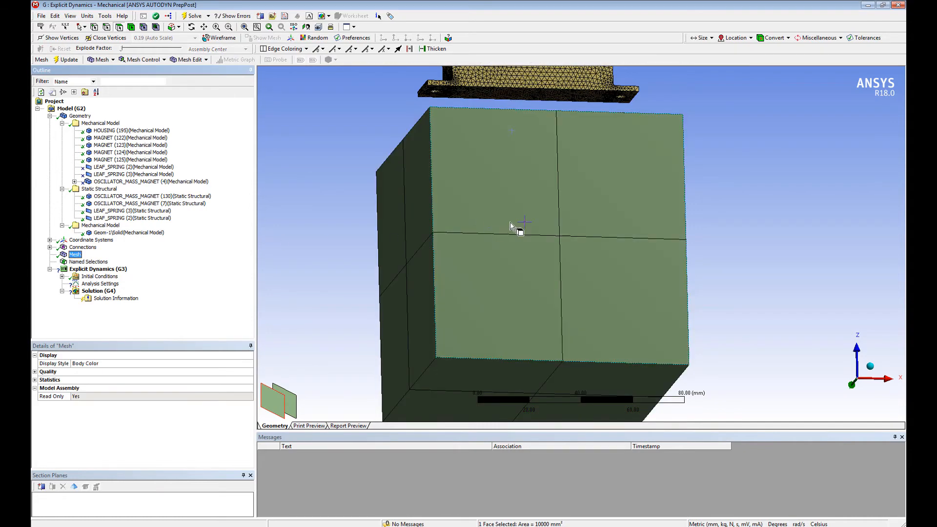
middle_click_drag(515, 224, 542, 273)
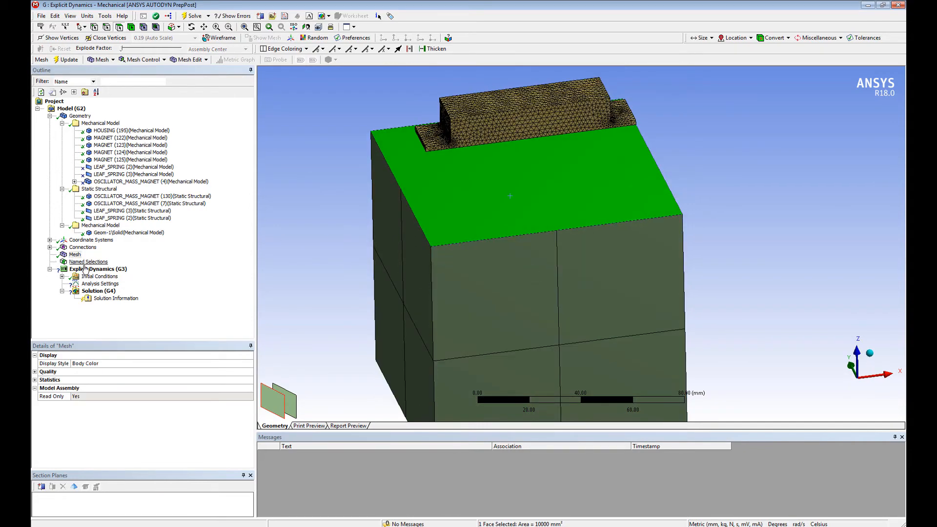
left_click(50, 247)
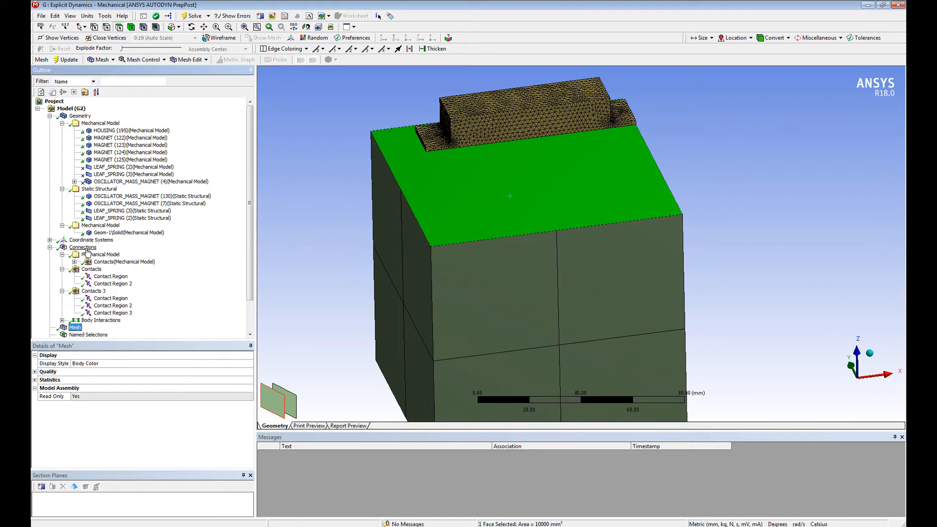
left_click(133, 316)
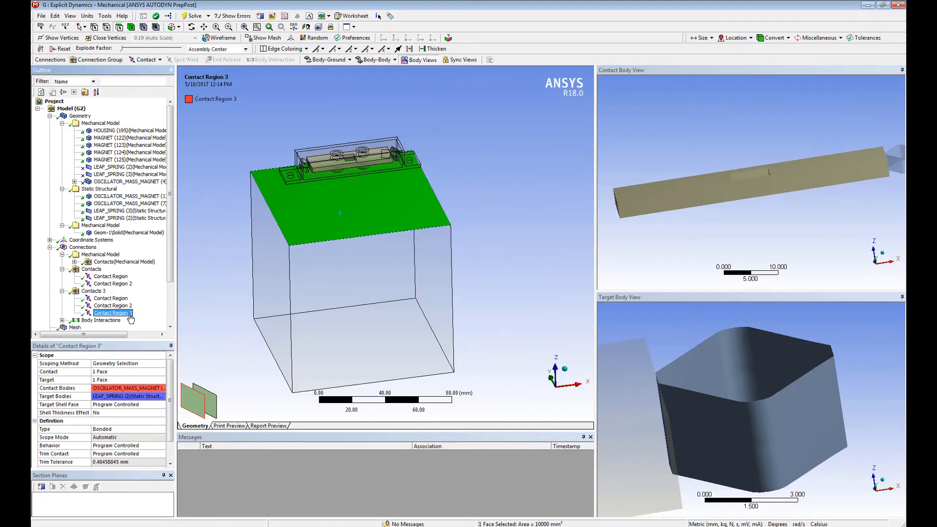
middle_click_drag(509, 244, 462, 172)
middle_click_drag(379, 192, 415, 249, "ctrl")
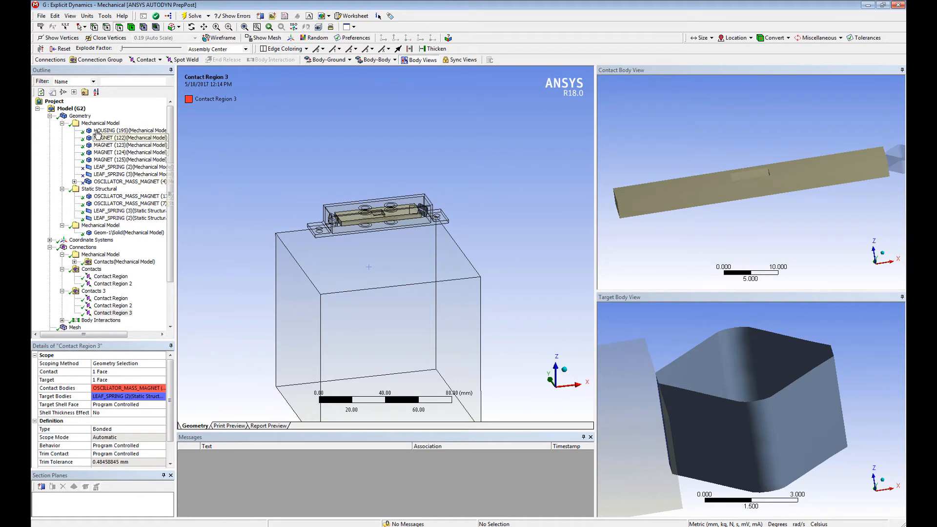
Step: Add a remote point to the model, scoped to the cylindrical faces of the housing's two mounting holes
left_click(71, 109)
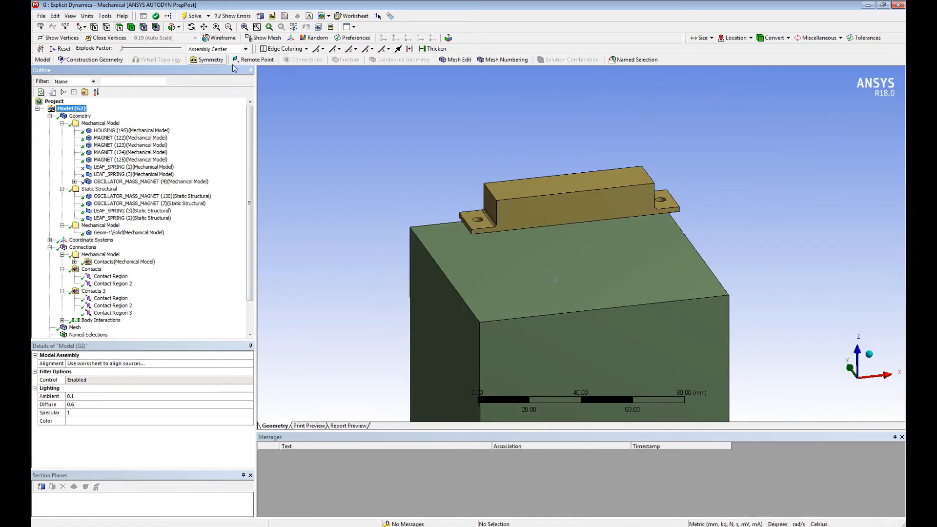
left_click(254, 59)
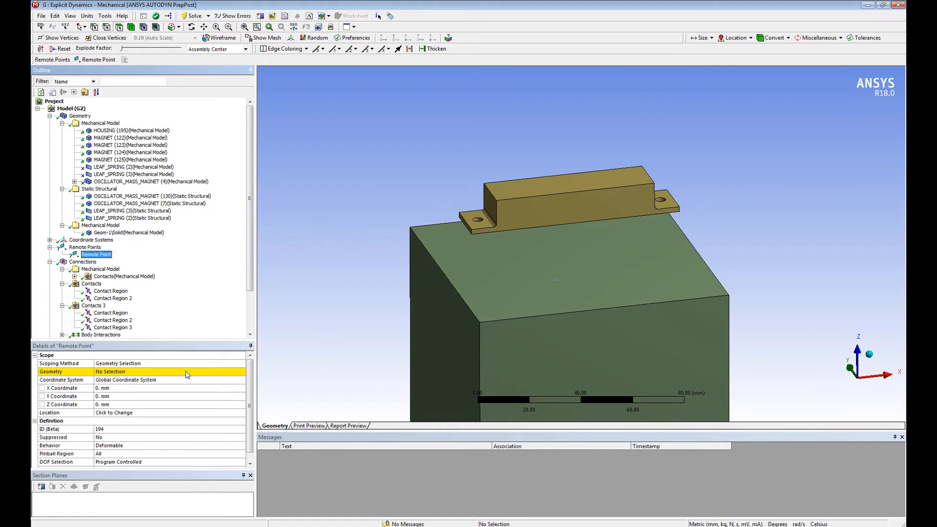
left_click(187, 372)
left_click(478, 221)
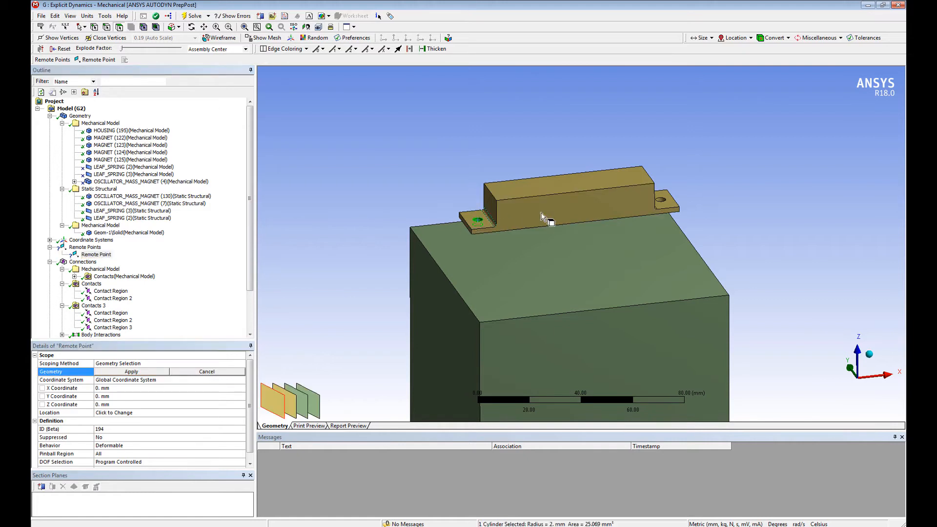
left_click(663, 201, "ctrl")
left_click(132, 371)
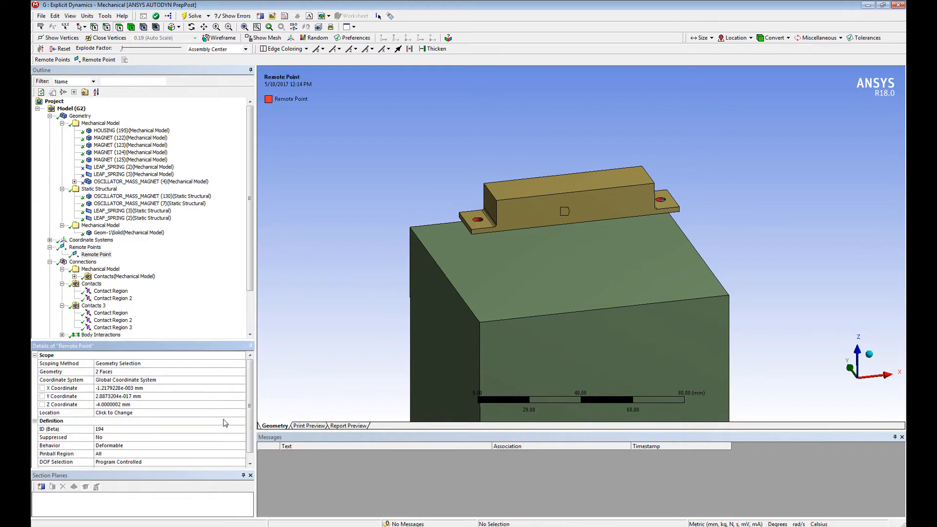
Step: Relocate the remote point to the centre of the block's top face
left_click(205, 415)
left_click(517, 282)
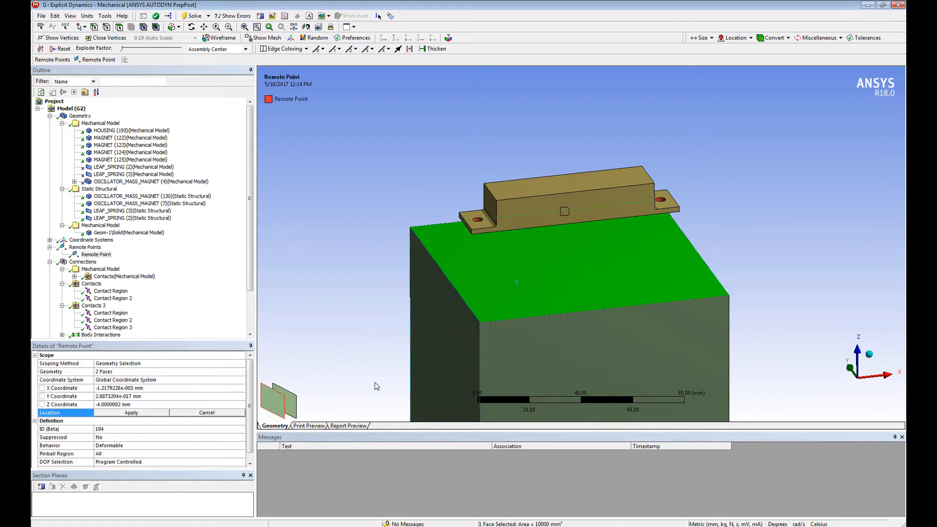
left_click(132, 413)
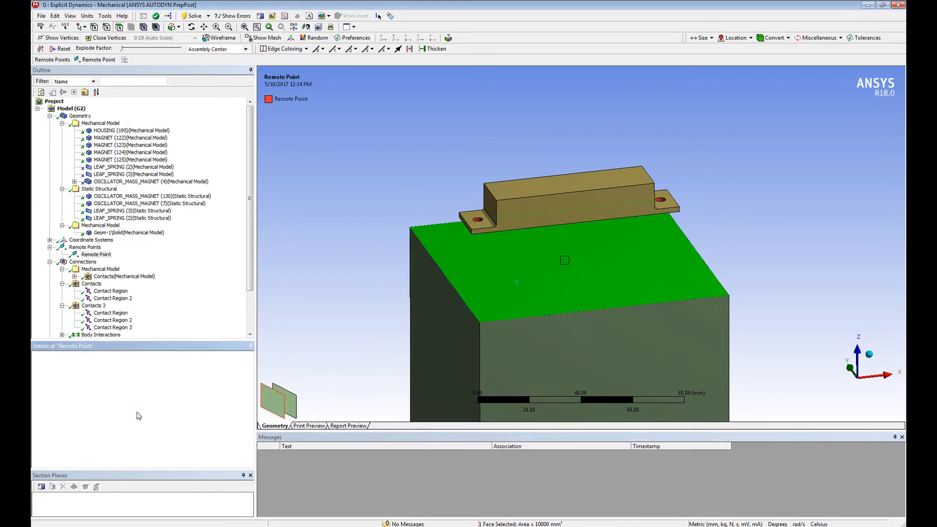
Step: Add the block's top face to the remote point's scoped geometry along with the two mounting-hole faces
left_click(139, 372)
left_click(572, 263, "ctrl")
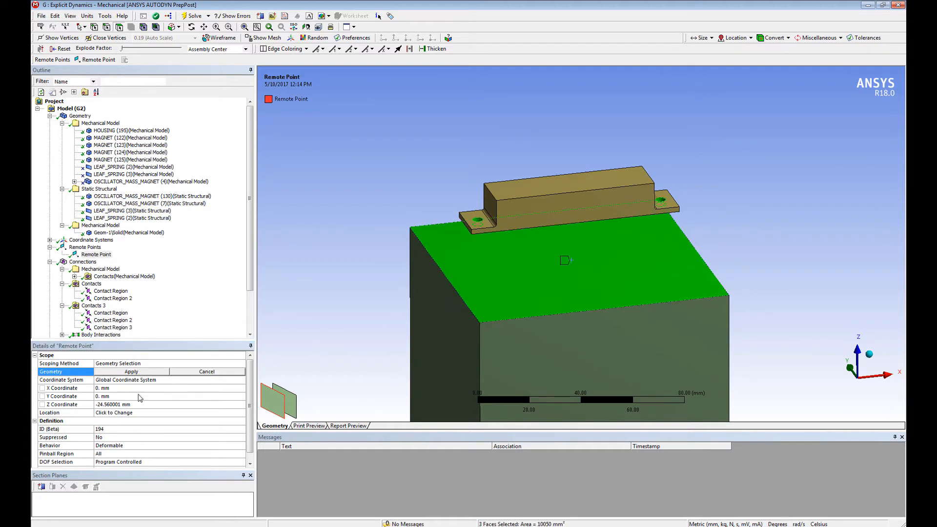
left_click(132, 371)
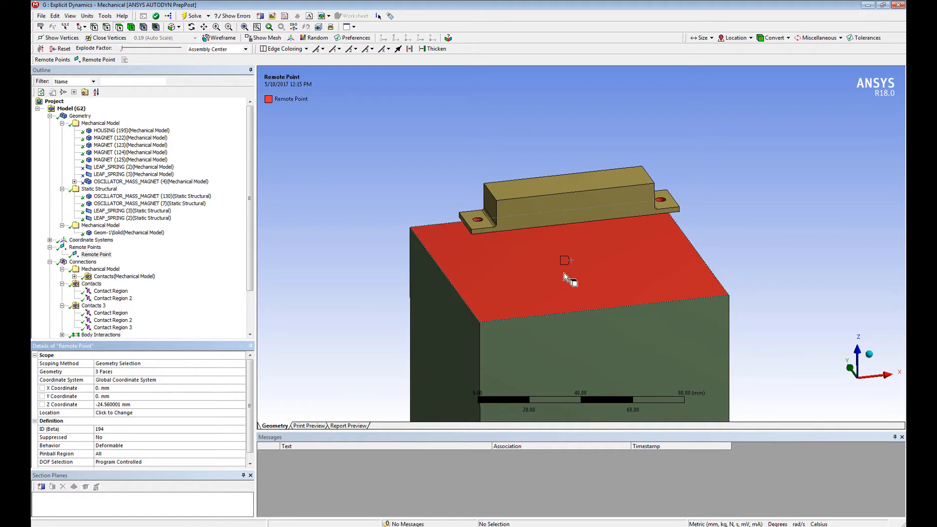
left_click_drag(251, 399, 251, 407)
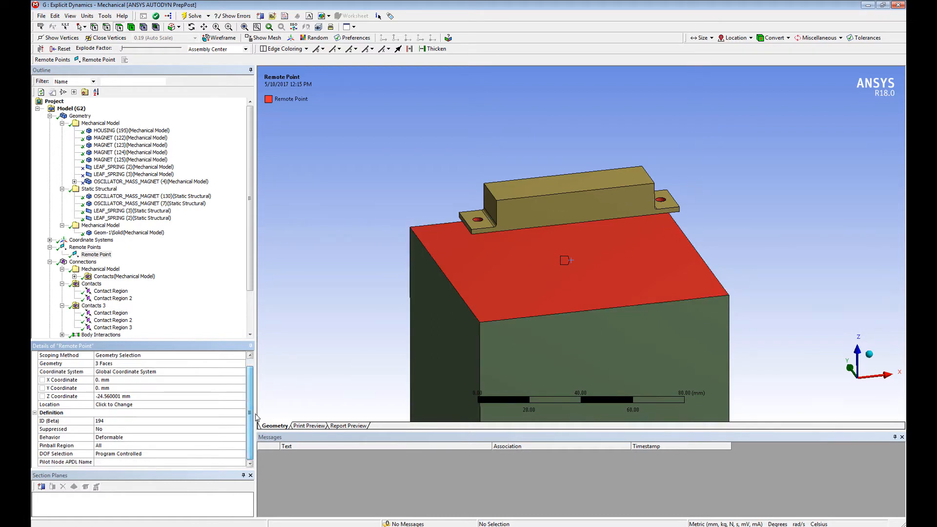
Step: Set the remote point's behavior to Rigid
left_click(240, 438)
left_click(242, 439)
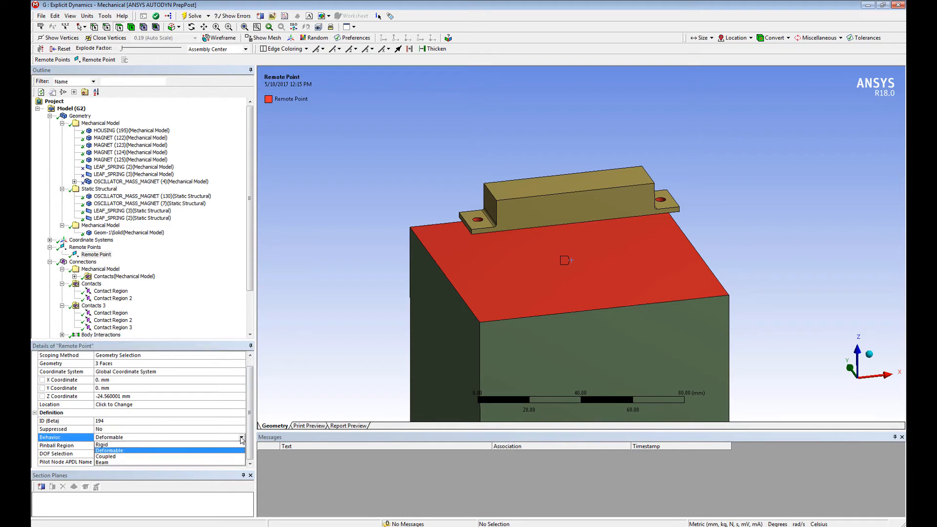
left_click(230, 444)
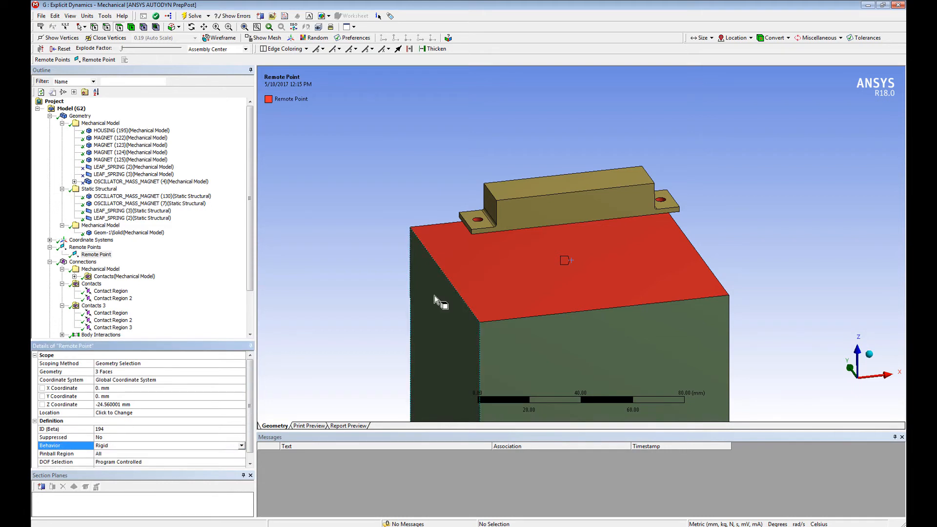
Step: Review the steel block's stiffness behavior, material assignment and mass among its body properties
middle_click_drag(597, 251, 591, 301)
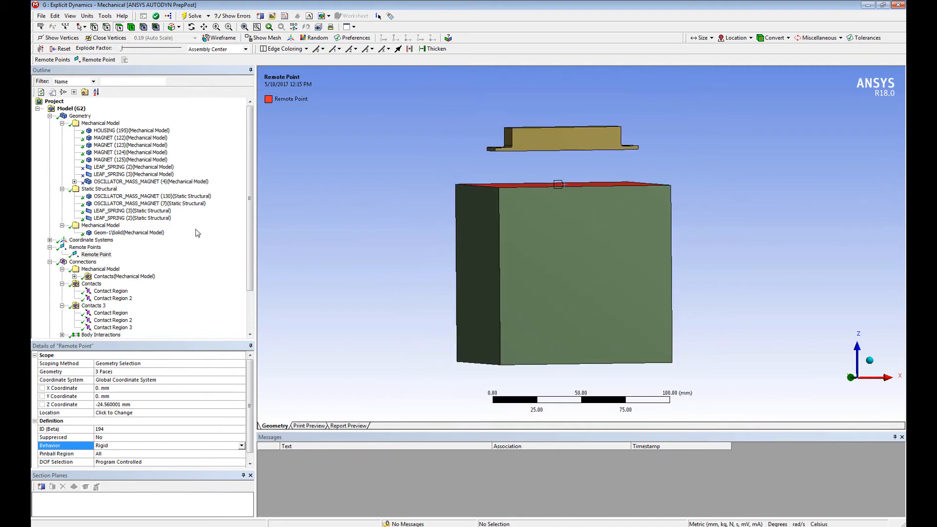
left_click(159, 233)
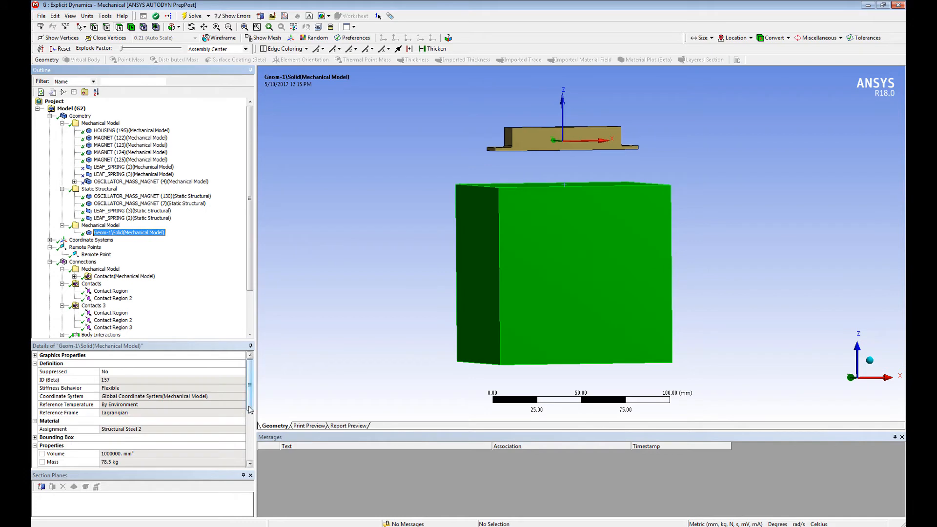
left_click(249, 465)
scroll(234, 429, "up", 5)
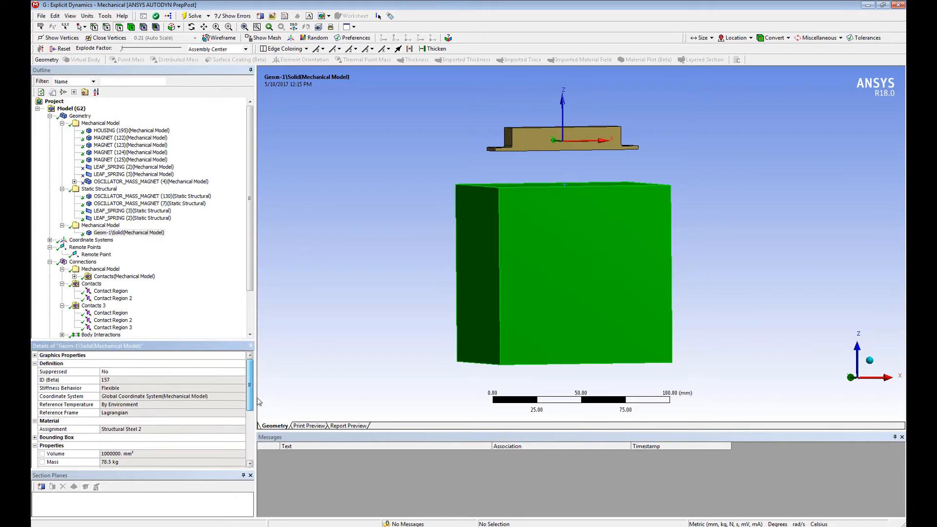
left_click(108, 388)
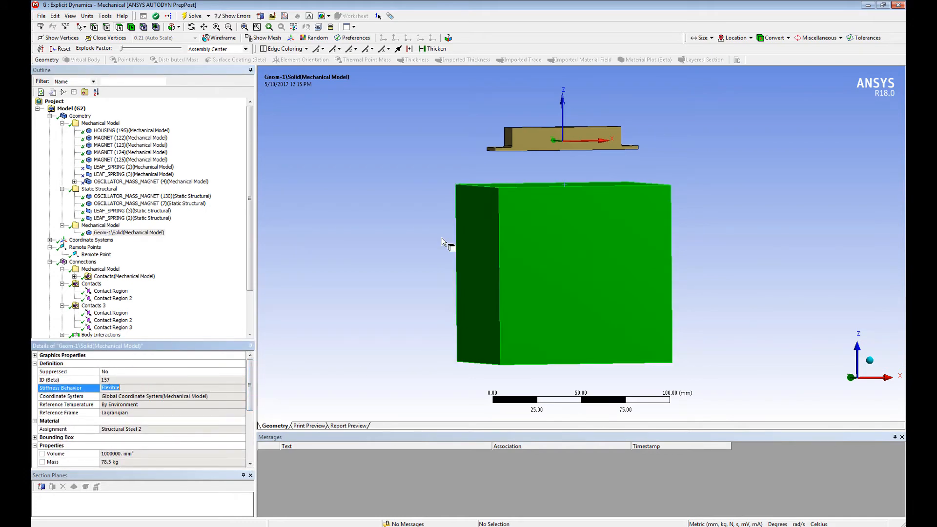
Step: Set the end time in the Explicit Dynamics analysis settings to 0.001 s
left_click_drag(250, 269, 250, 318)
left_click(100, 306)
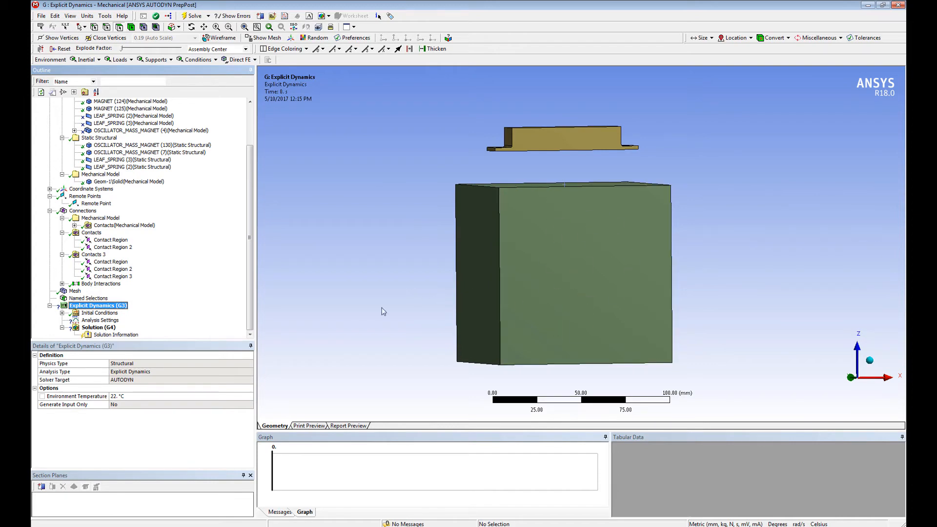
left_click(101, 321)
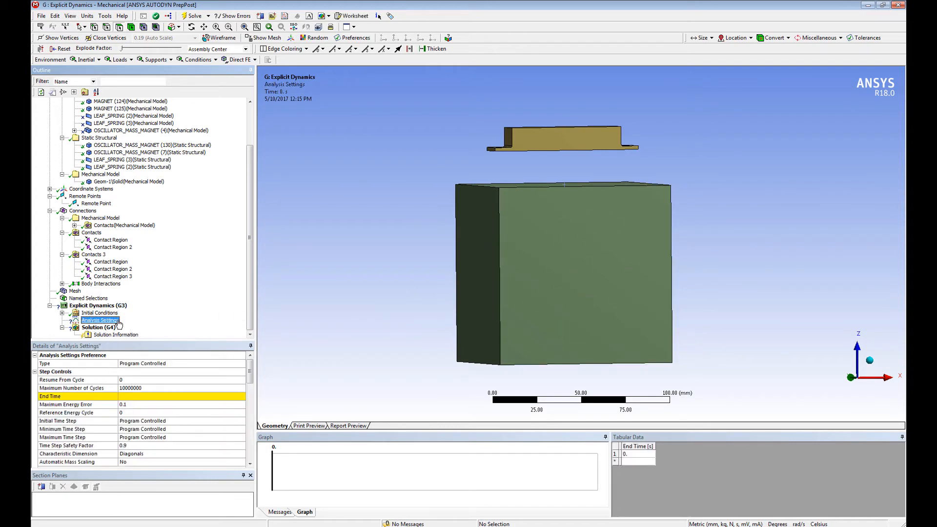
left_click(166, 396)
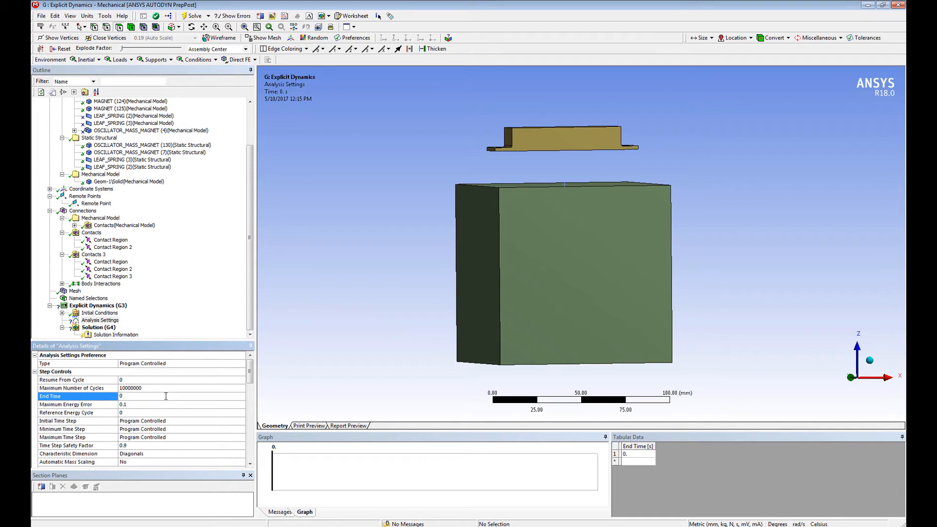
type("0.001")
key("Return")
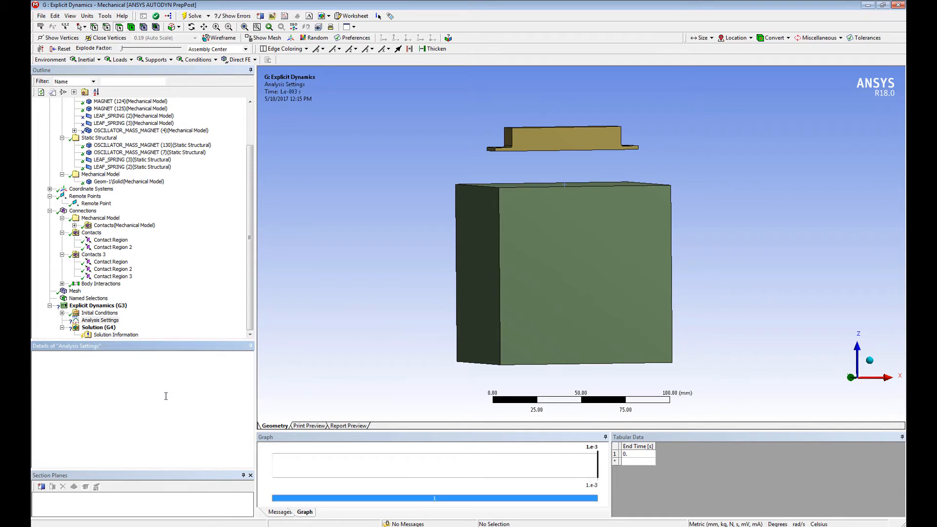
left_click(250, 316)
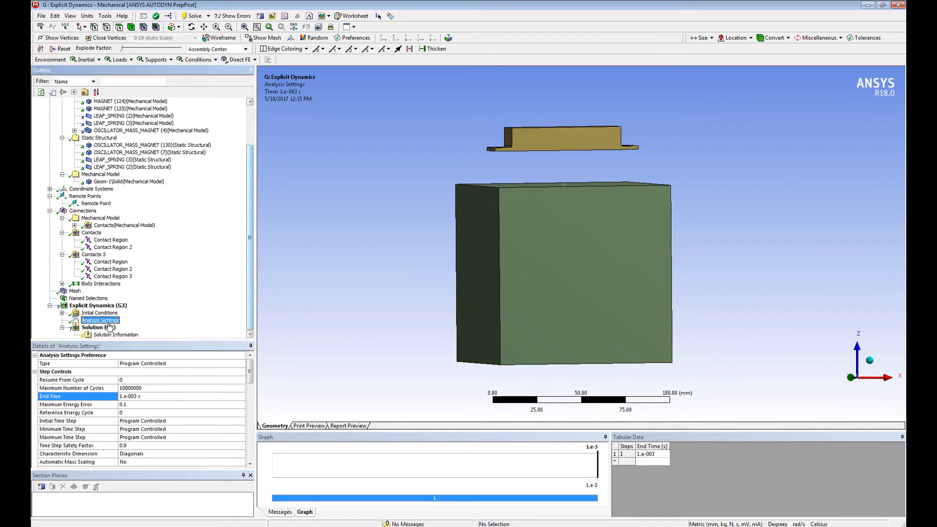
Step: Add a force load to the Explicit Dynamics analysis, scoped to the block's bottom face
left_click(108, 328)
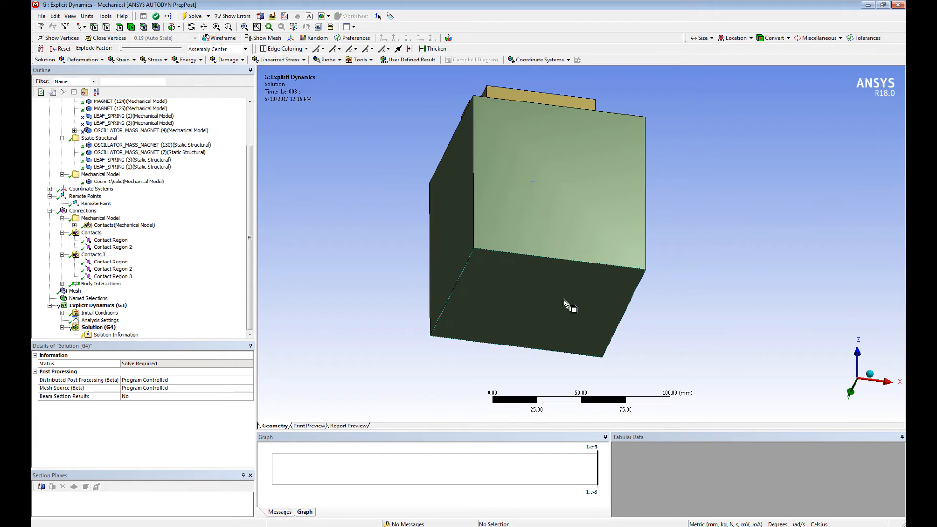
left_click(535, 293)
right_click(533, 289)
mouse_move(552, 292)
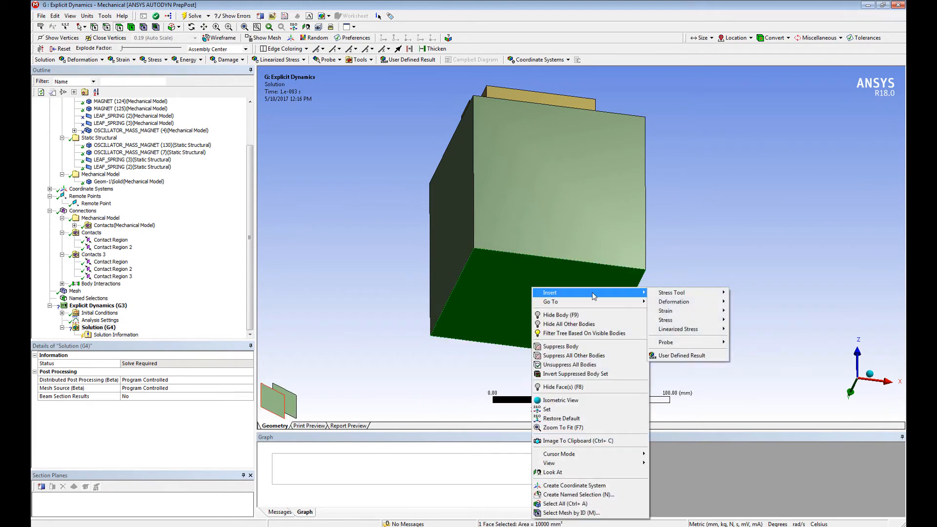
left_click(108, 305)
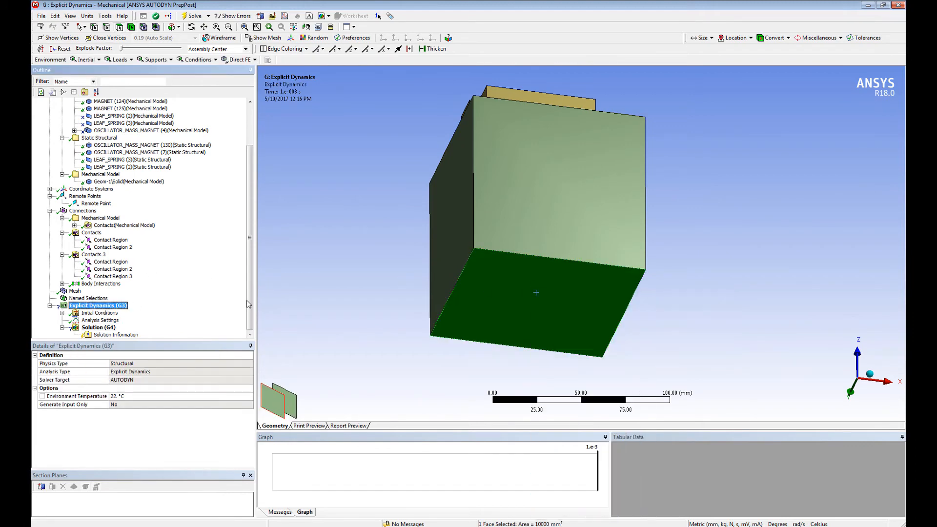
right_click(399, 293)
mouse_move(433, 48)
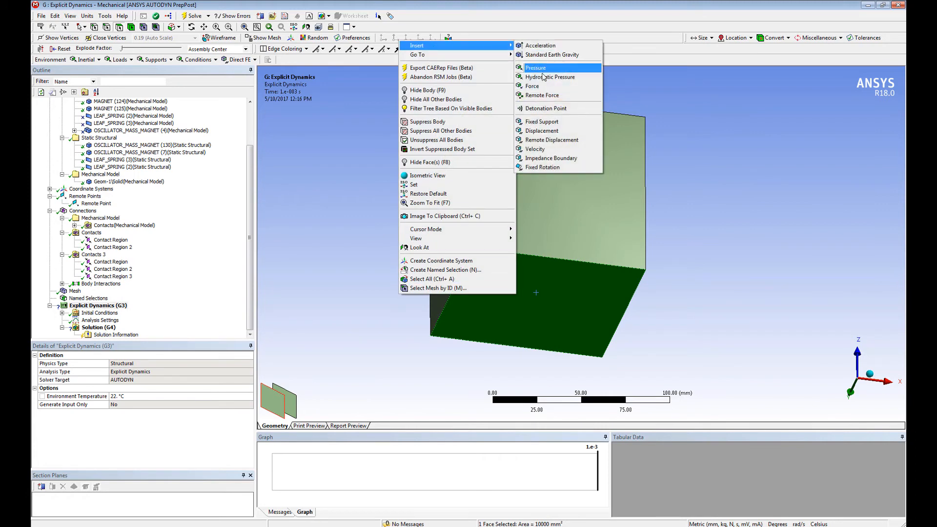
left_click(533, 86)
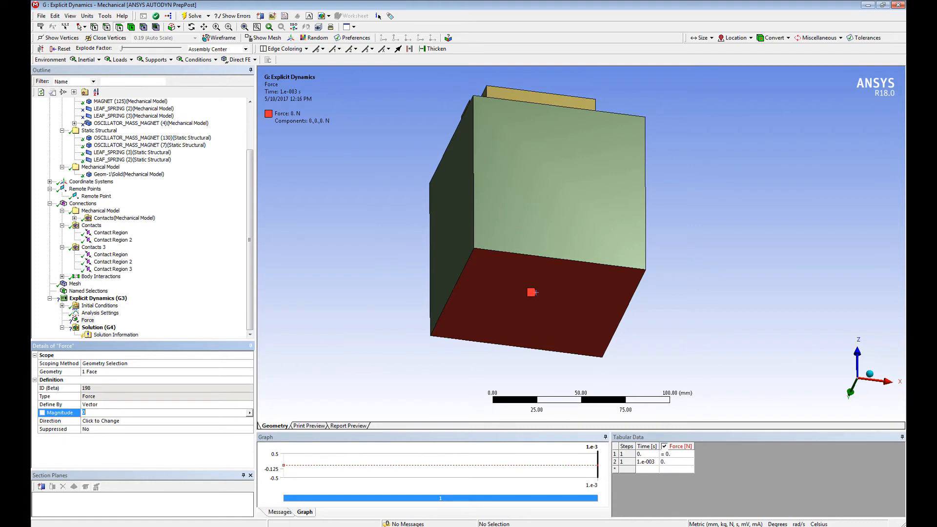
key("Return")
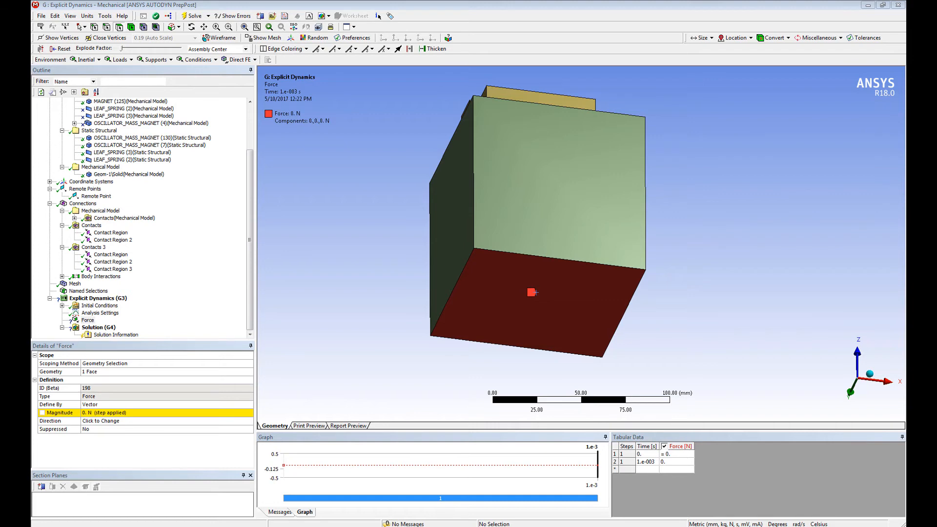
Step: Examine the time and force columns in the Excel workbook Book1.xlsx, including the sine formula and the end of the pulse
left_click_drag(905, 90, 757, 89)
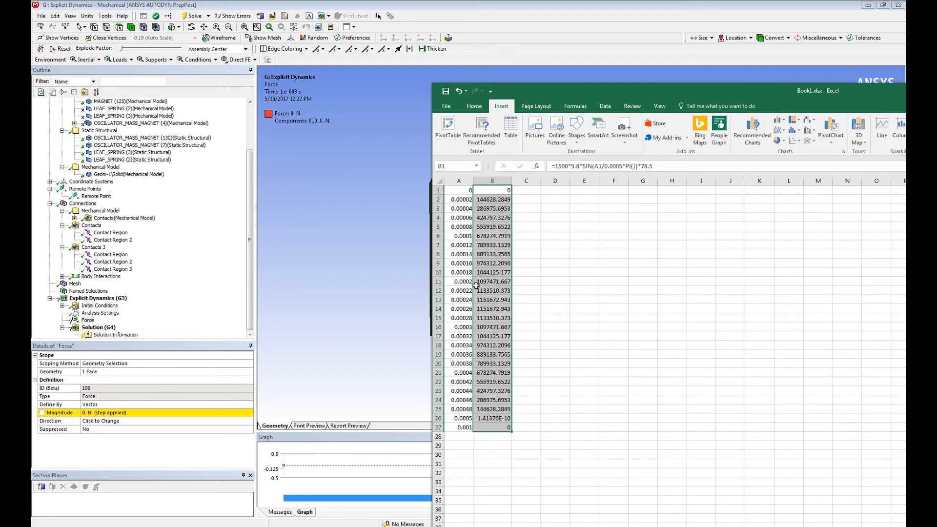
left_click(463, 419)
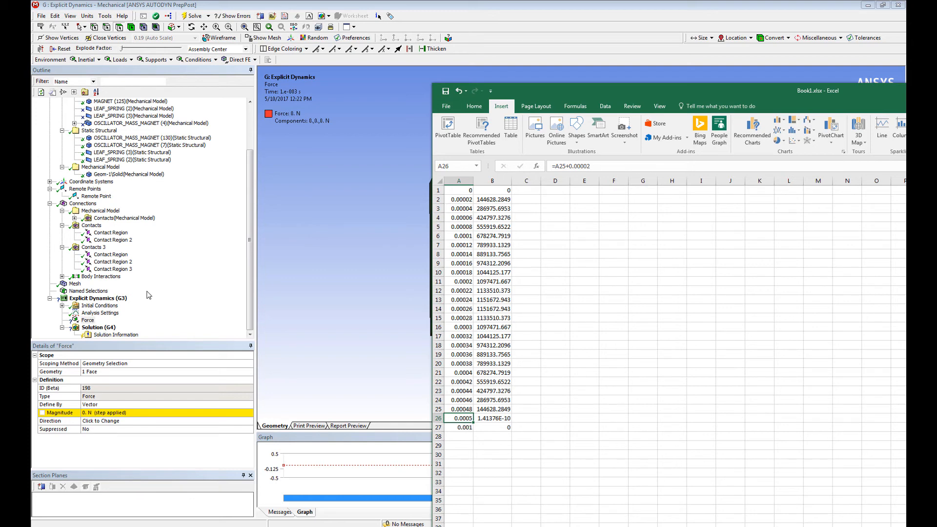
left_click(296, 254)
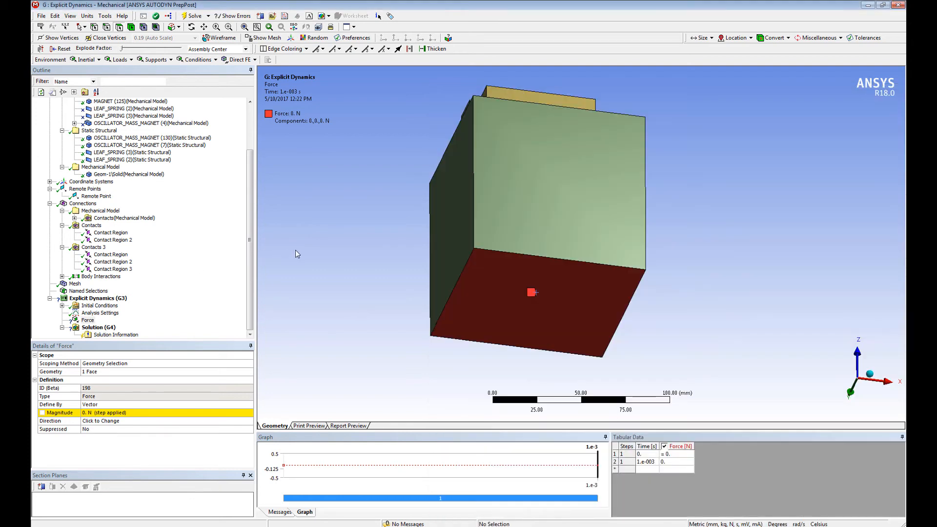
Step: Switch to Excel and copy the time values in A1:A27
key("alt+Tab")
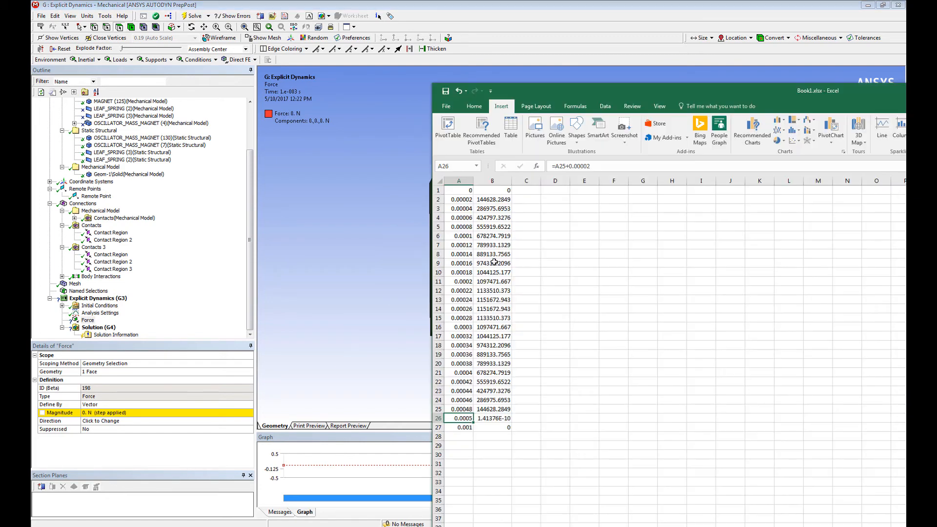
left_click(460, 190)
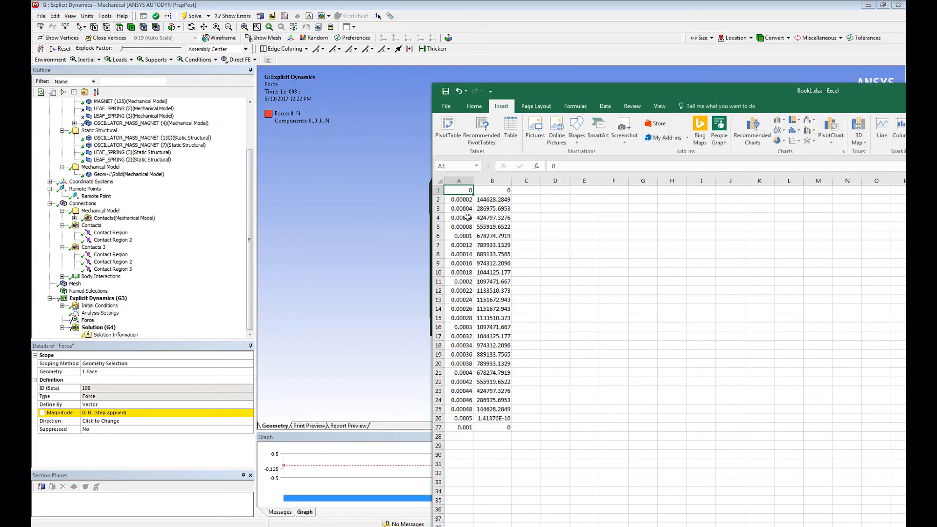
left_click(464, 430, "shift")
key("ctrl+c")
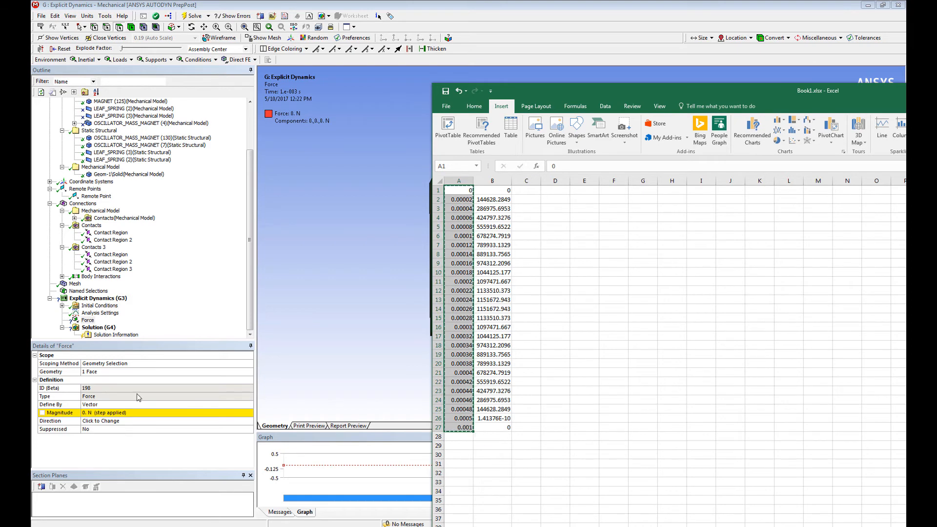
Step: Back in ANSYS Mechanical, define the force by components and paste the copied times into the tabular data's time column
left_click(199, 411)
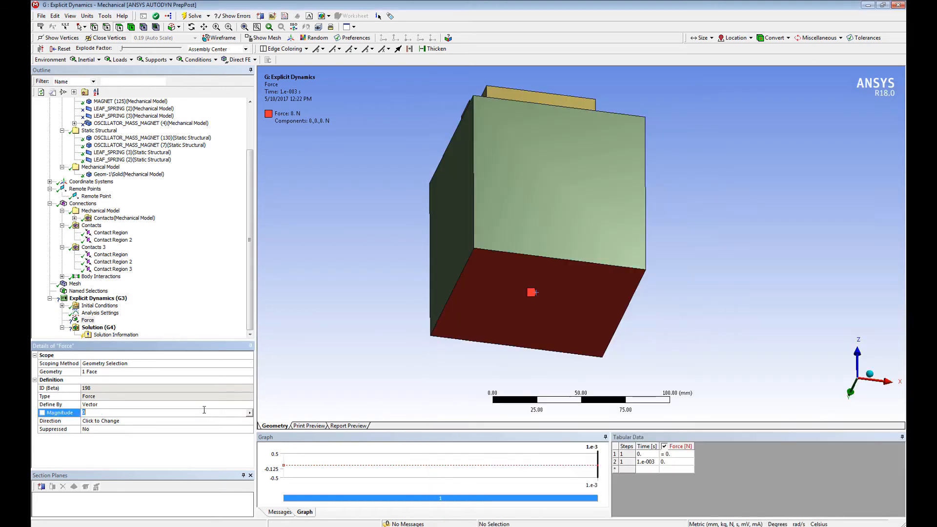
left_click(251, 413)
left_click(238, 413)
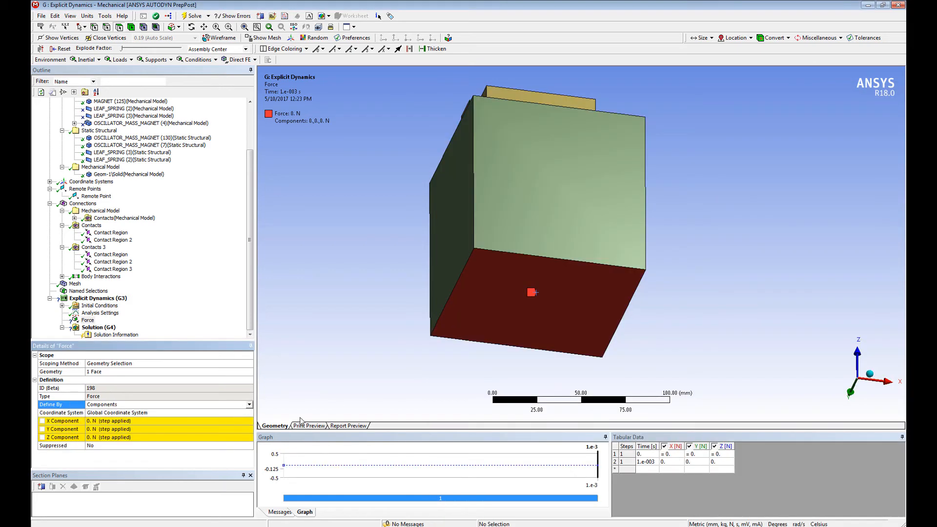
left_click(647, 457)
key("ctrl+v")
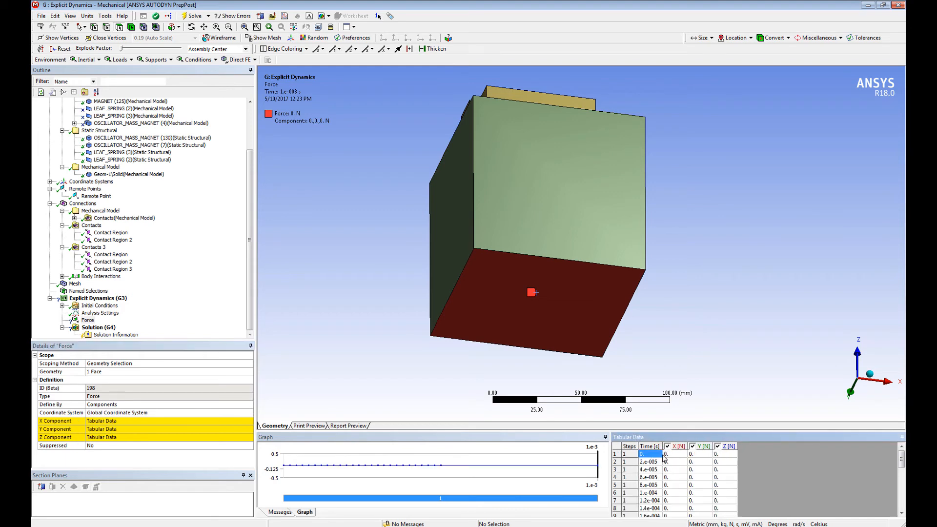
Step: Switch to Excel and copy the half-sine force values in B1:B27
key("alt+Tab")
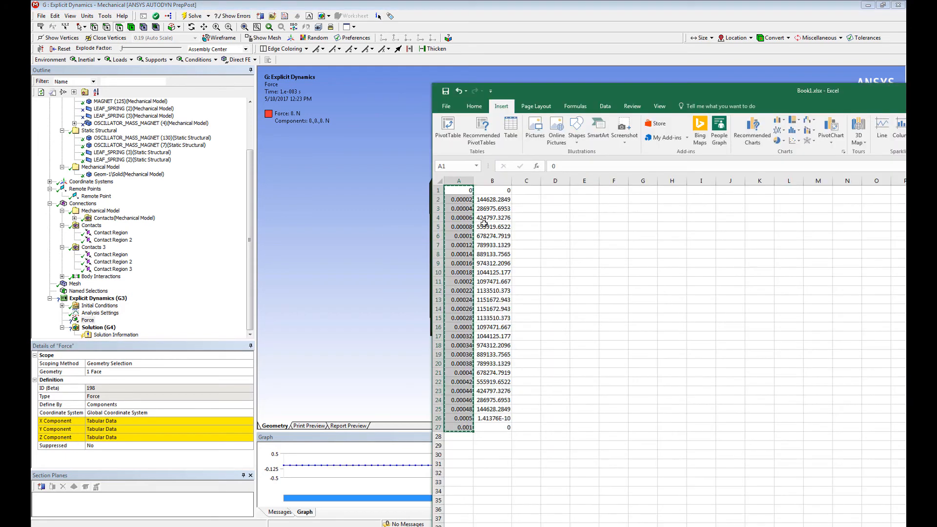
left_click(495, 193)
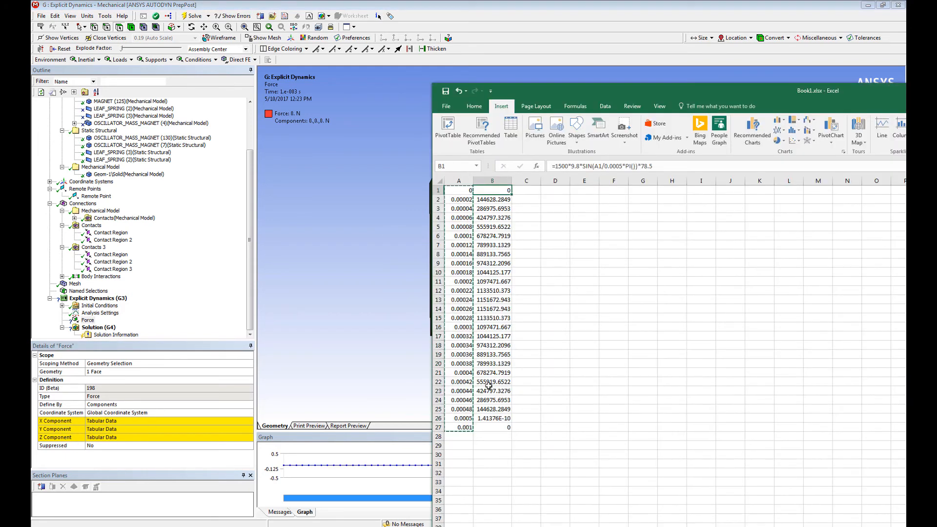
left_click(499, 428, "shift")
key("ctrl+c")
Step: Return to ANSYS Mechanical and paste the copied force values into the Z component column from the first row
key("alt+Tab")
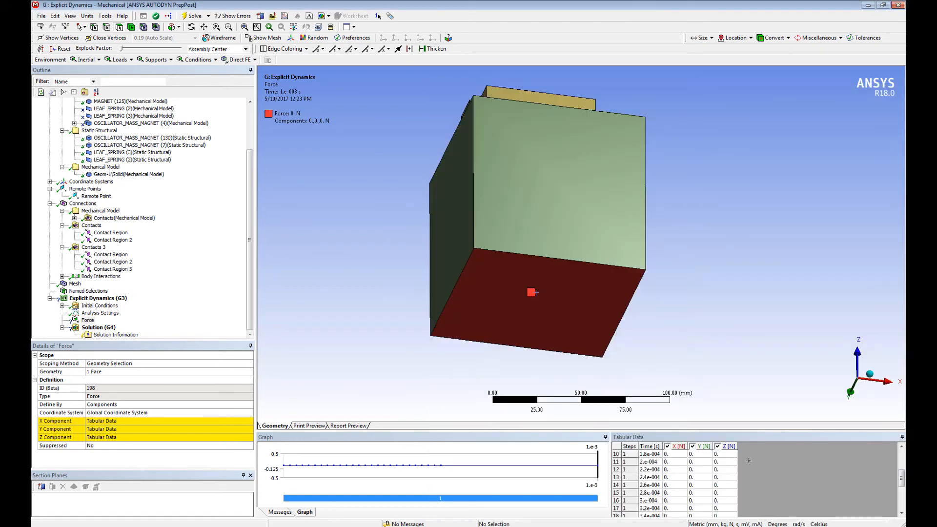
middle_click_drag(726, 327, 687, 315)
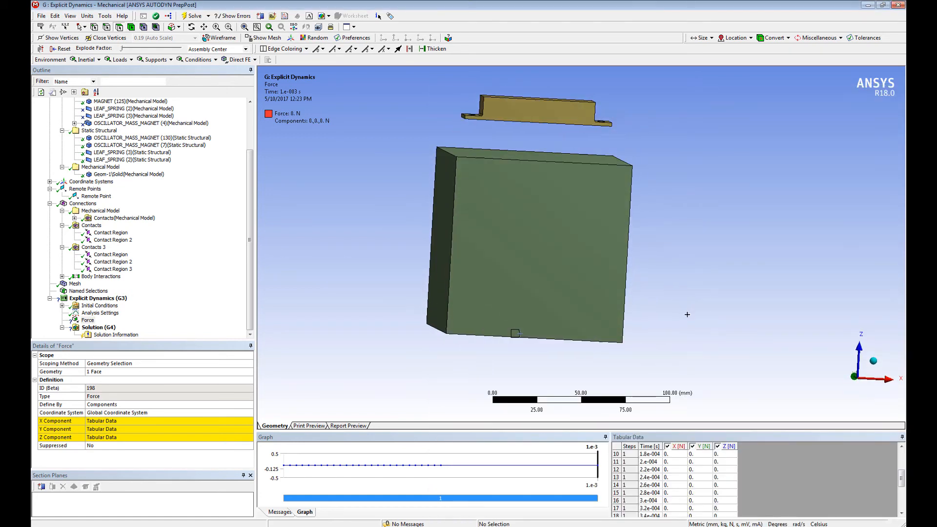
left_click(723, 454)
scroll(722, 454, "up", 3)
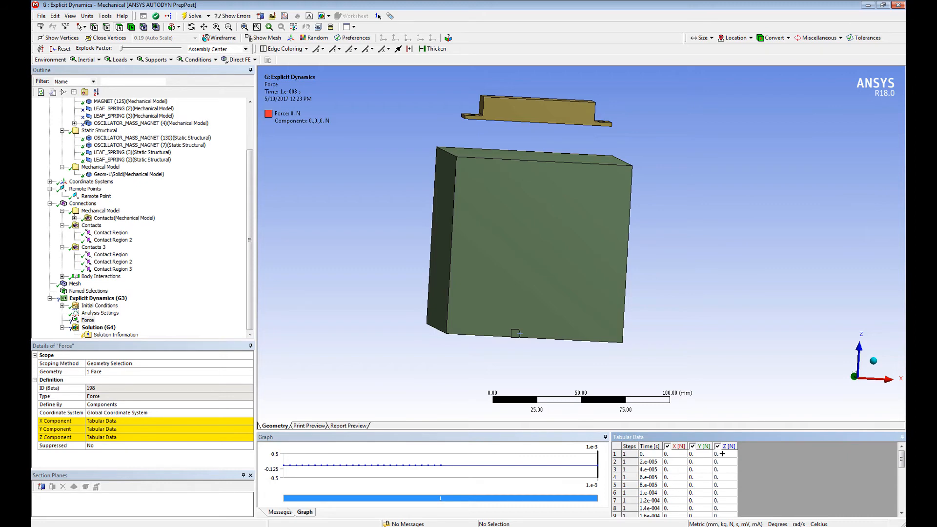
left_click(723, 454)
key("ctrl+v")
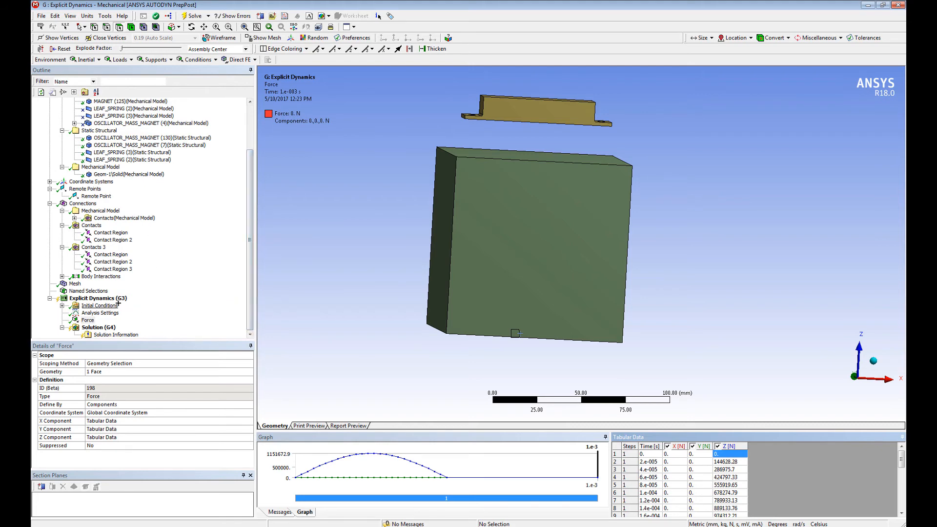
Step: Check the analysis settings, solve the Explicit Dynamics analysis and open its solver output
left_click(100, 313)
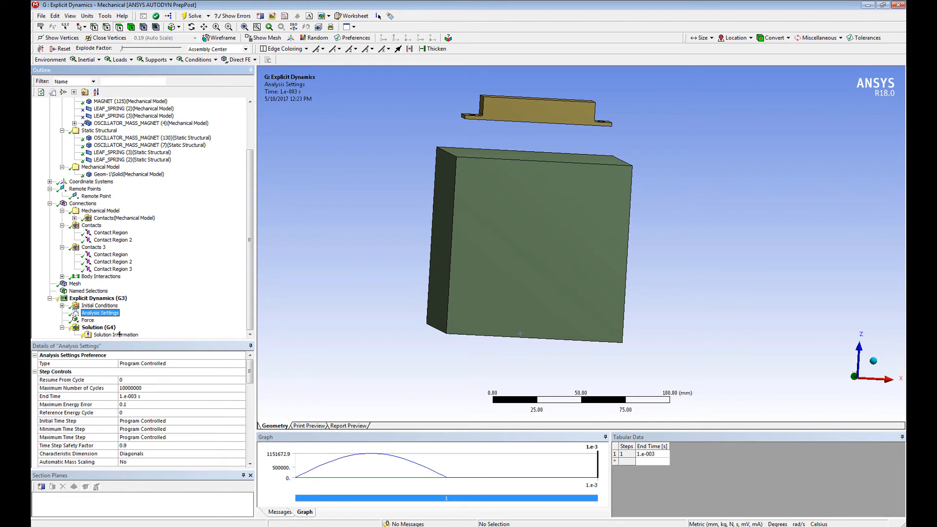
right_click(105, 298)
left_click(135, 318)
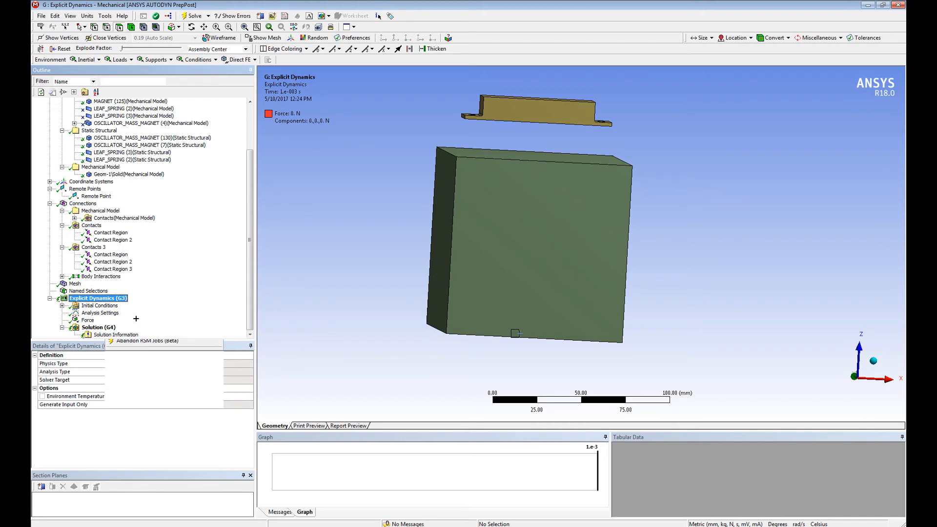
left_click(116, 335)
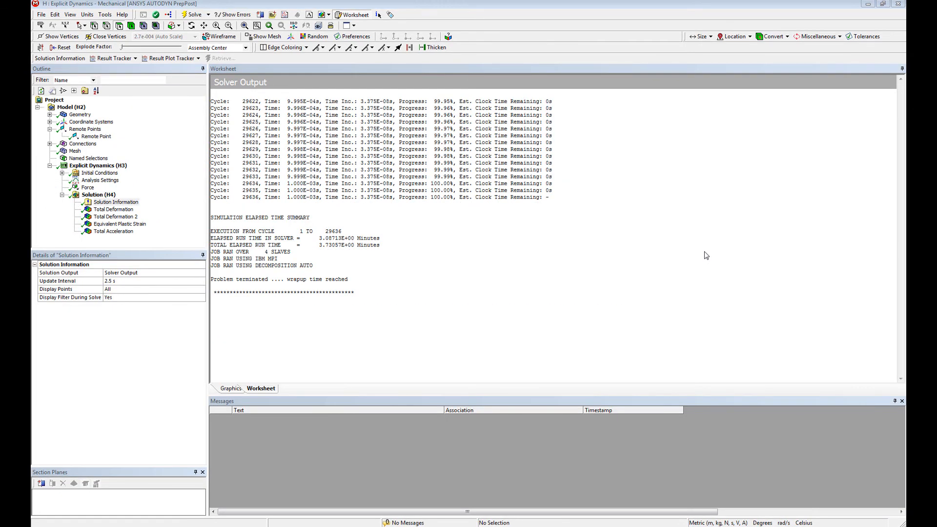
Step: Display the total deformation of all bodies, followed by the second total deformation result on the inner oscillator bodies
left_click(116, 217)
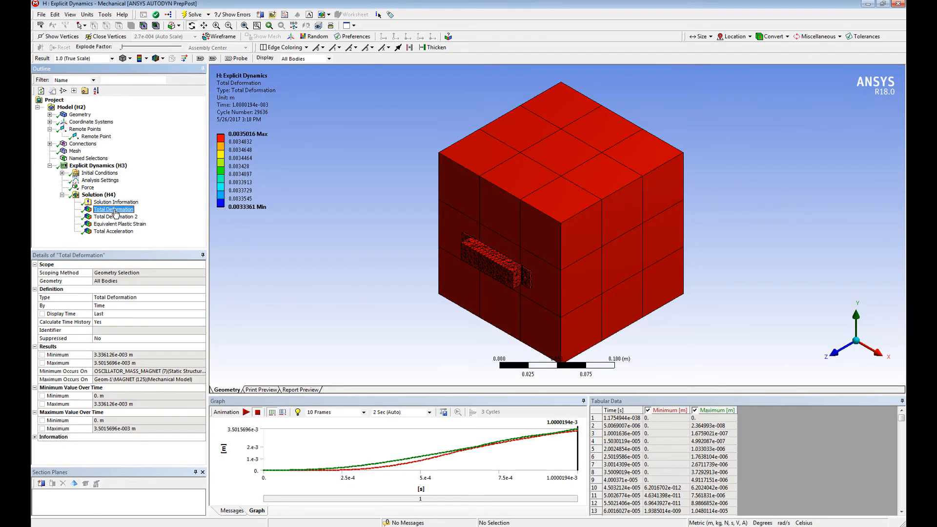
middle_click_drag(561, 296, 427, 241)
middle_click_drag(427, 242, 454, 153, "ctrl")
right_click_drag(459, 153, 594, 200)
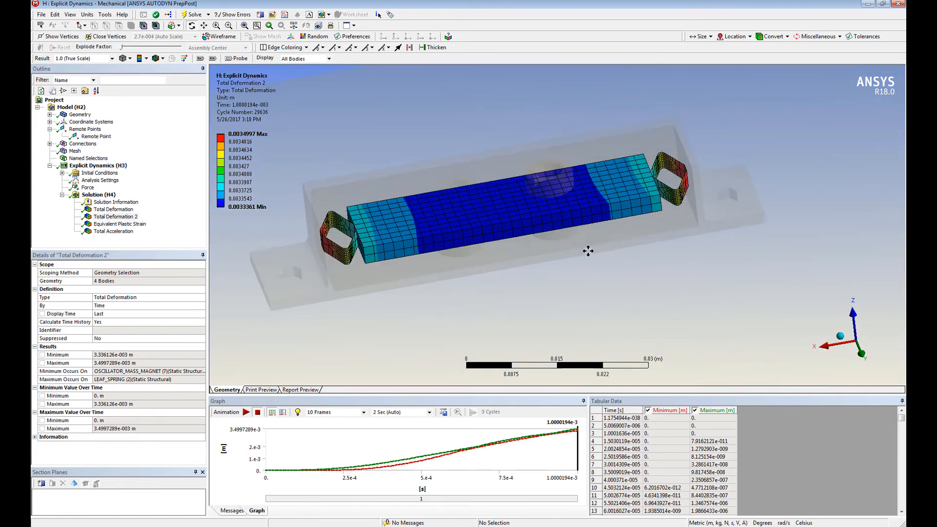
Step: Animate the oscillator's total deformation with 100 frames over 10 seconds and examine its motion inside the housing
left_click(363, 412)
left_click(337, 454)
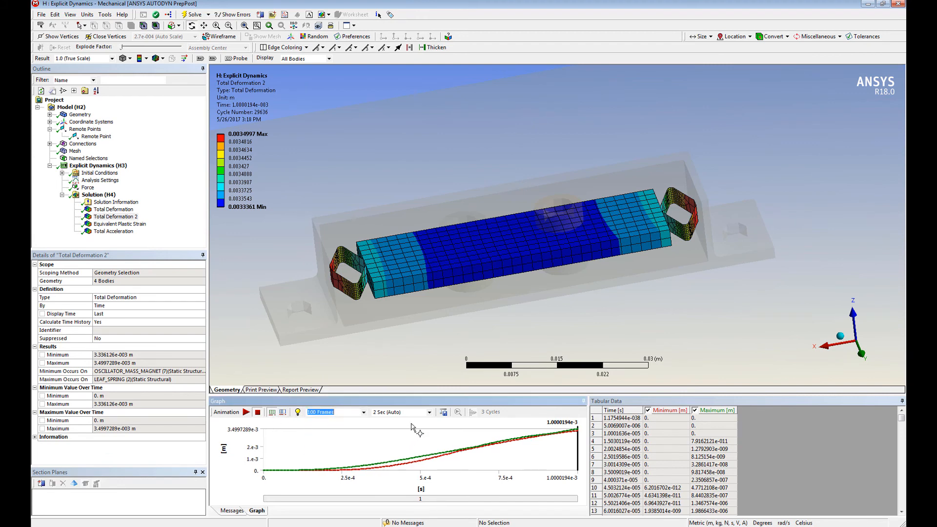
left_click(430, 412)
left_click(391, 445)
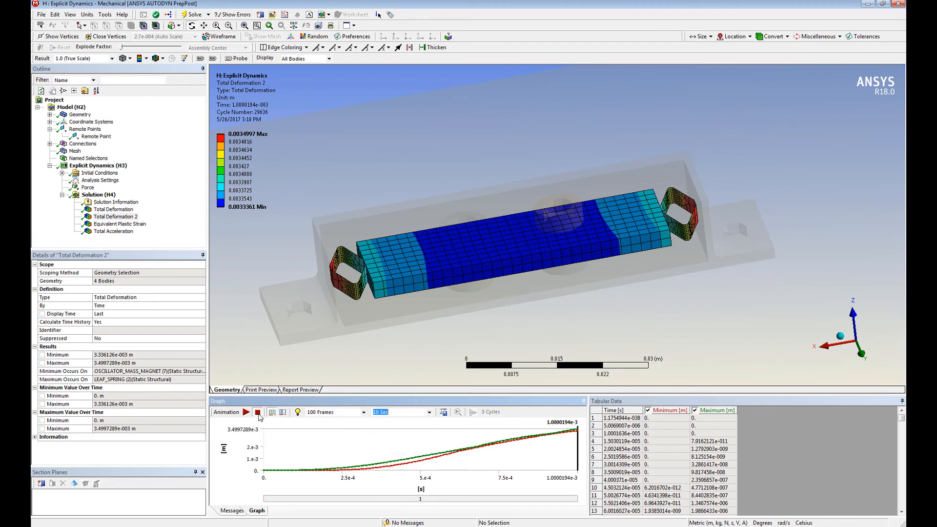
left_click(246, 413)
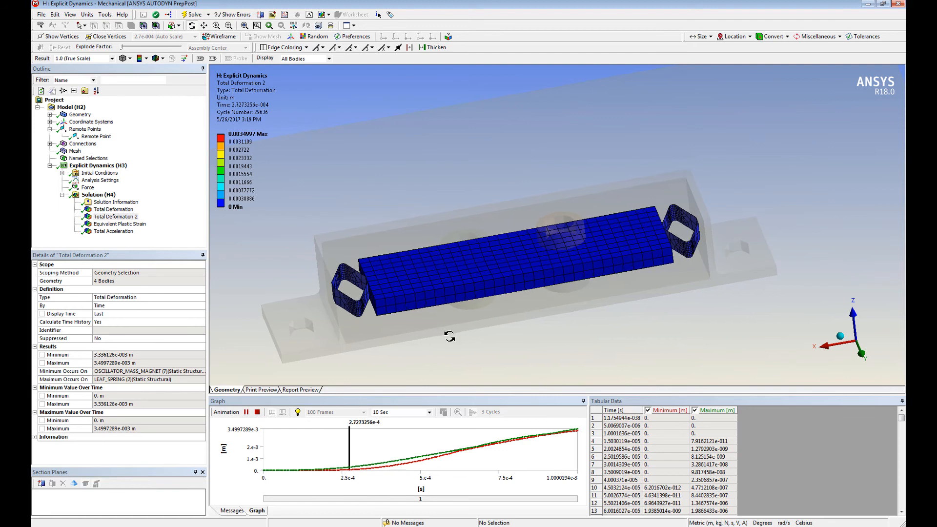
mouse_move(479, 285)
left_mouse_down()
mouse_move(588, 258)
mouse_move(609, 263)
mouse_move(562, 250)
left_mouse_up()
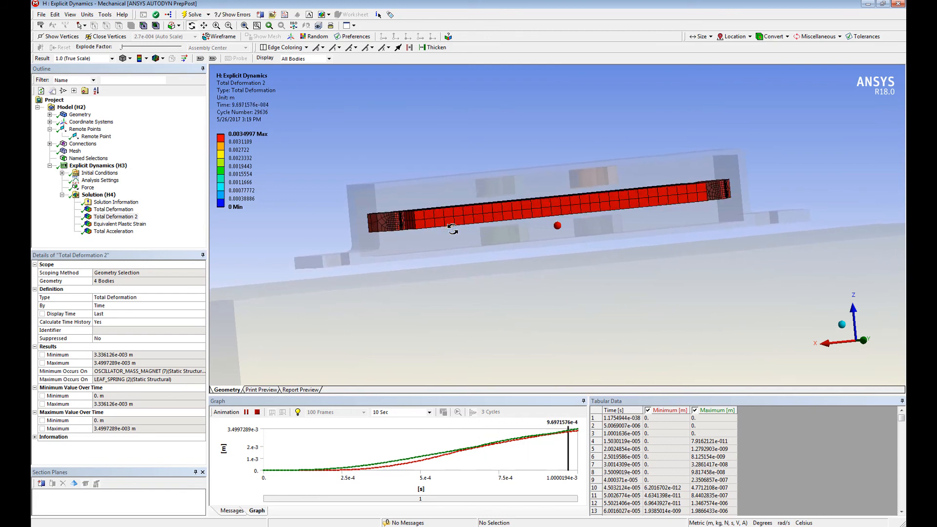
Step: Display the equivalent plastic strain on the leaf springs, play its animation and stop it after examining one spring closely
left_click(132, 225)
left_click_drag(461, 224, 537, 265)
right_click_drag(335, 166, 463, 261)
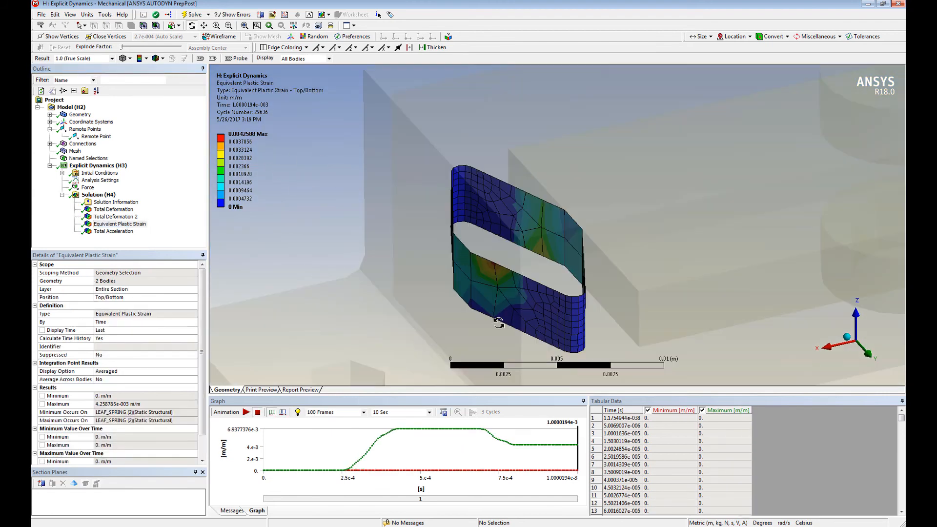
left_click(247, 413)
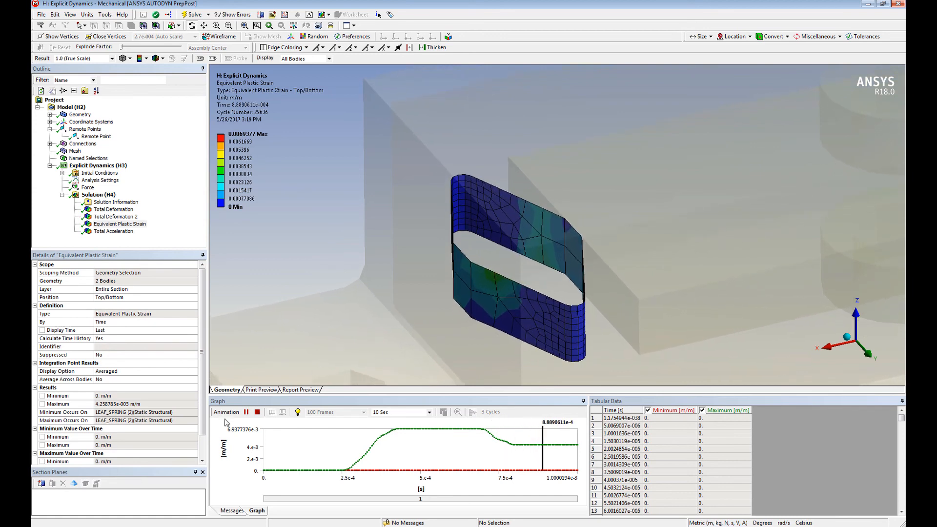
left_click(257, 413)
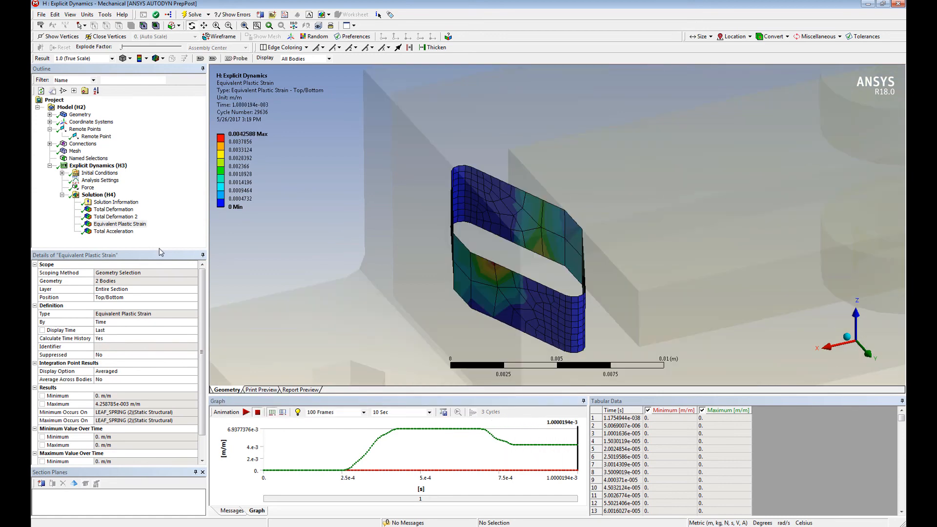
Step: Display the total acceleration at the housing's two mounting holes and examine its time history in an enlarged graph
left_click(113, 231)
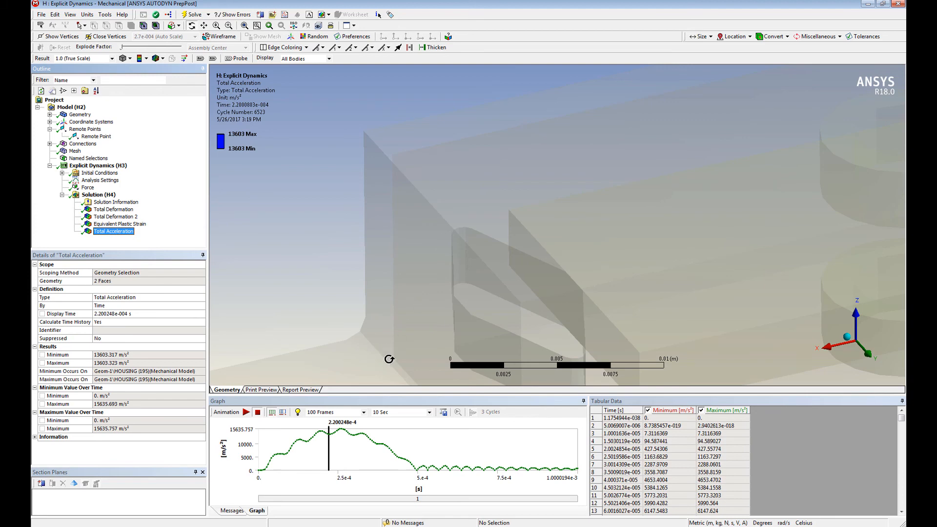
left_click_drag(402, 398, 402, 312)
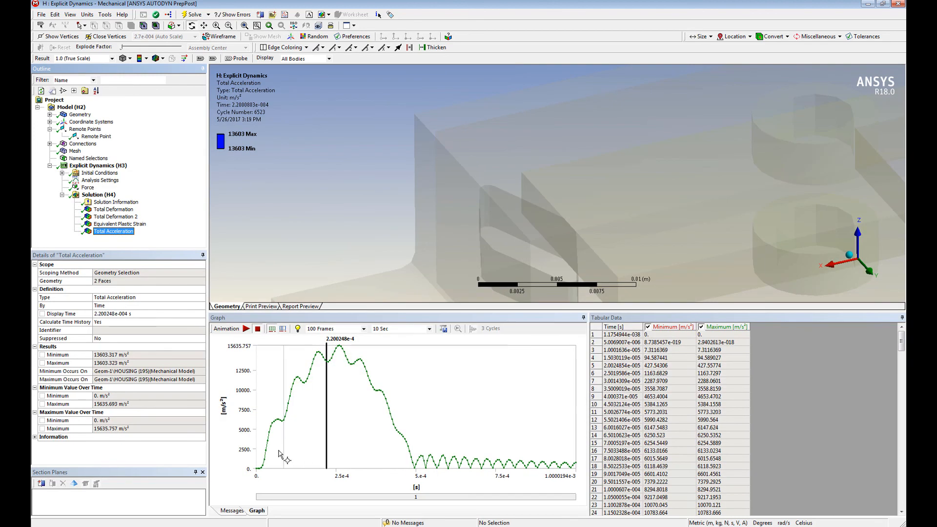
middle_click_drag(471, 234, 482, 357, "shift")
middle_click_drag(600, 196, 477, 162, "ctrl")
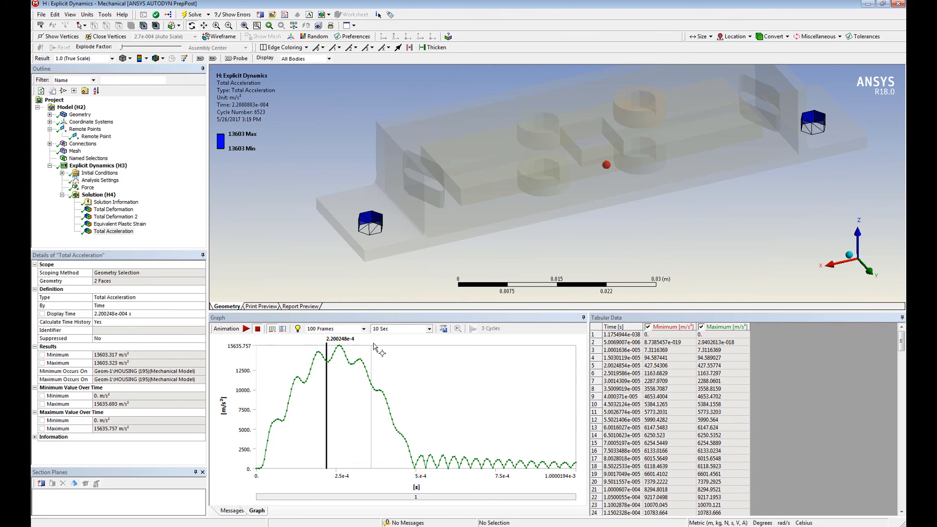
scroll(560, 186, "down", 5)
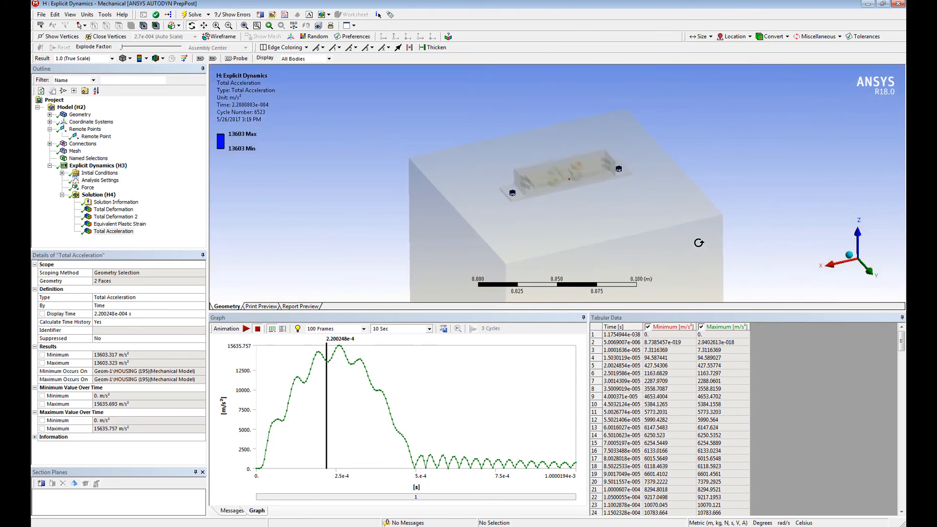
left_click_drag(585, 317, 585, 468)
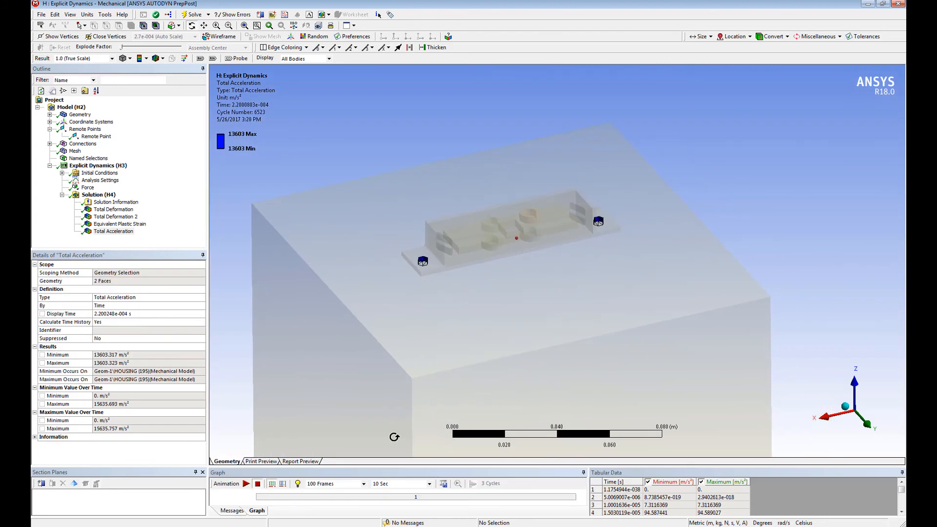
Step: Switch to the oscillator project in Workbench to view its project schematic
mouse_move(241, 526)
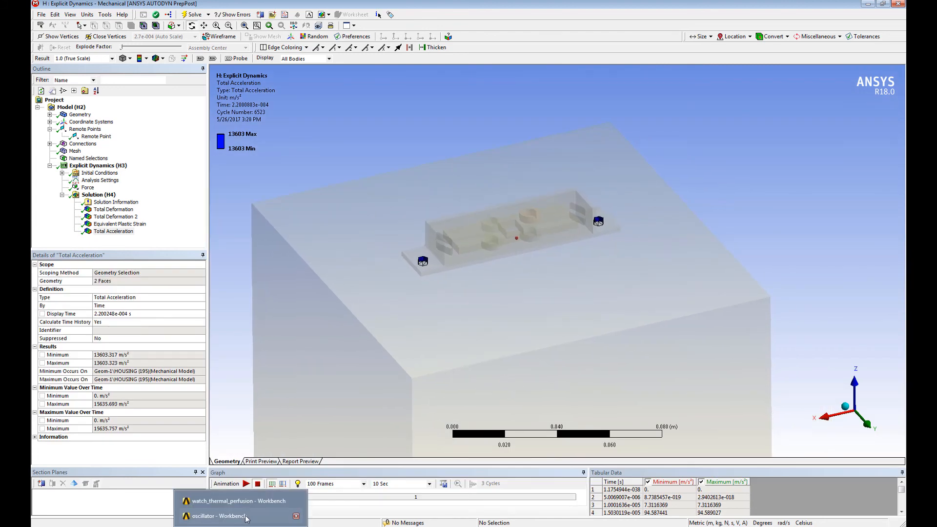
left_click(218, 516)
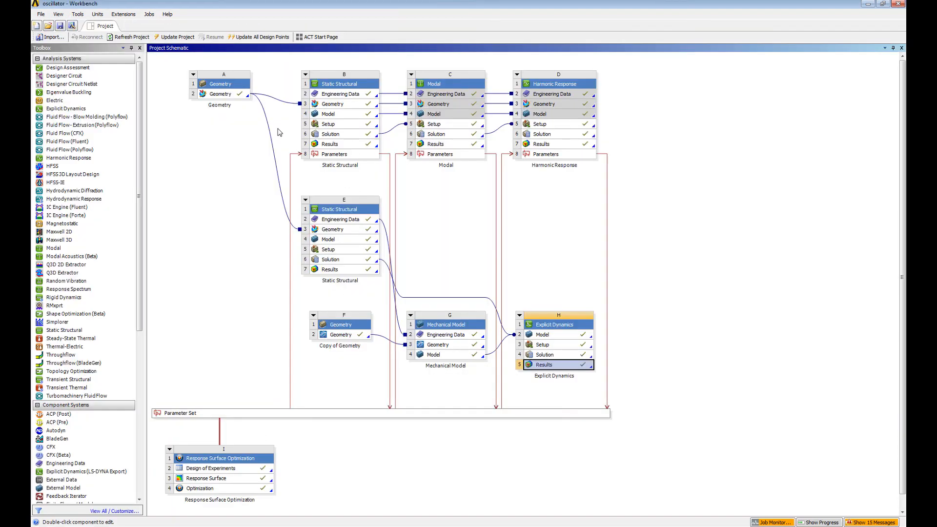